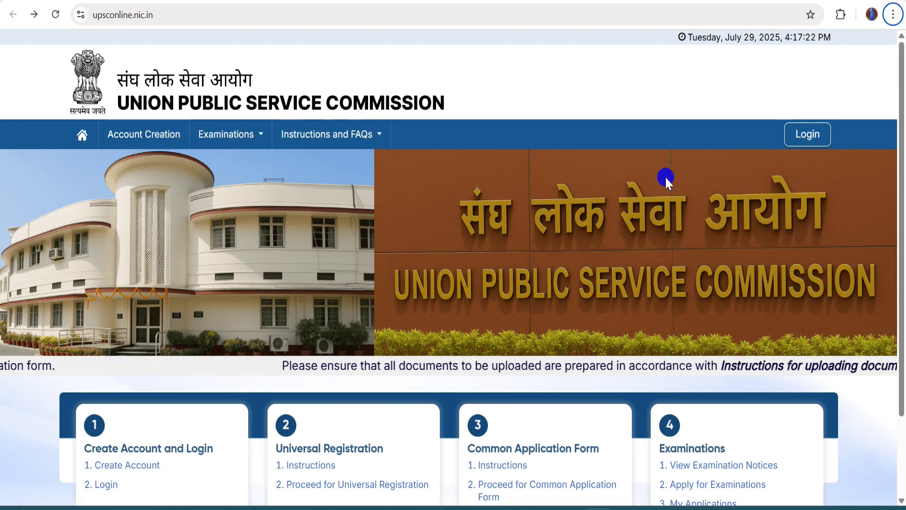
- Open the account creation instructions from the portal's home page, accept the declaration and proceed with account creation
left_click(823, 138)
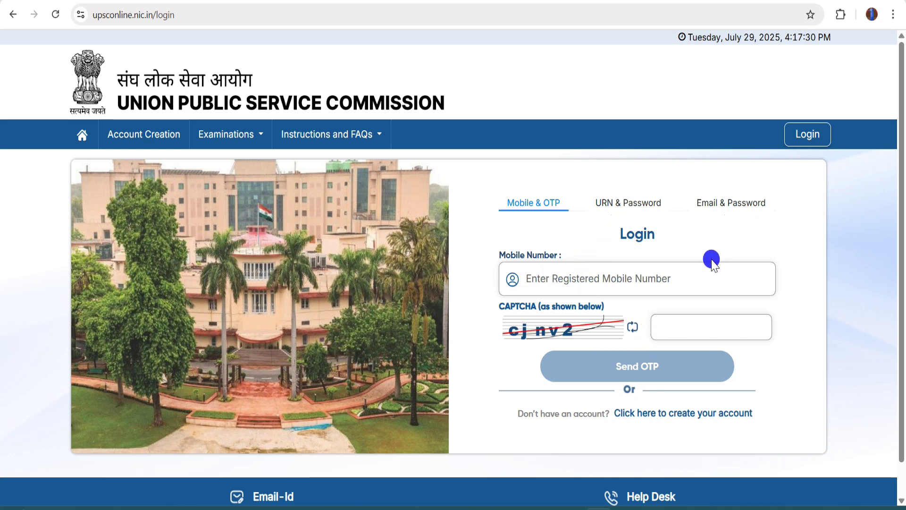
left_click(14, 14)
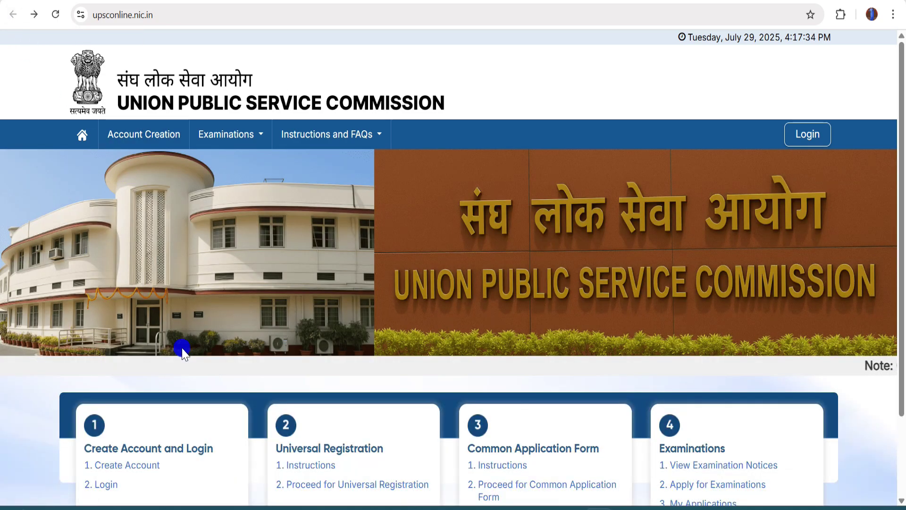
scroll(176, 348, "down", 2)
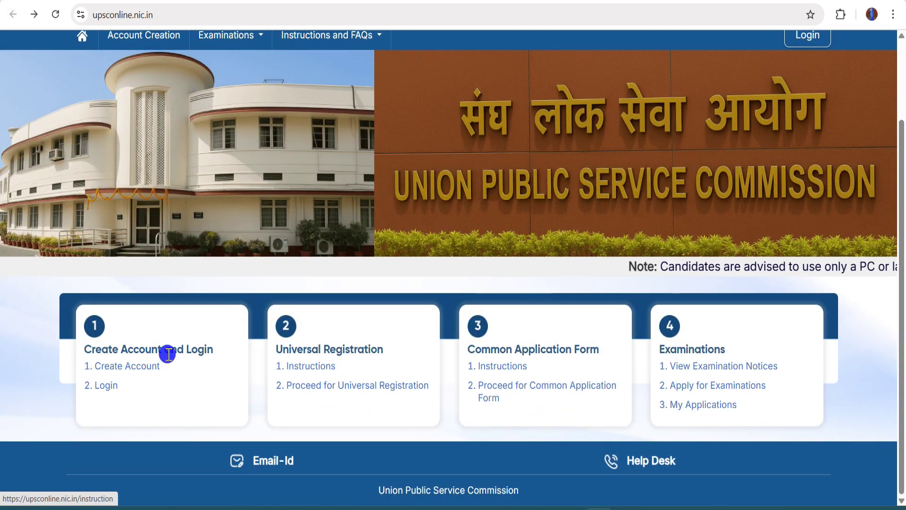
left_click(121, 369)
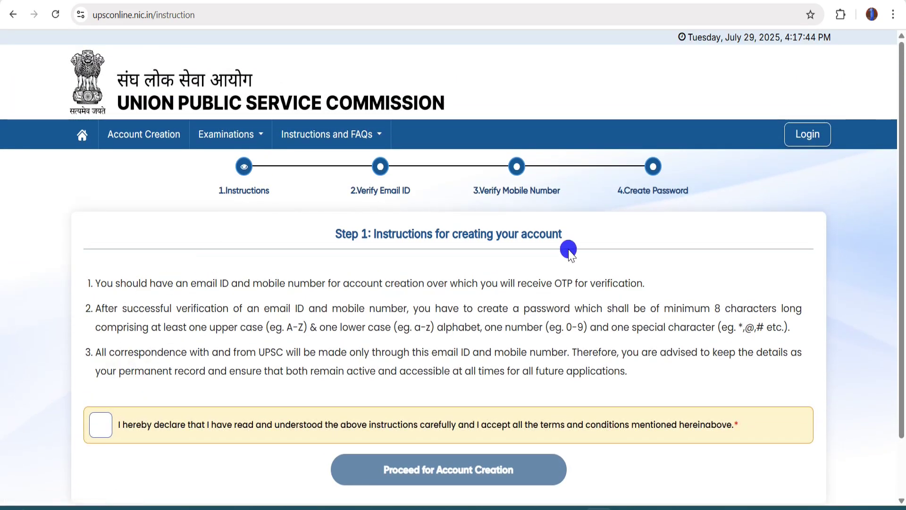
left_click(91, 427)
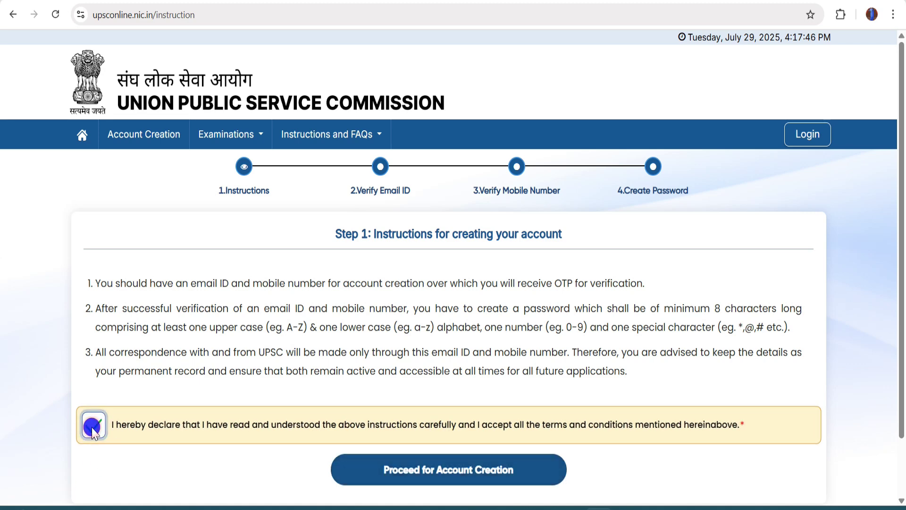
left_click(418, 465)
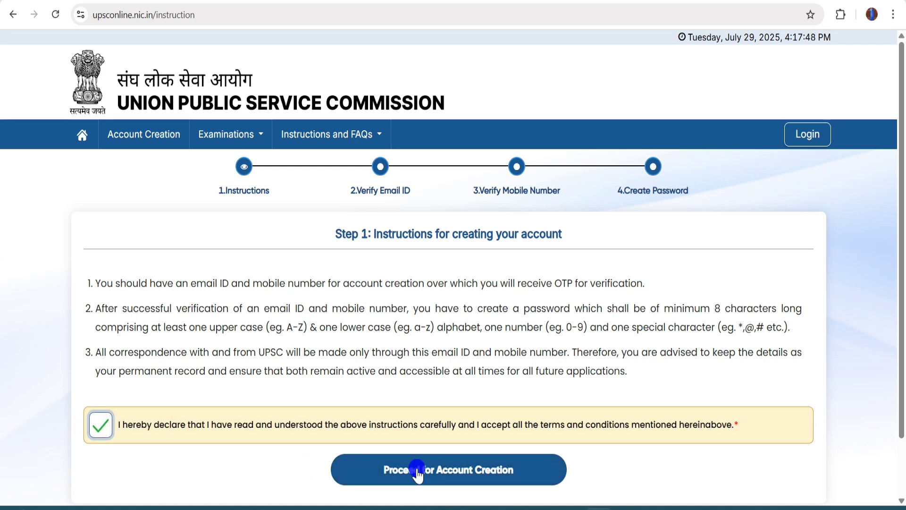
left_click(417, 469)
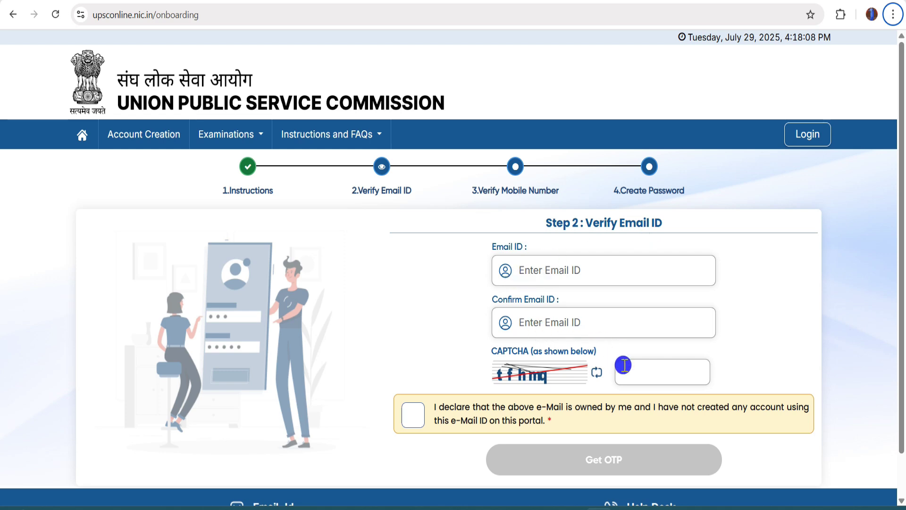
- Accept the email ownership declaration, request the OTP for the email ID and complete the email verification
left_click(427, 433)
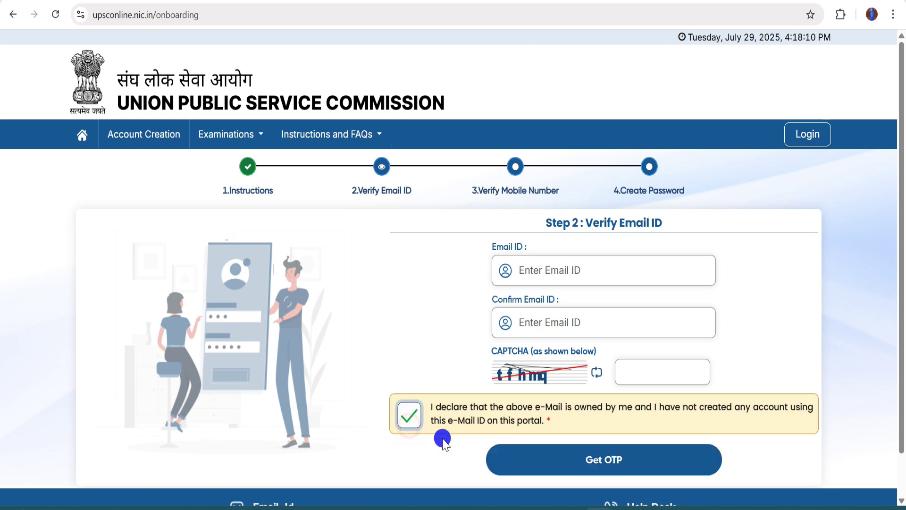
left_click(594, 463)
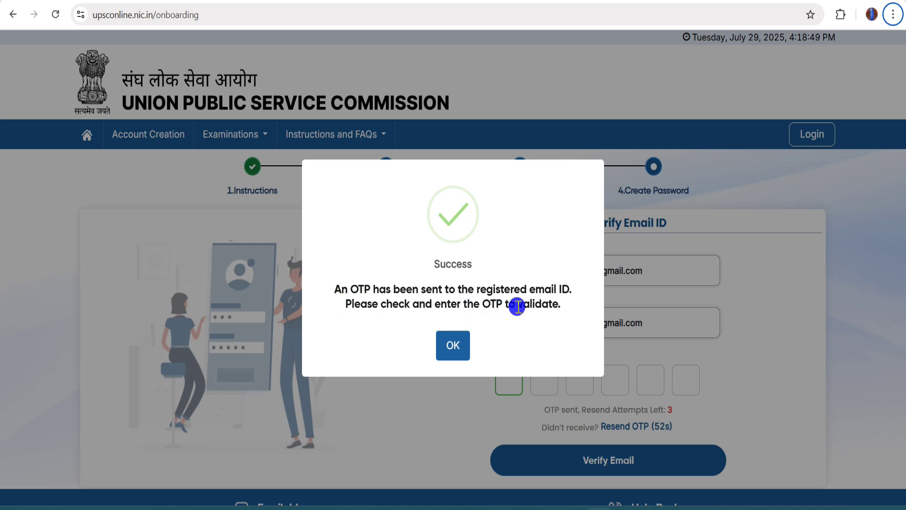
left_click(451, 349)
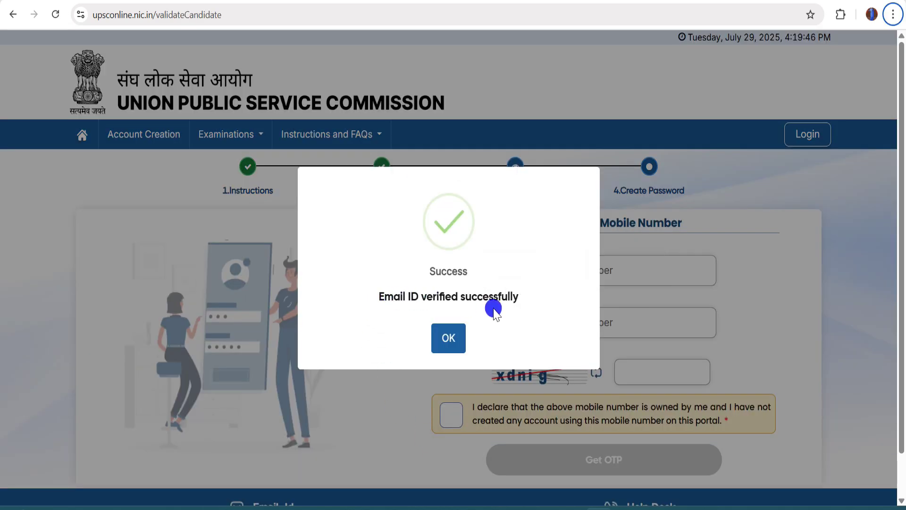
left_click(448, 338)
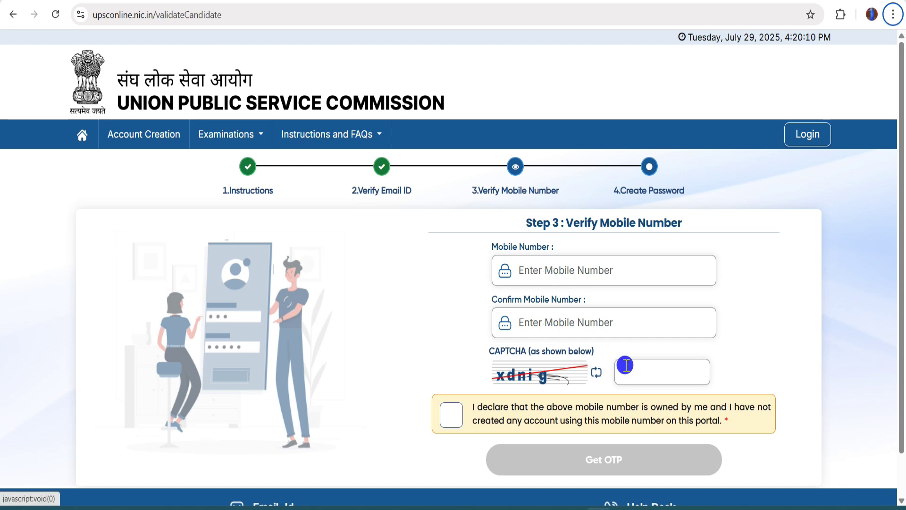
- Accept the mobile number ownership declaration, request the OTP for the mobile number and complete its verification
left_click(450, 416)
left_click(451, 418)
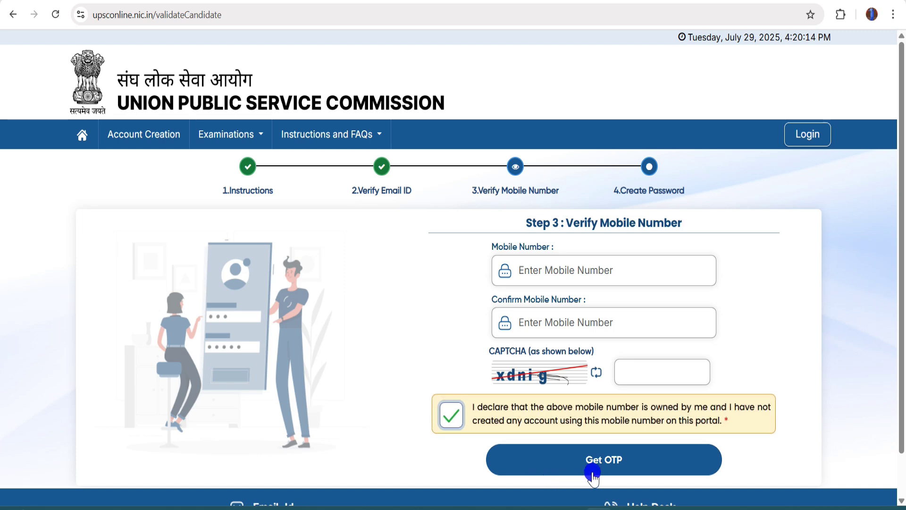
left_click(599, 451)
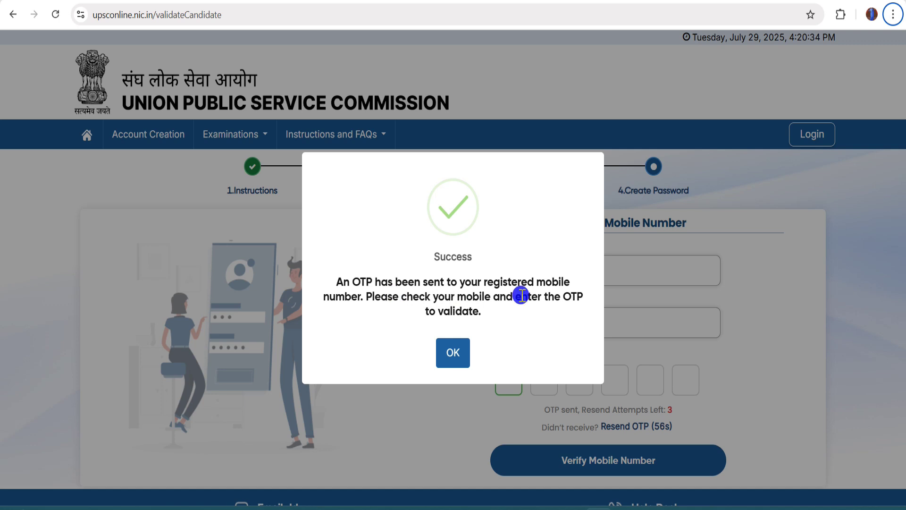
left_click(463, 357)
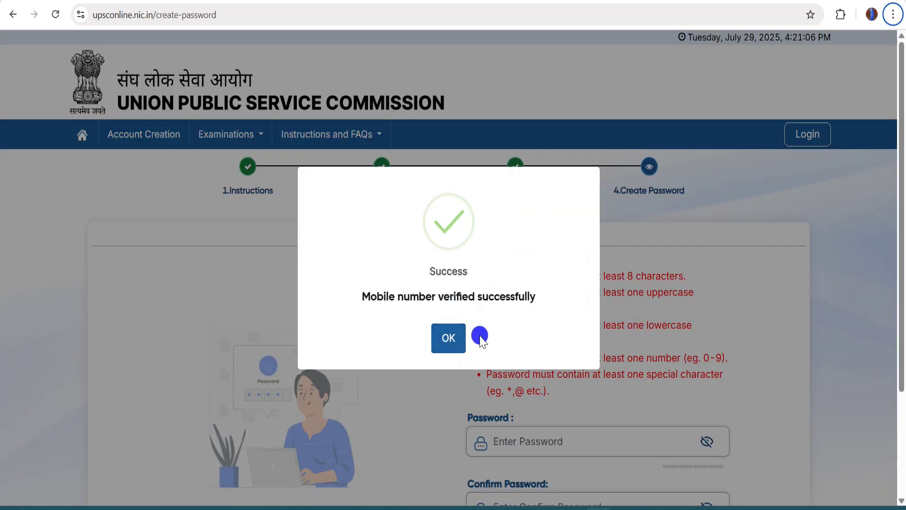
left_click(446, 336)
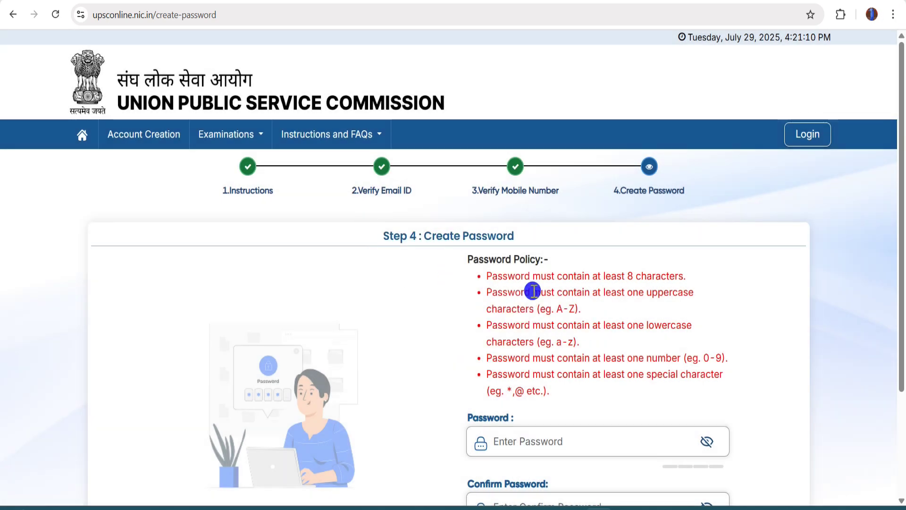
- Create the account with a self-chosen password instead of the suggested strong one, and decline saving it in the browser
scroll(533, 292, "down", 3)
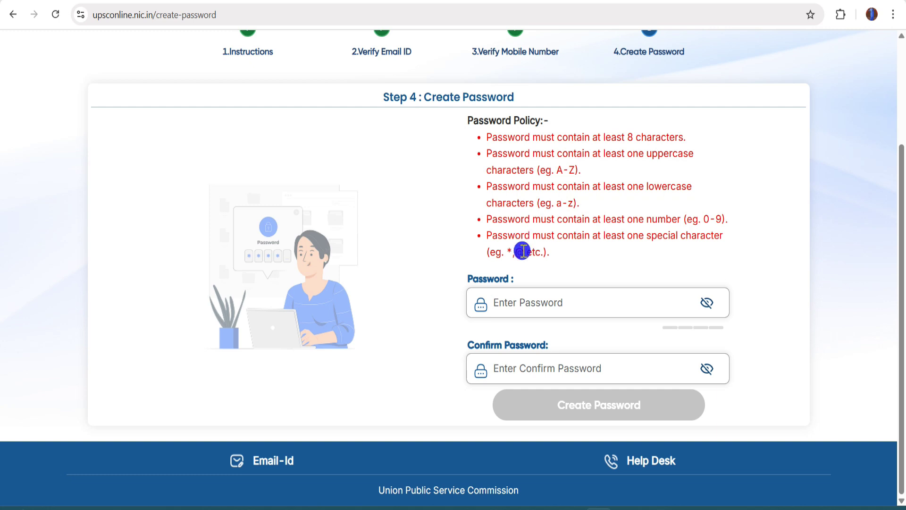
left_click(532, 303)
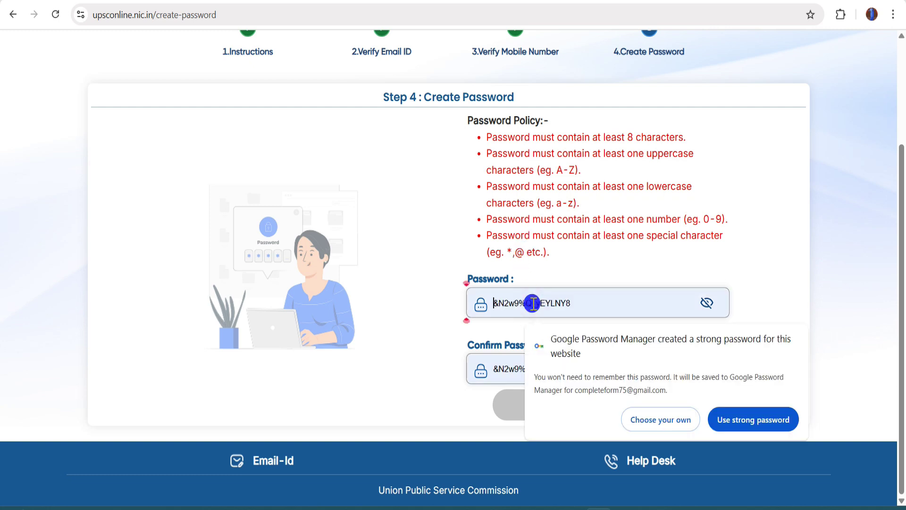
left_click(788, 289)
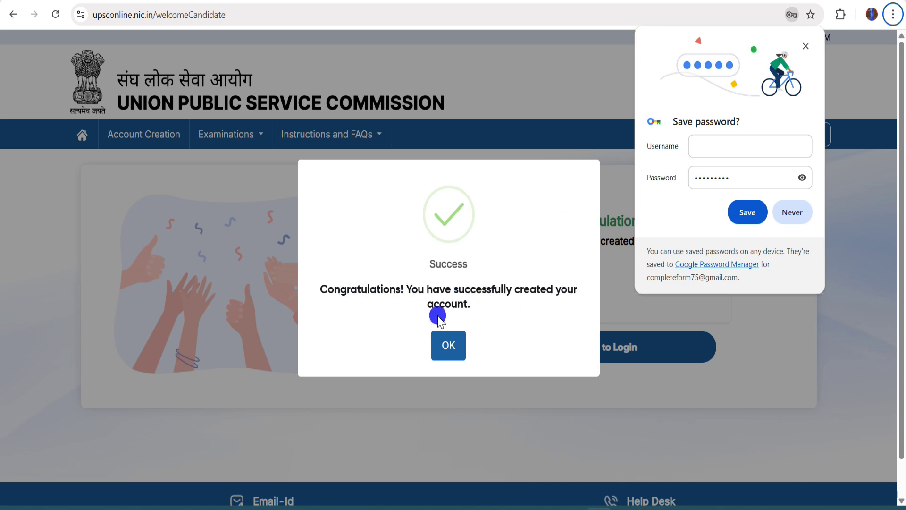
left_click(444, 355)
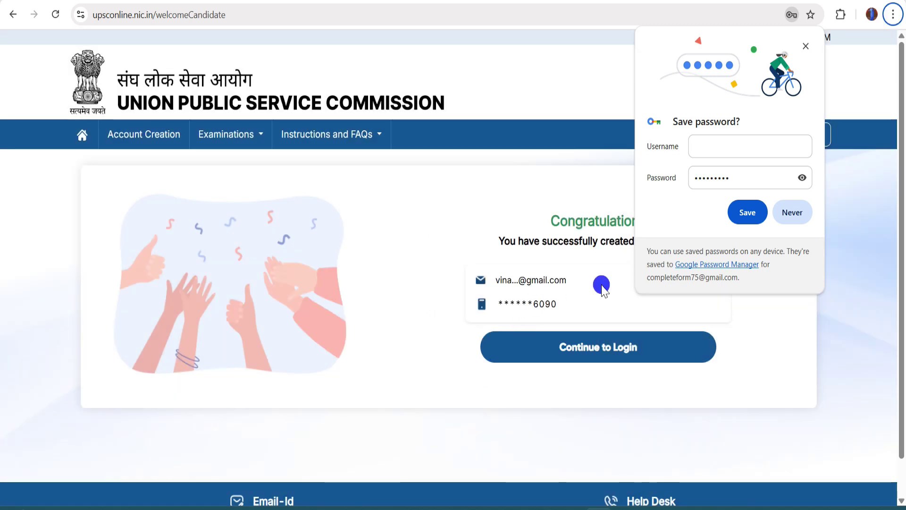
left_click(794, 213)
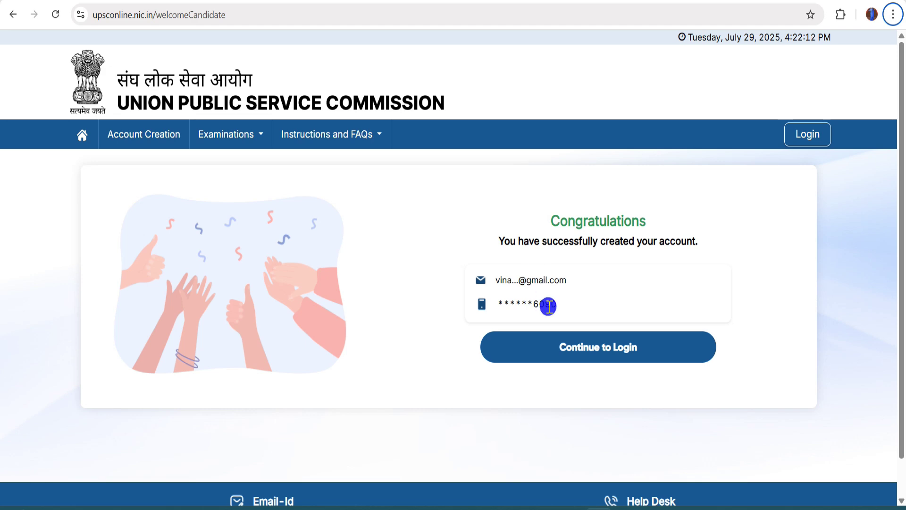
- Continue to the login of the new account and open Universal Registration from the home page
left_click(607, 353)
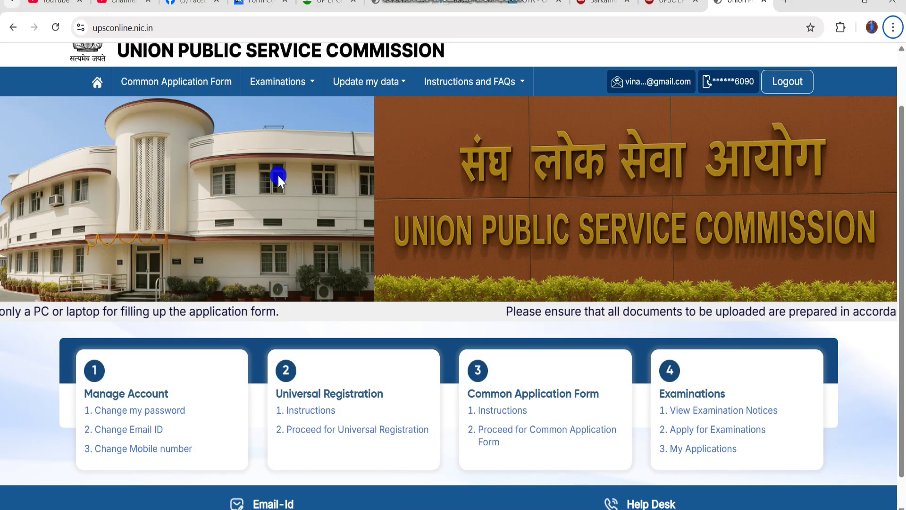
scroll(277, 174, "down", 1)
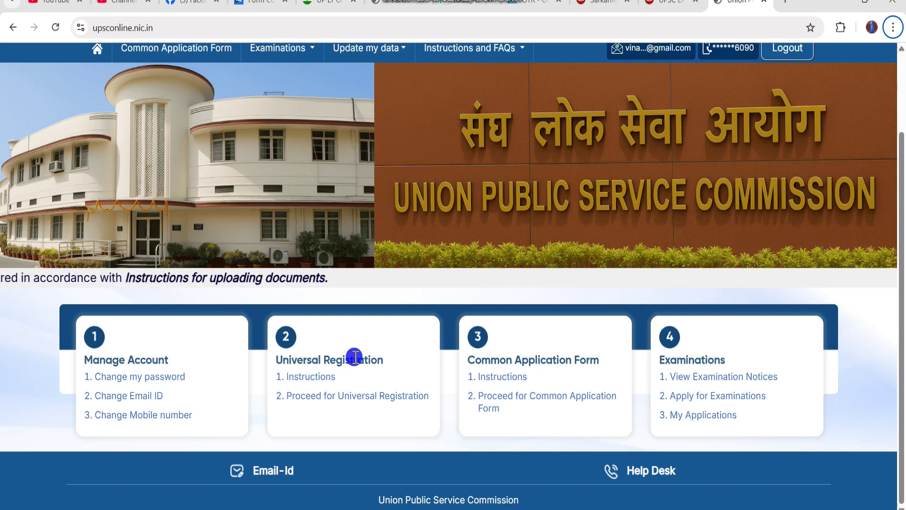
left_click(329, 398)
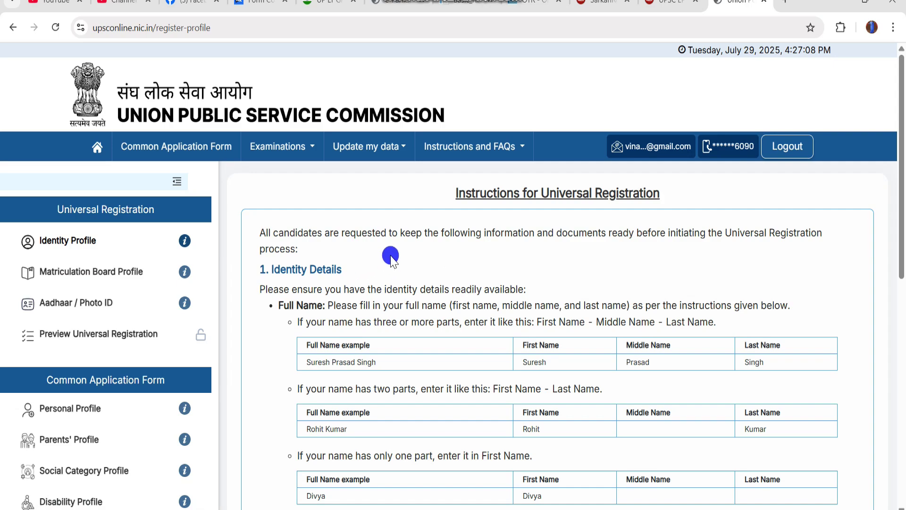
- Read through the Universal Registration instructions and proceed to the Identity Profile form
scroll(374, 273, "down", 3)
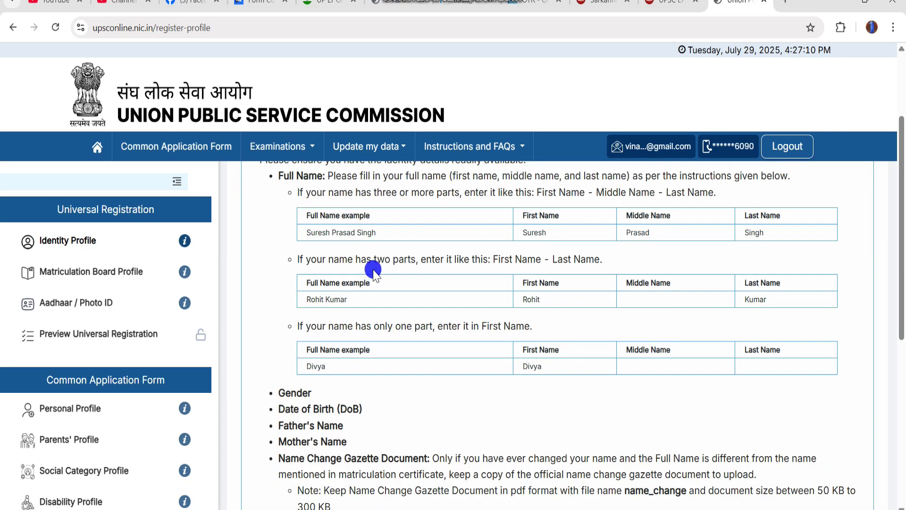
scroll(360, 330, "down", 4)
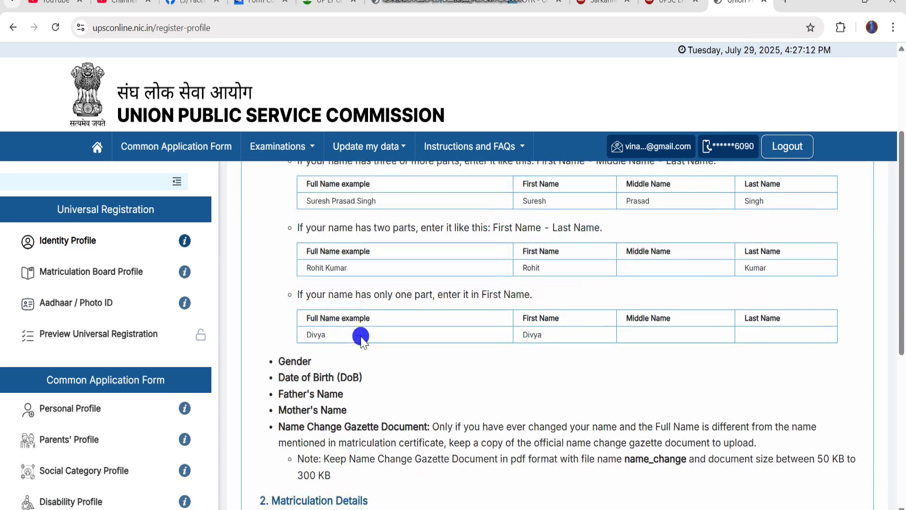
scroll(356, 324, "down", 3)
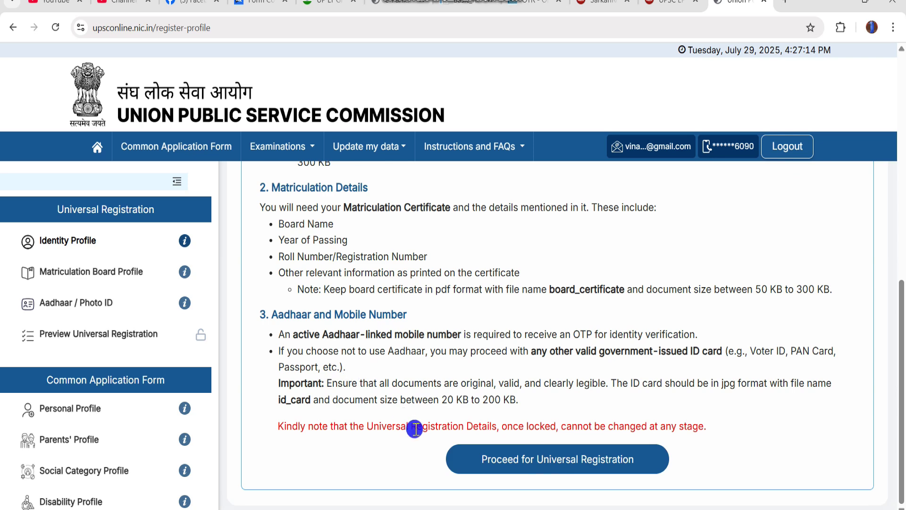
left_click(464, 467)
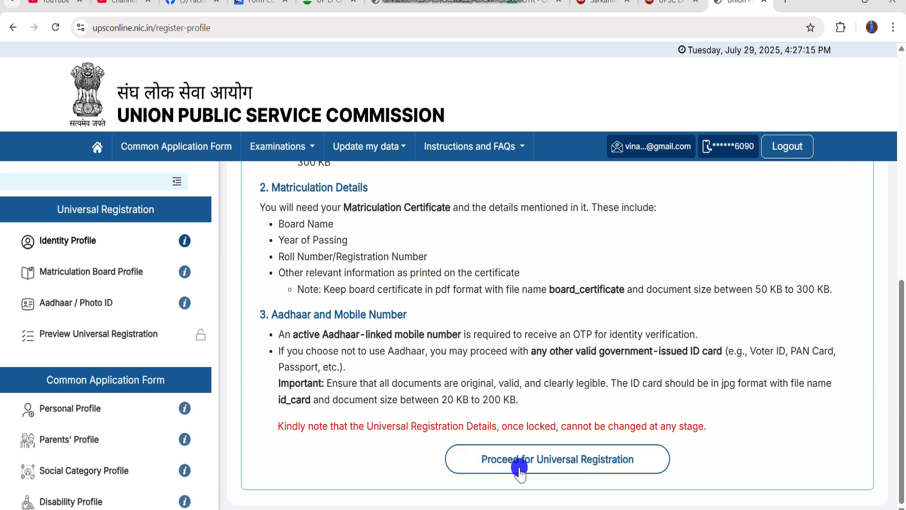
left_click(578, 461)
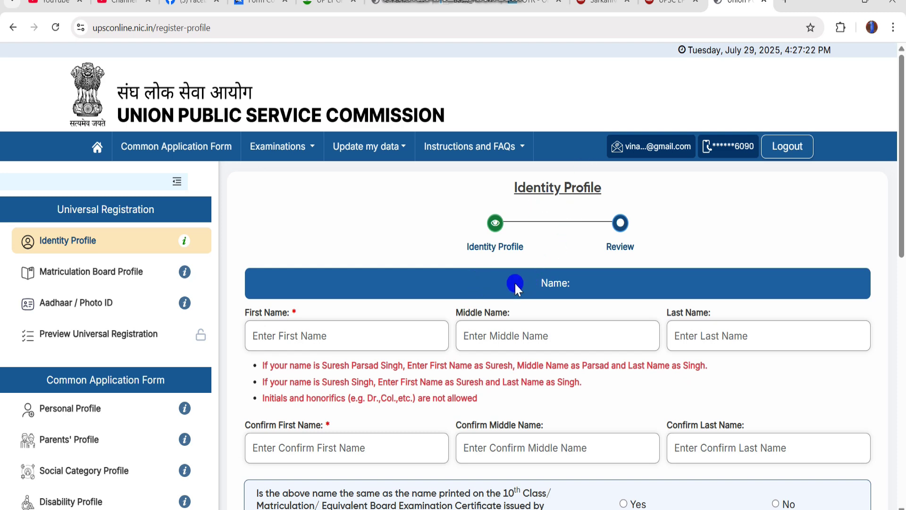
- Answer Yes to whether the name is the same as the one printed on the 10th class certificate
scroll(380, 290, "down", 1)
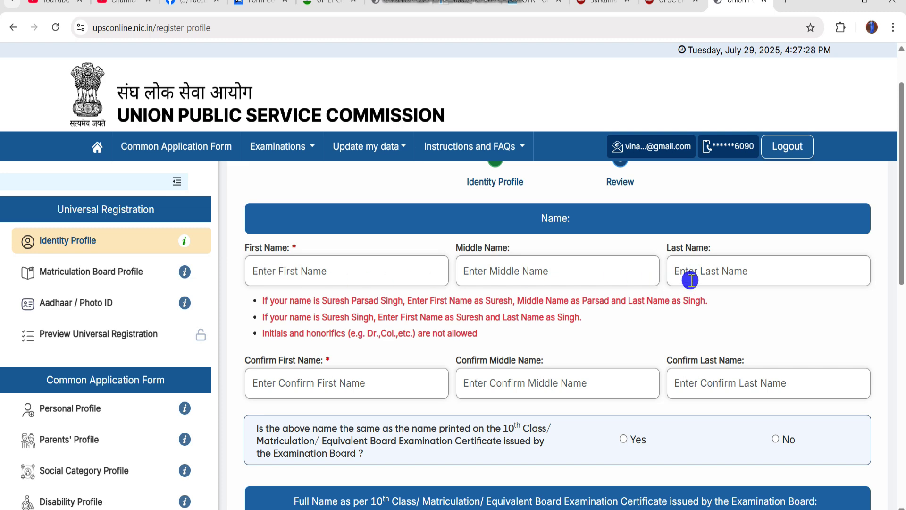
scroll(307, 330, "down", 1)
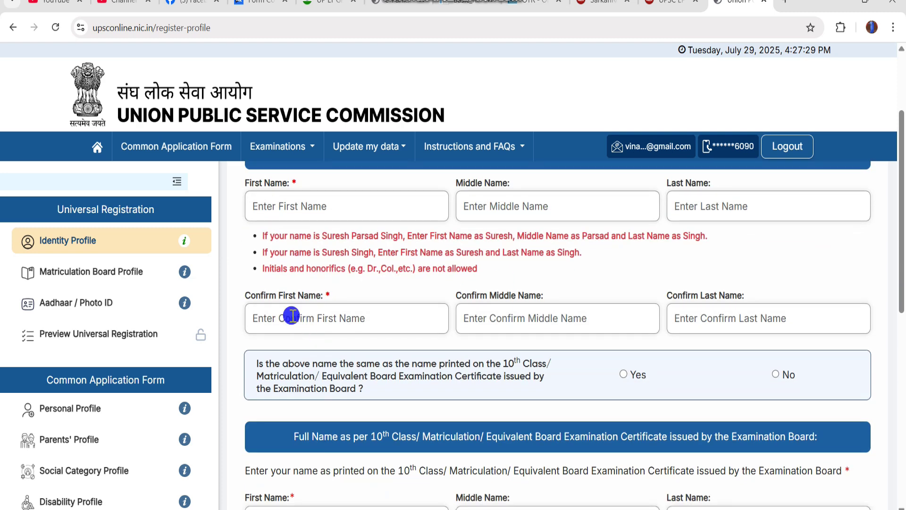
scroll(410, 358, "down", 1)
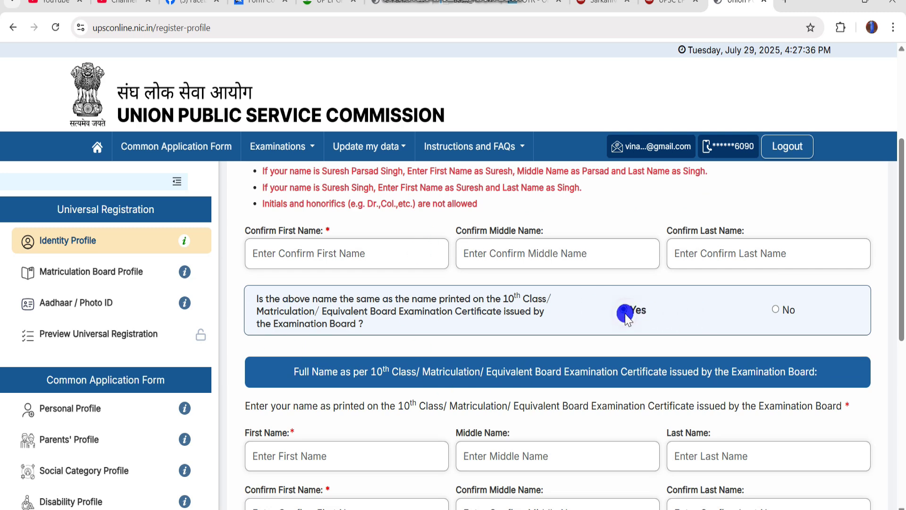
left_click(774, 309)
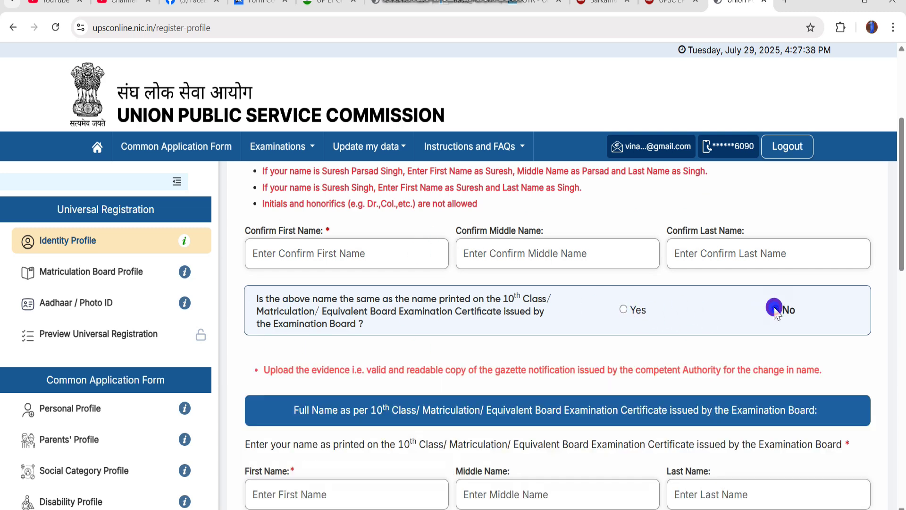
left_click(621, 312)
- Select Male as the gender and enter the date of birth, repeating both in their confirmation fields
scroll(208, 370, "down", 4)
scroll(377, 378, "down", 4)
scroll(371, 373, "up", 1)
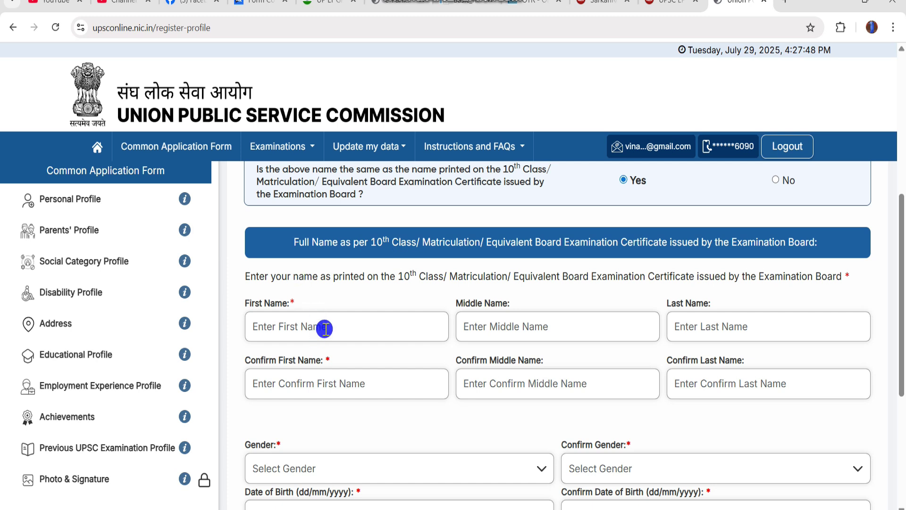
left_click(688, 331)
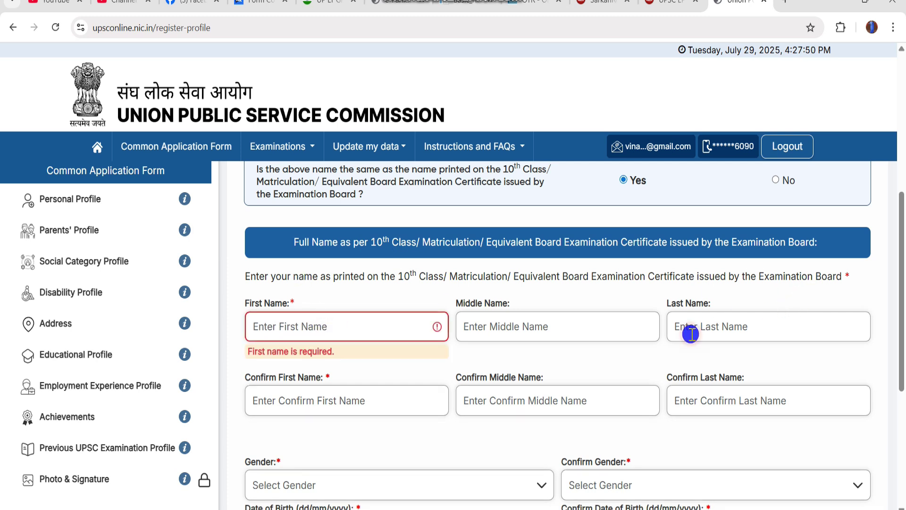
scroll(370, 380, "down", 4)
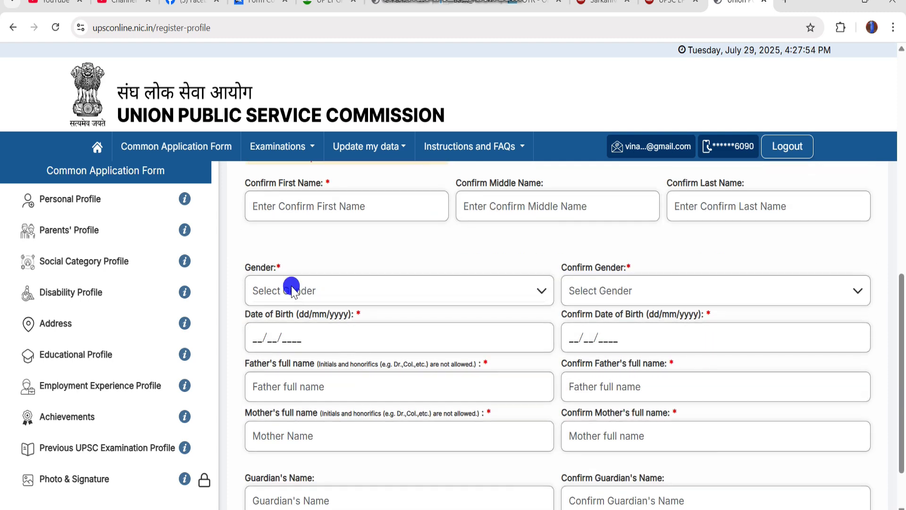
key("alt")
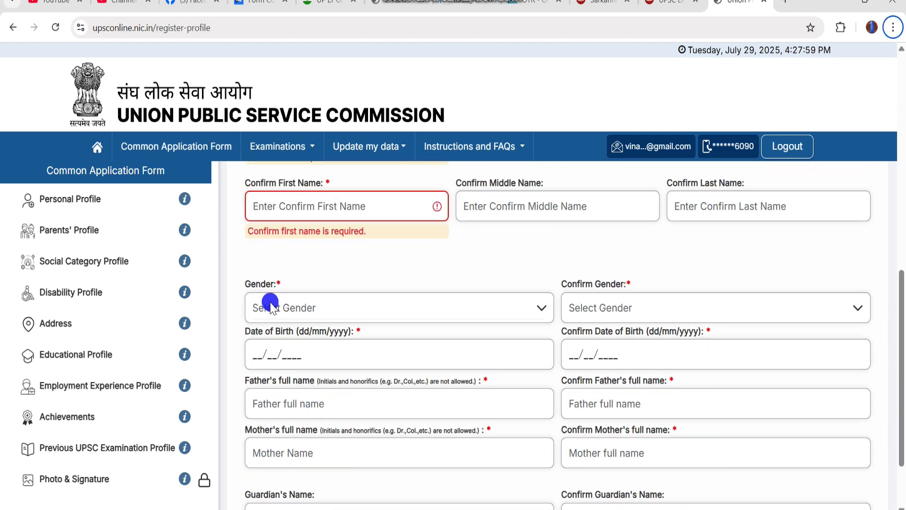
left_click(259, 315)
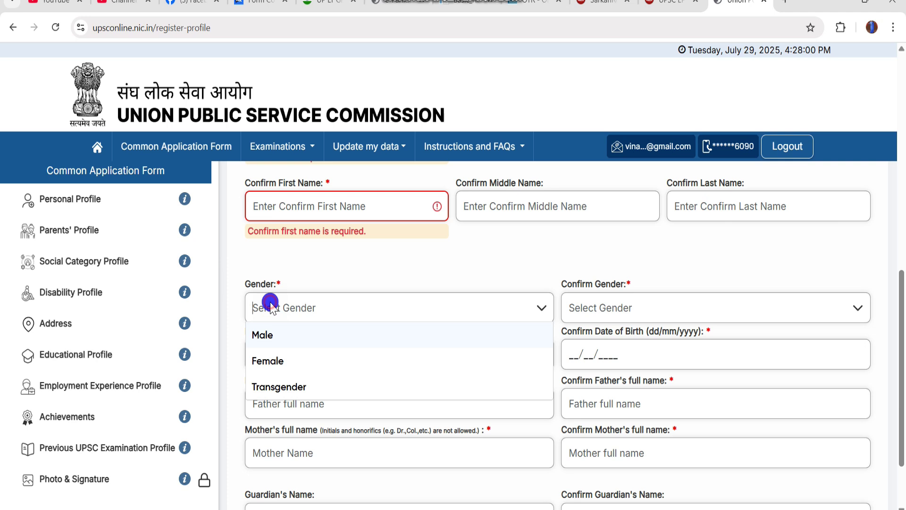
left_click(273, 336)
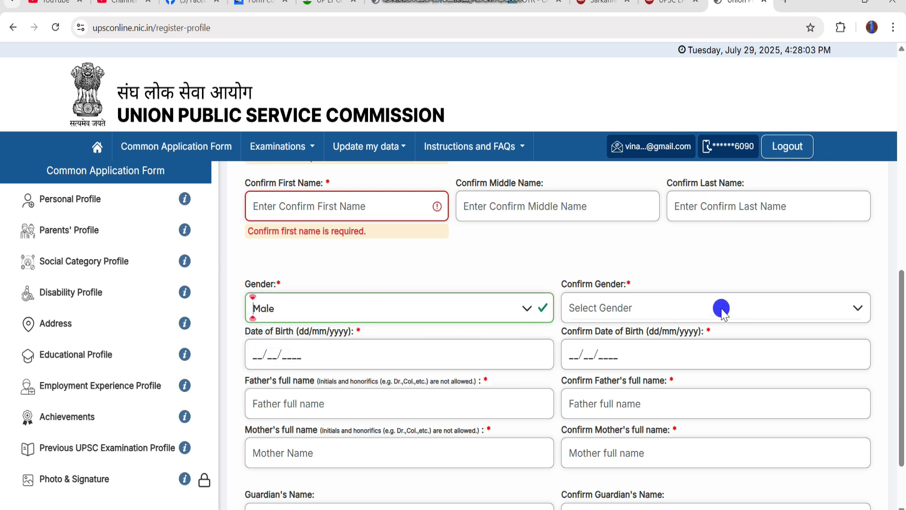
left_click(639, 309)
left_click(588, 340)
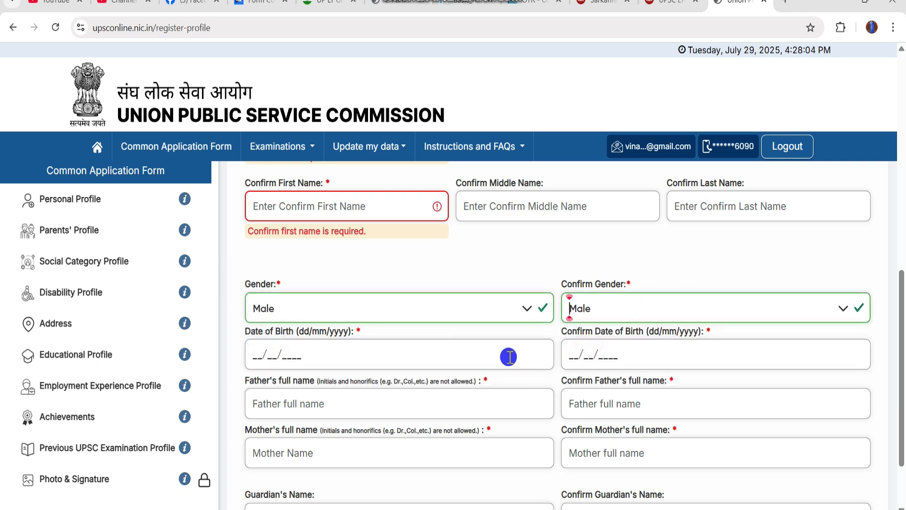
left_click(257, 353)
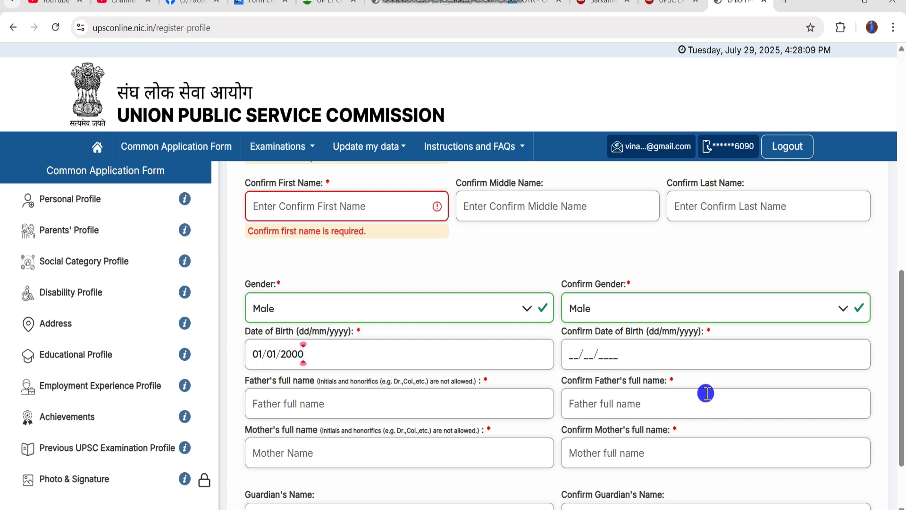
left_click(570, 356)
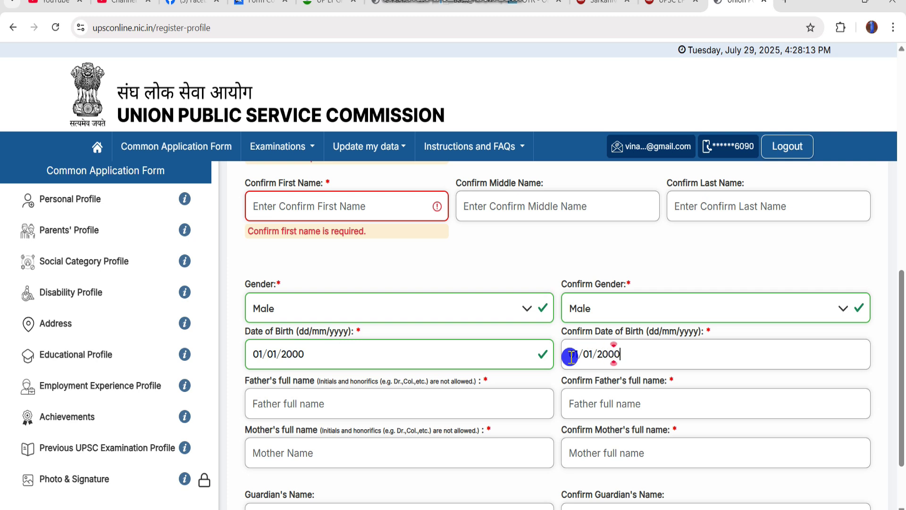
- Fill in the father's, mother's and guardian's full names with their confirmations and proceed to the Identity Profile review
left_click(285, 405)
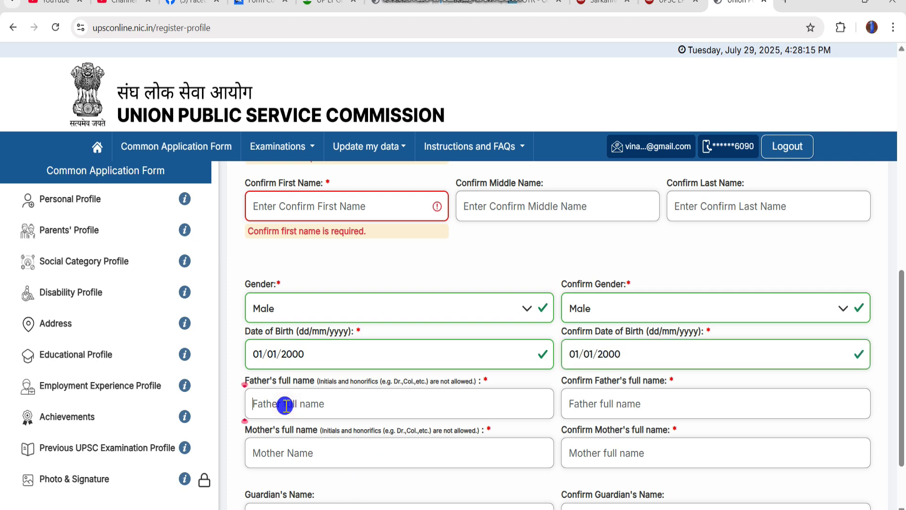
key("alt")
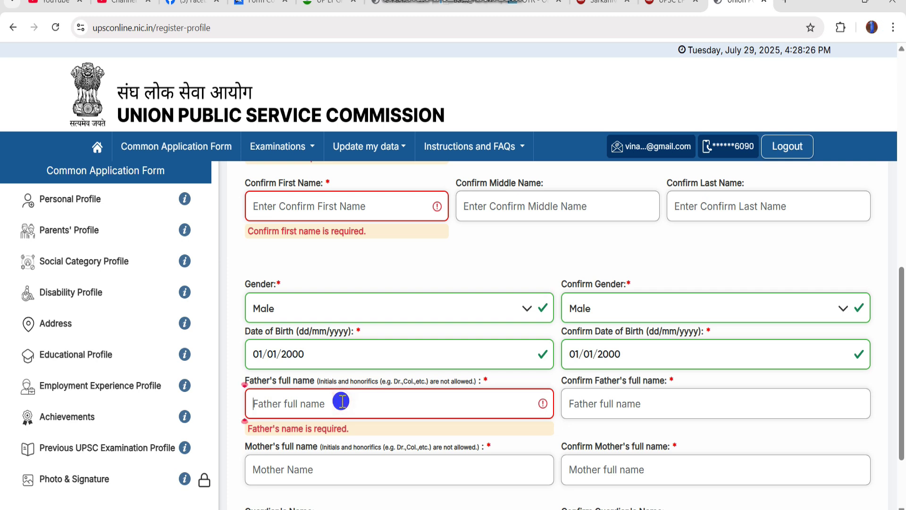
left_click(614, 404)
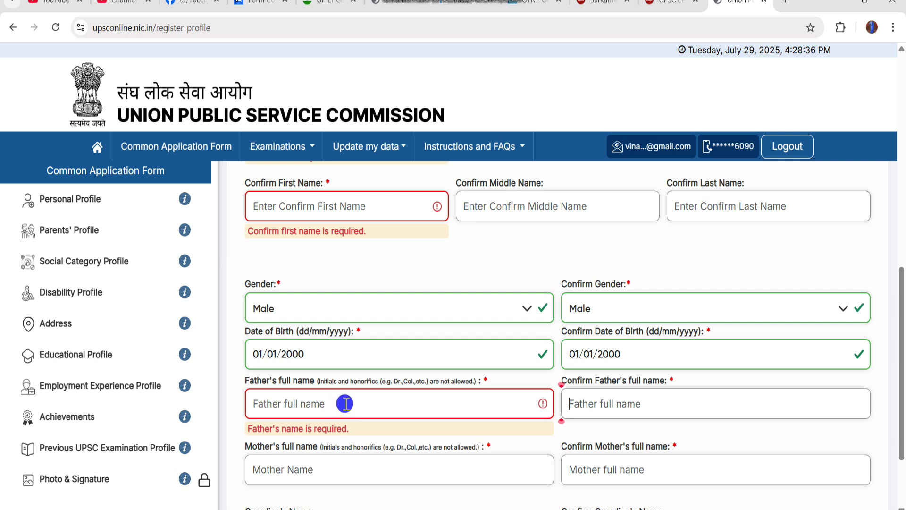
scroll(346, 403, "down", 1)
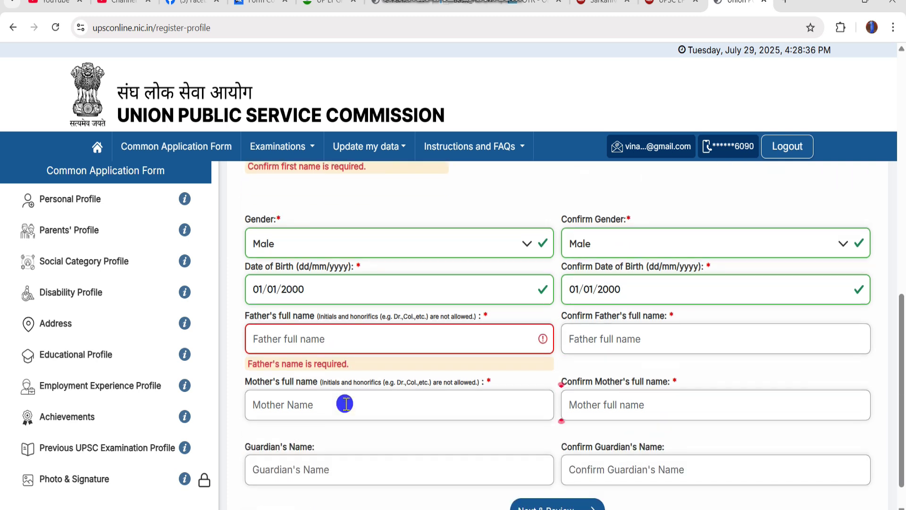
left_click(282, 407)
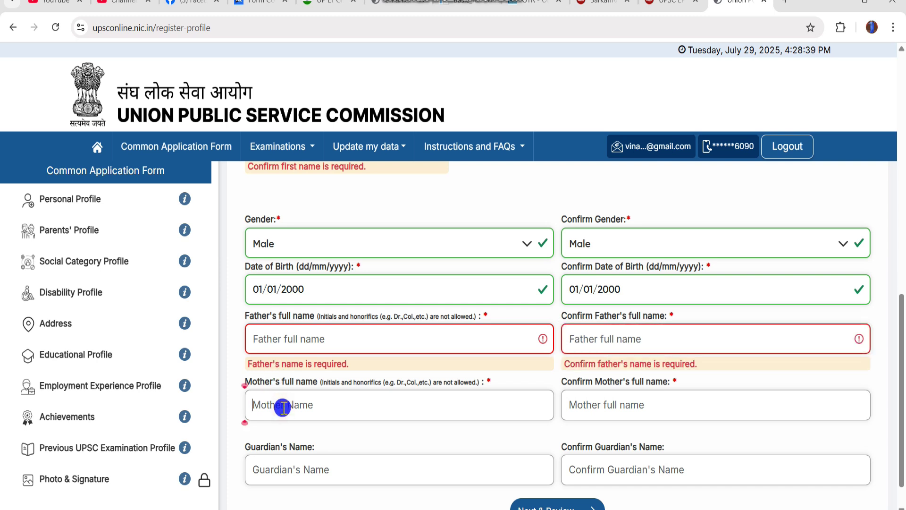
left_click(583, 405)
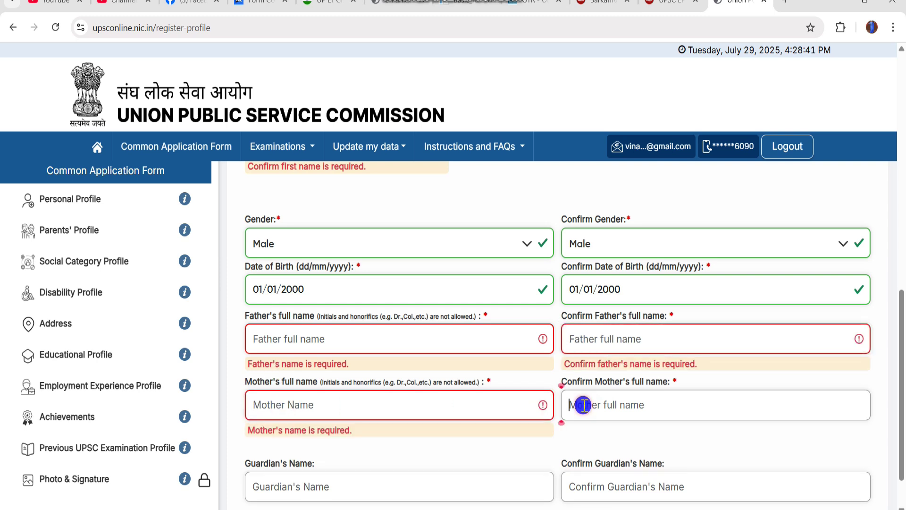
scroll(330, 399, "down", 1)
left_click(304, 426)
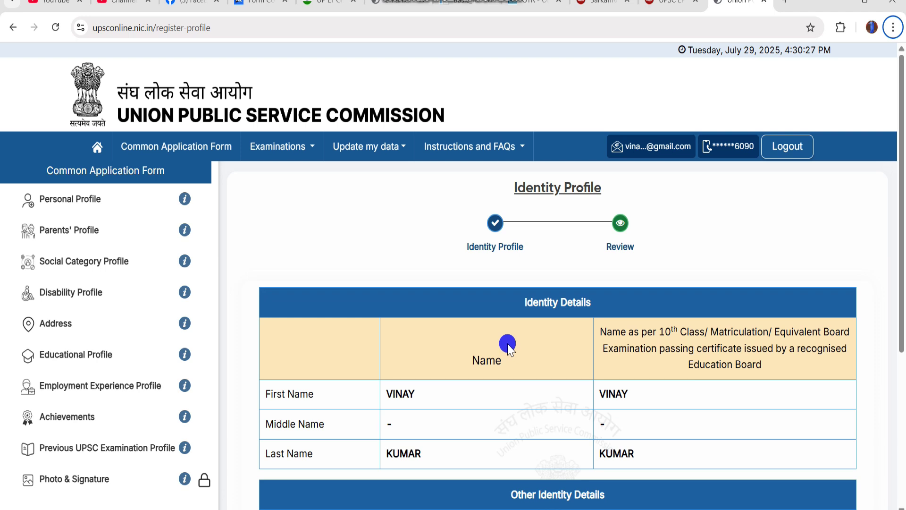
- Check the reviewed identity details, submit the Identity Profile and acknowledge the submission
scroll(508, 349, "down", 5)
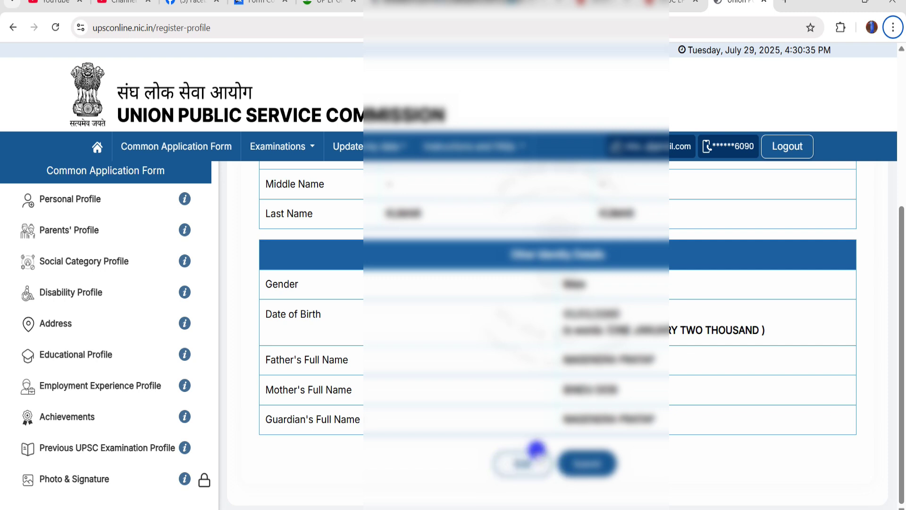
left_click(593, 464)
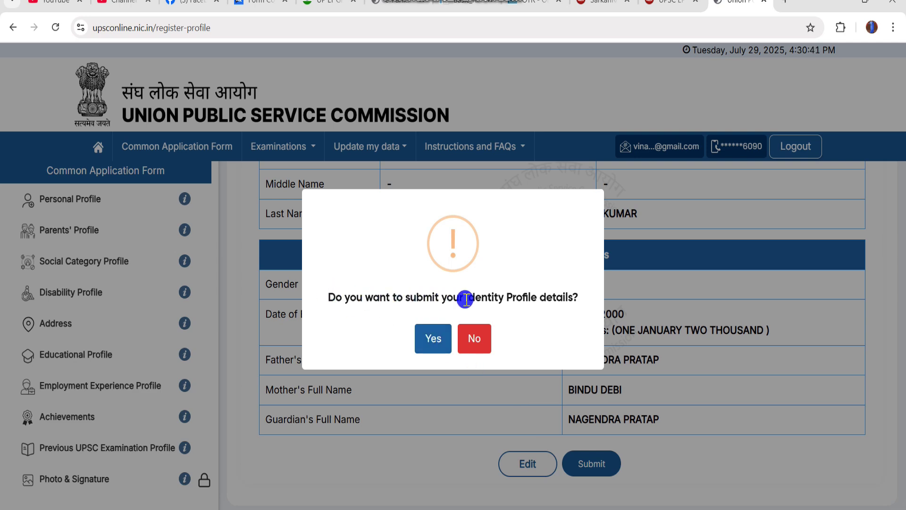
left_click(425, 338)
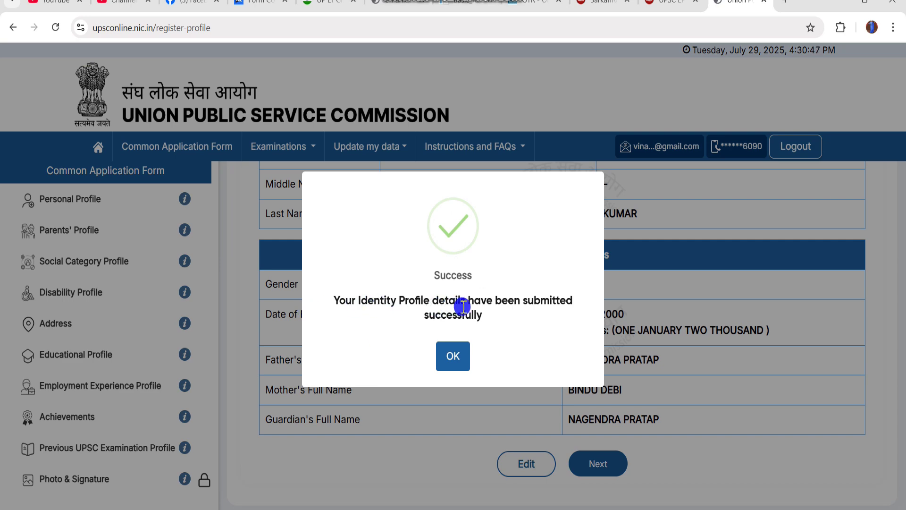
left_click(450, 363)
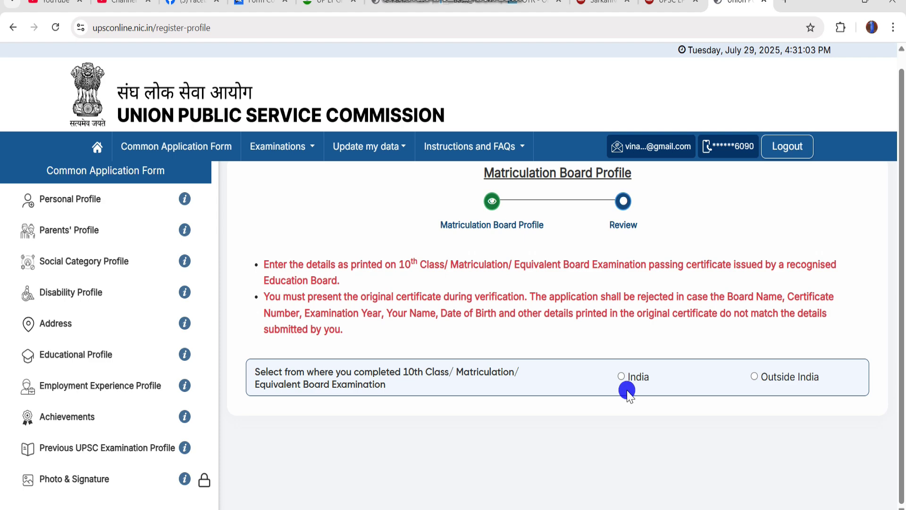
- Mark India as the place where the 10th class was completed and select Uttar Pradesh as the passout state
left_click(621, 376)
scroll(367, 358, "down", 3)
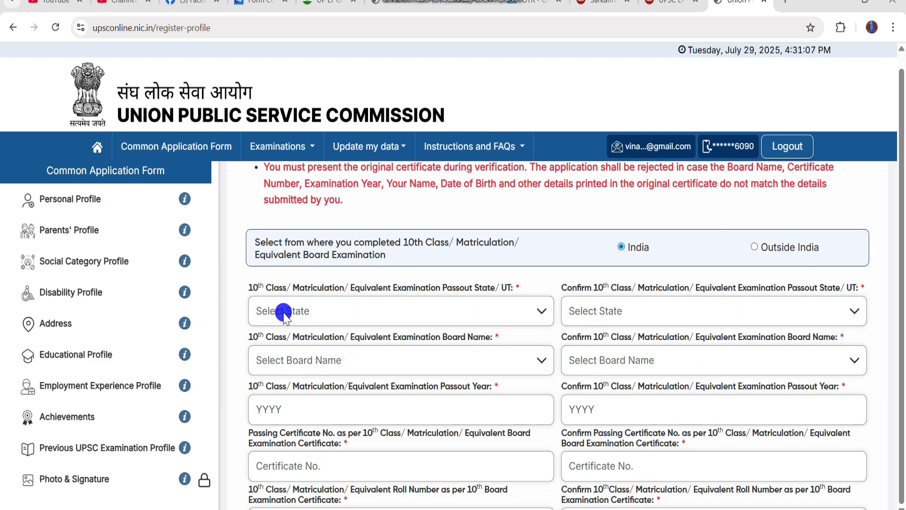
left_click(340, 313)
scroll(318, 396, "down", 3)
scroll(318, 406, "down", 5)
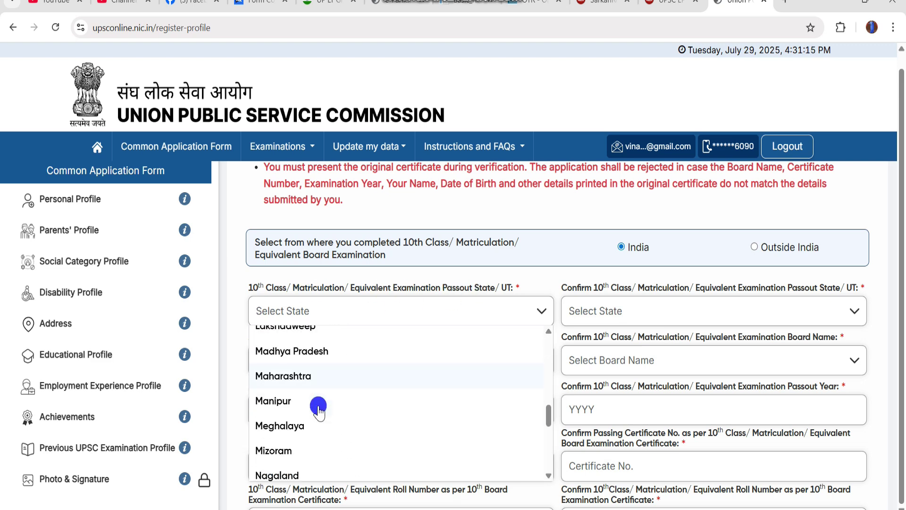
left_click(306, 420)
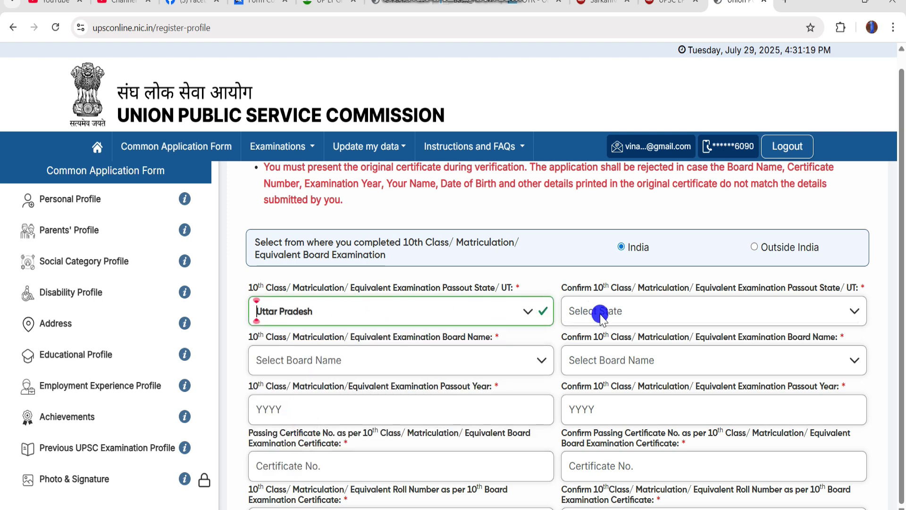
- Confirm Uttar Pradesh as the 10th class examination passout state
left_click(611, 306)
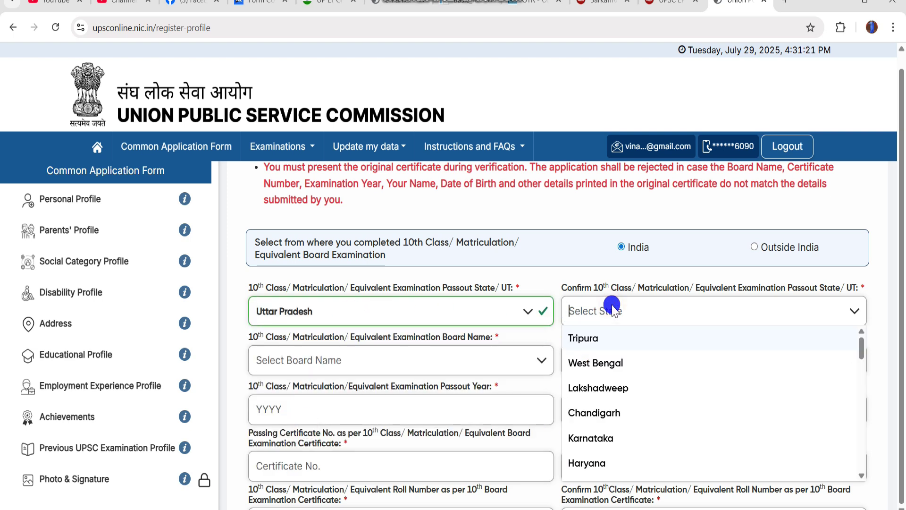
scroll(607, 401, "down", 5)
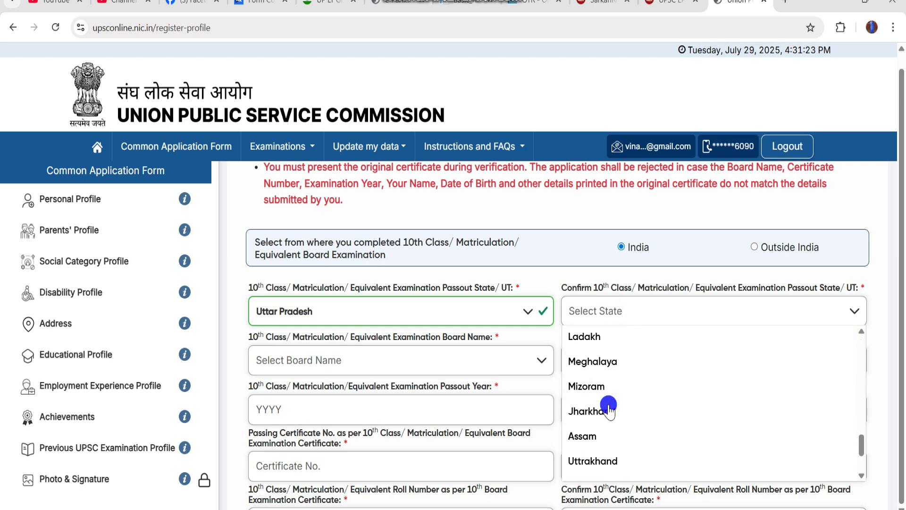
scroll(609, 410, "down", 8)
scroll(607, 335, "up", 3)
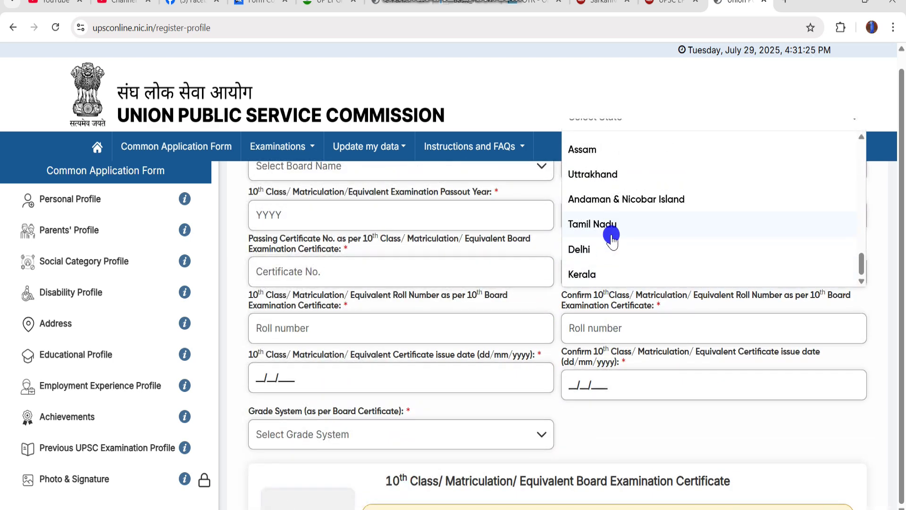
scroll(612, 236, "up", 8)
scroll(620, 214, "up", 3)
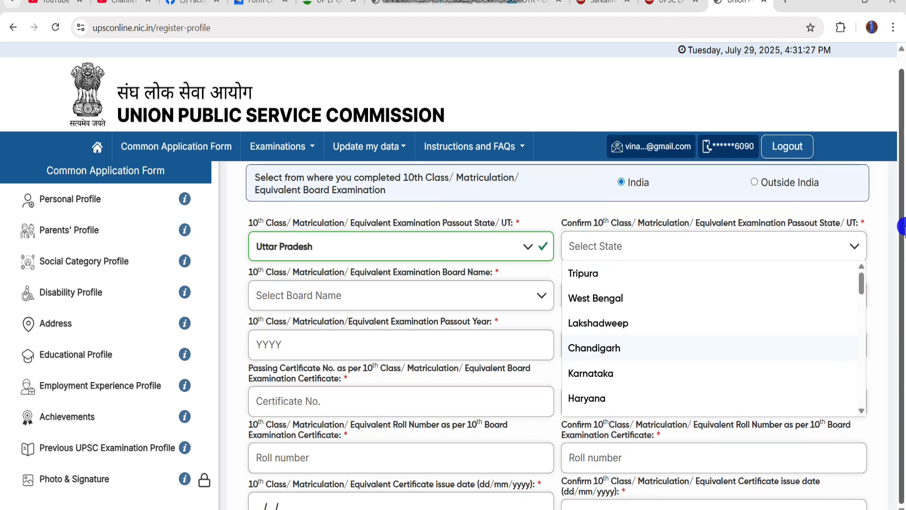
scroll(608, 297, "down", 8)
scroll(597, 346, "down", 5)
scroll(596, 346, "down", 2)
left_click(597, 358)
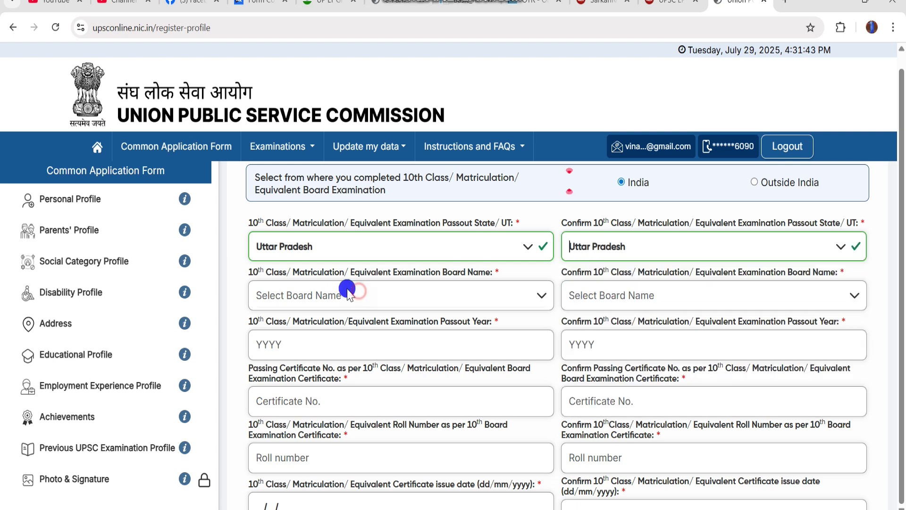
- Choose U.P. Board of High School & Intermediate Education as the 10th class board name and confirm it
left_click(296, 293)
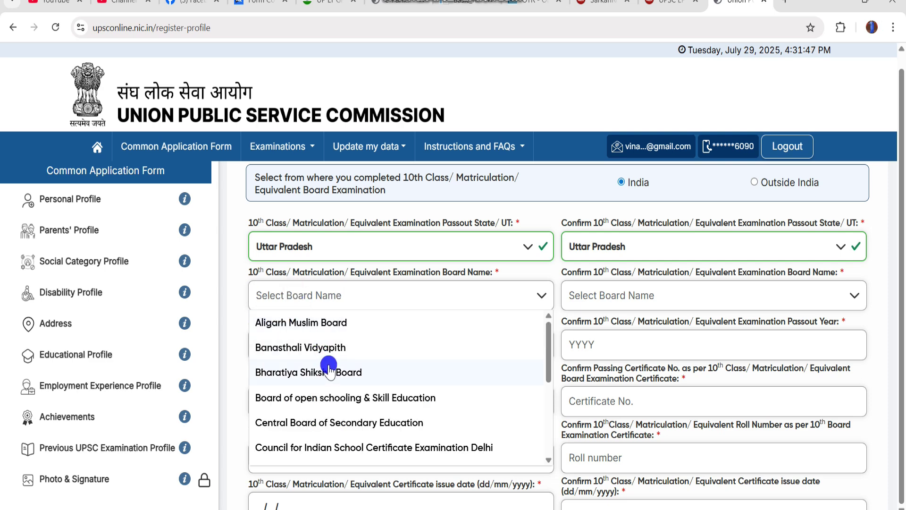
scroll(326, 366, "down", 2)
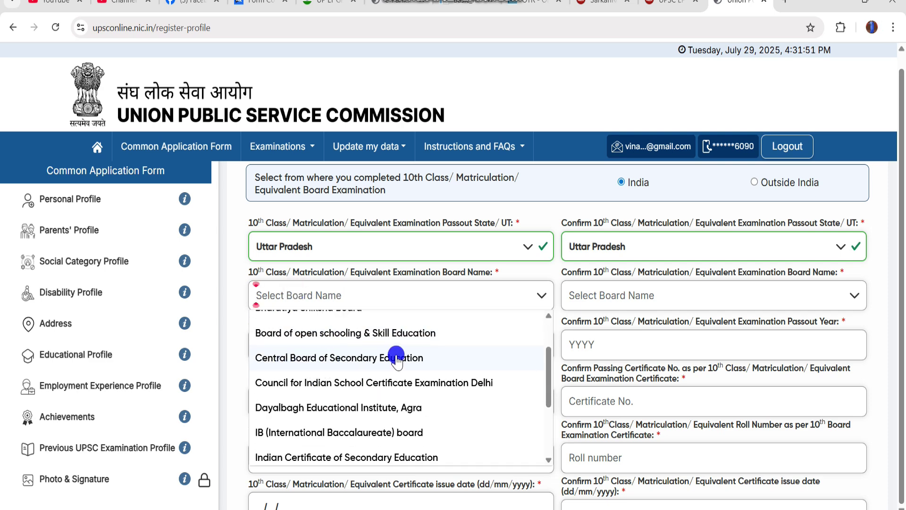
scroll(377, 366, "down", 3)
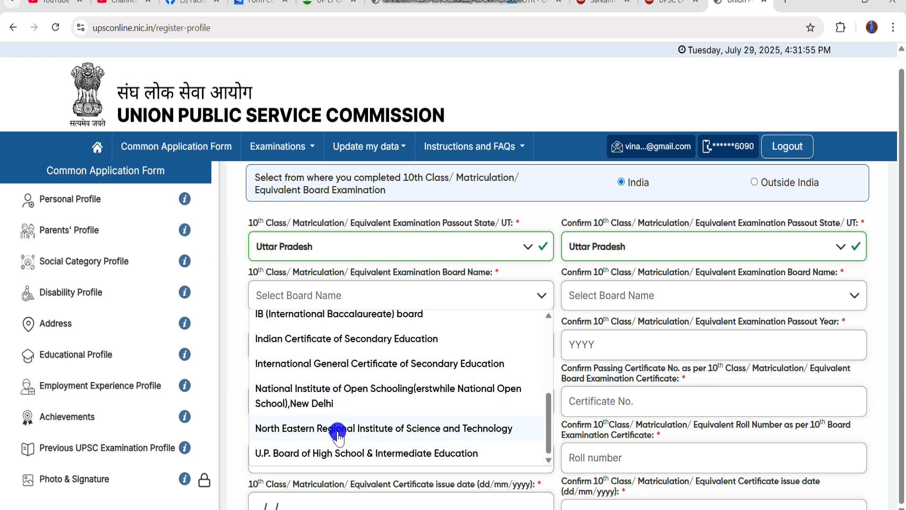
left_click(339, 453)
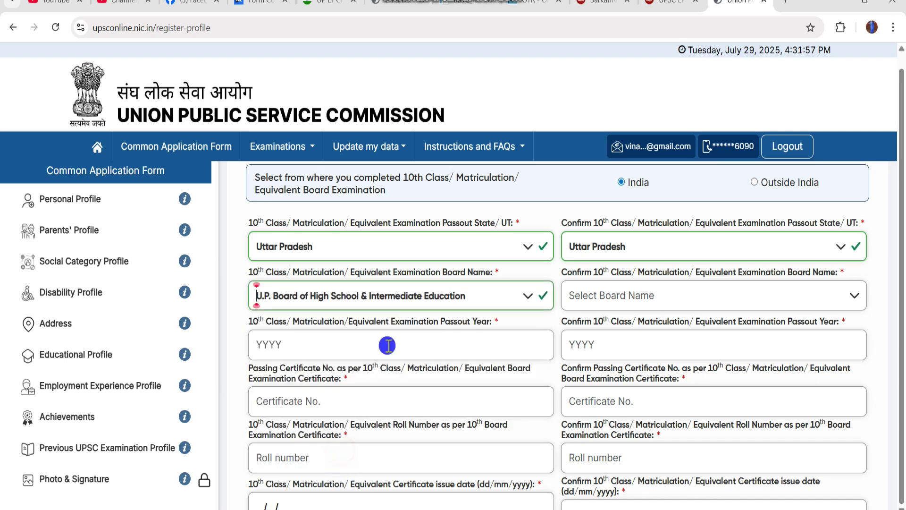
left_click(605, 294)
scroll(631, 411, "down", 5)
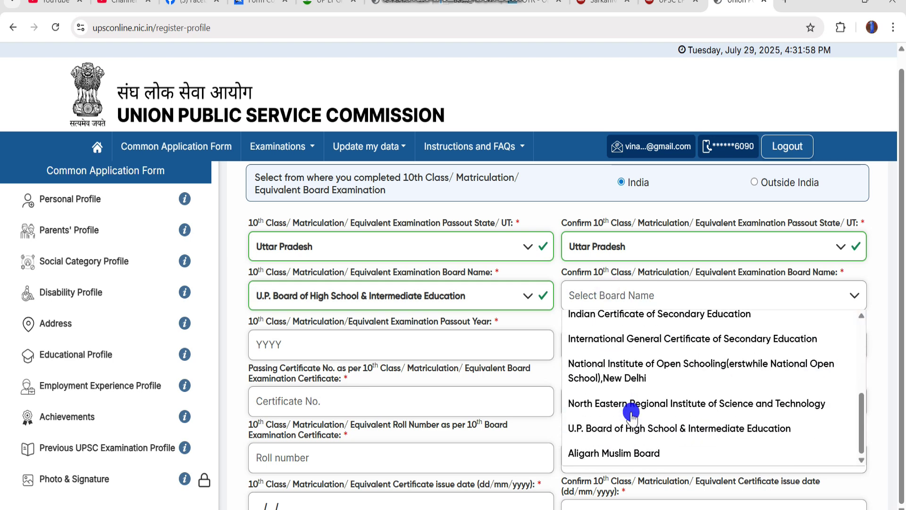
left_click(619, 429)
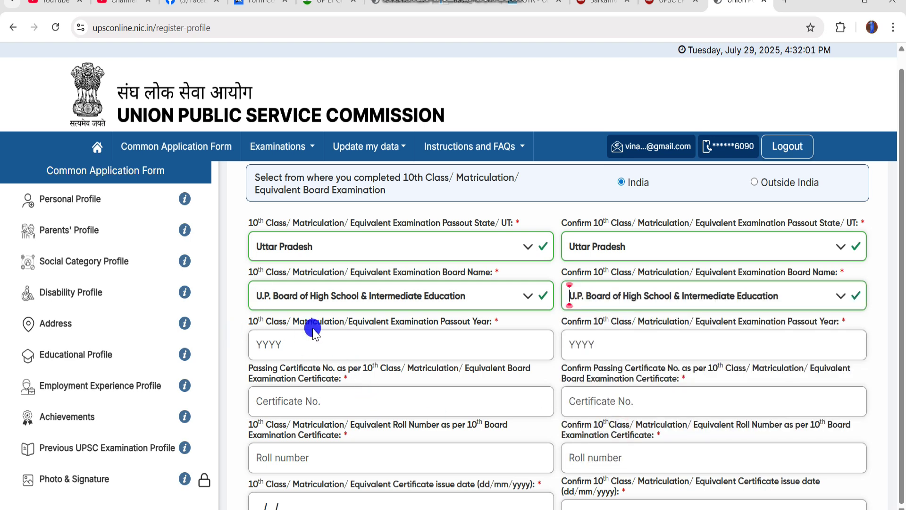
- Set the 10th class examination passout year to 2016 and confirm it with the same year
left_click(287, 338)
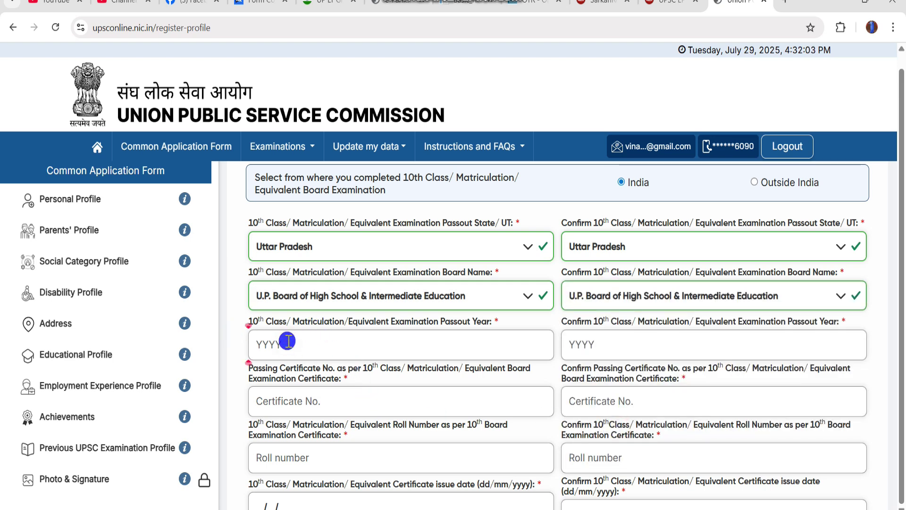
type("2016")
left_click(604, 349)
type("2016")
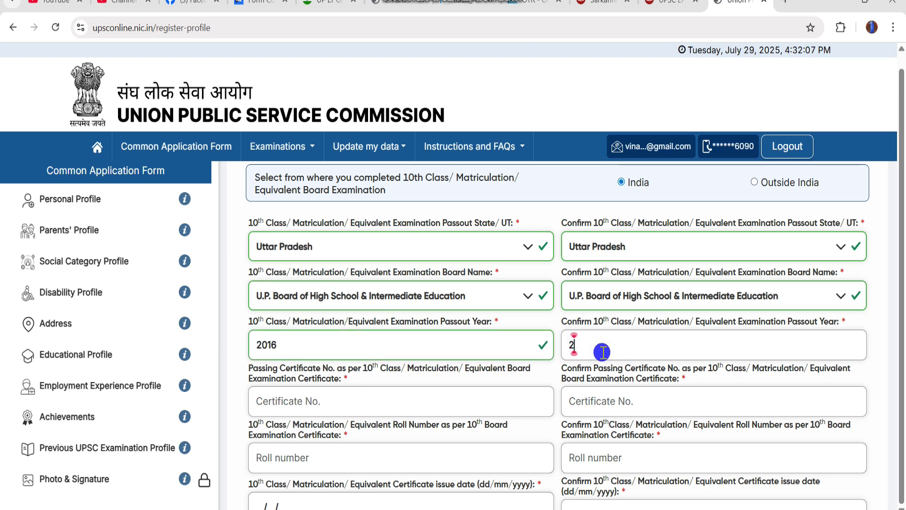
- Fill in and confirm the 10th class certificate number and roll number, with 01/01/2019 as the certificate issue date
scroll(347, 396, "down", 1)
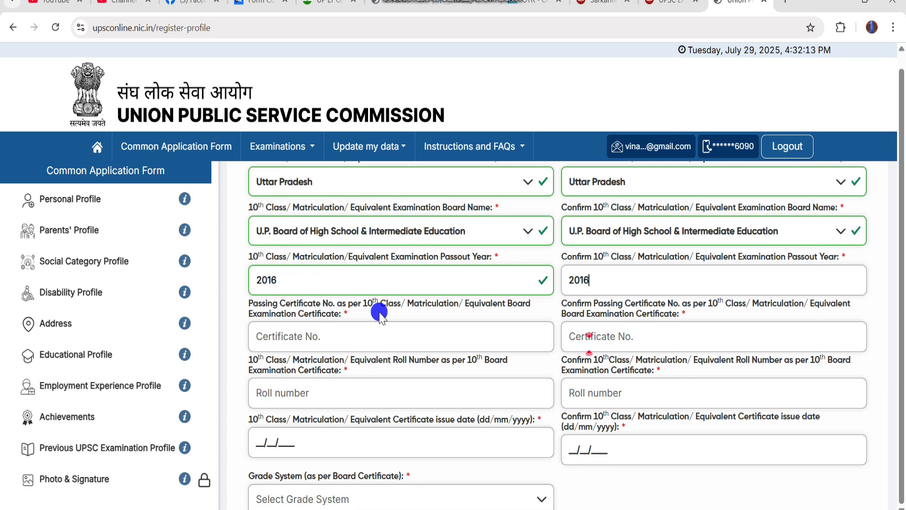
left_click(365, 339)
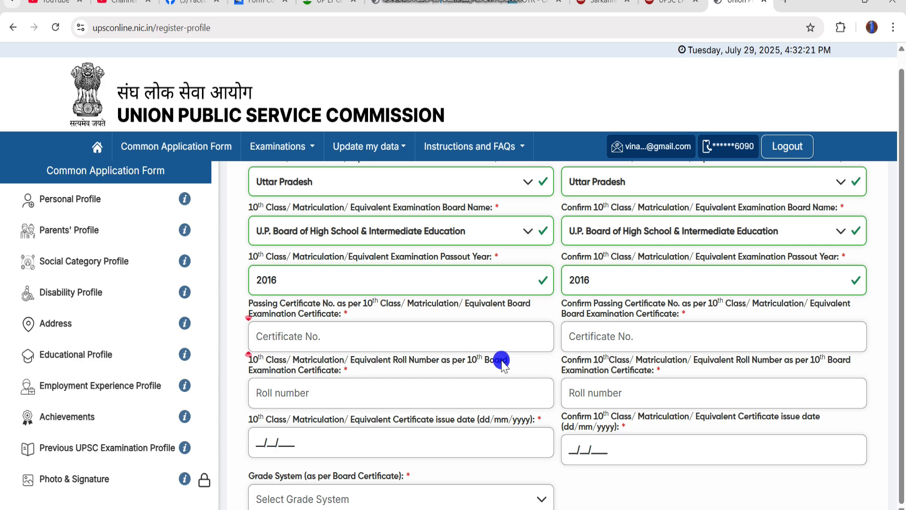
left_click(580, 336)
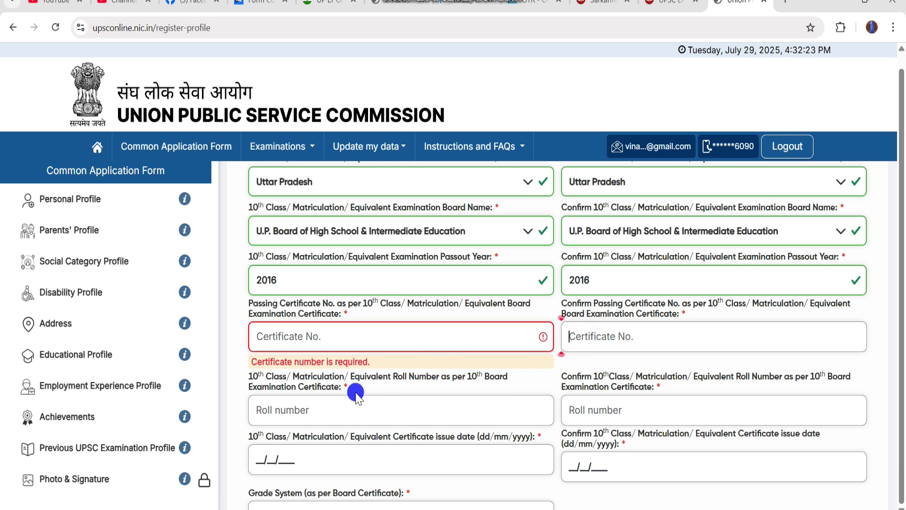
left_click(271, 389)
left_click(358, 334)
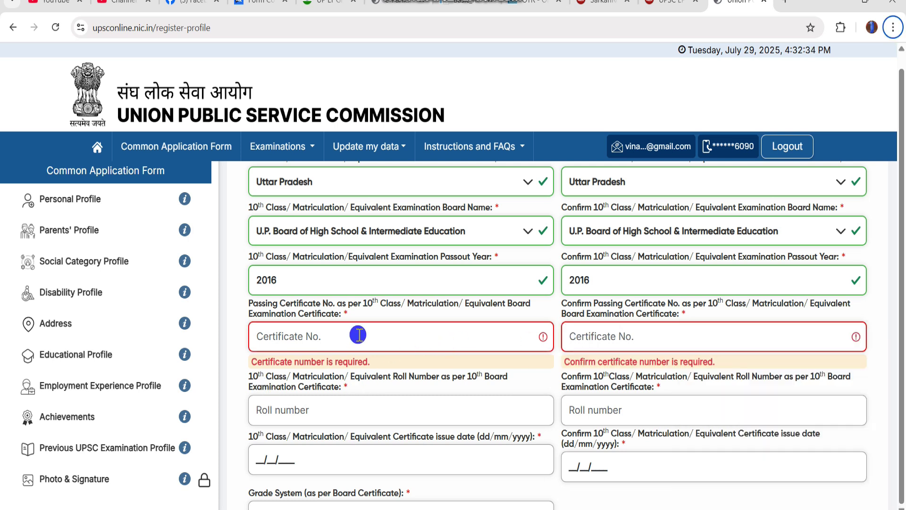
left_click(367, 408)
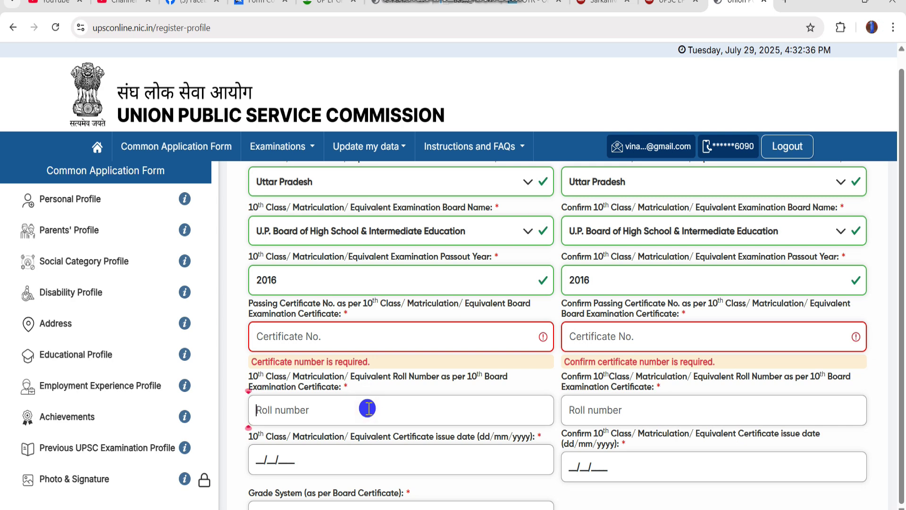
left_click(585, 409)
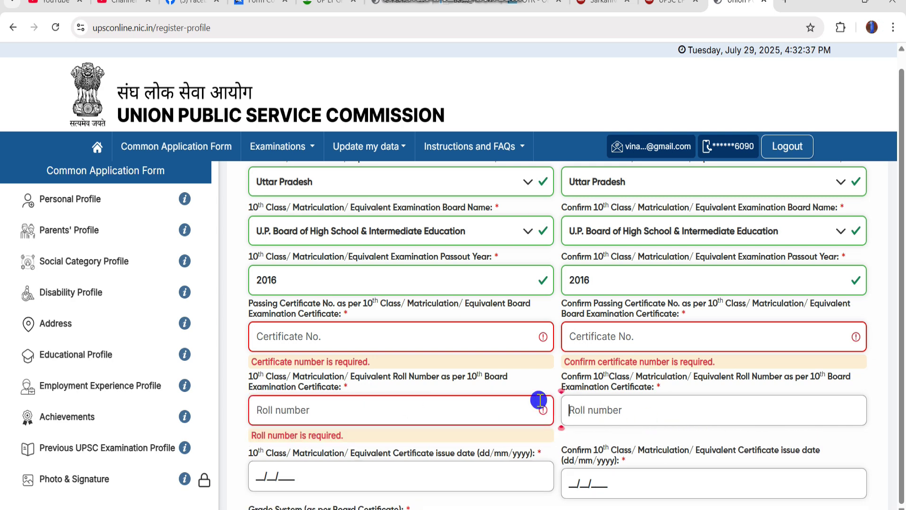
scroll(417, 387, "down", 2)
left_click(254, 345)
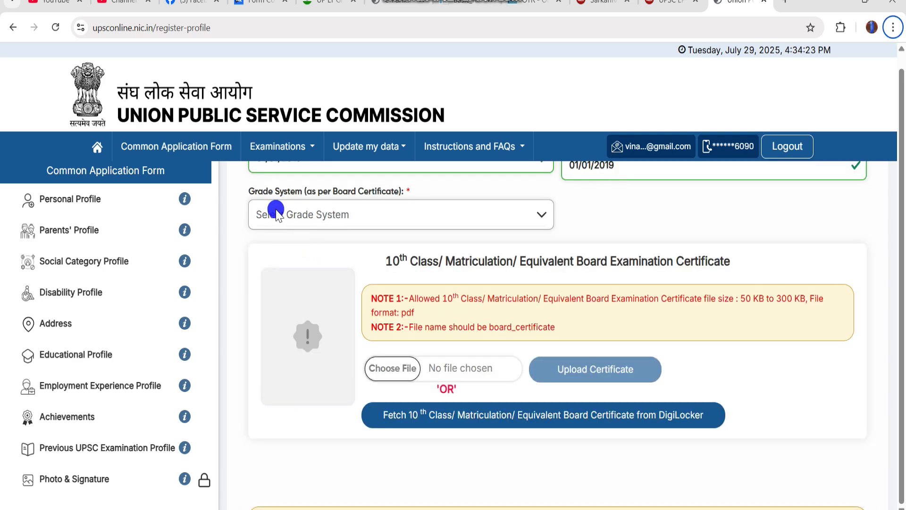
- Choose Percentage(%) Marks as the grade system and set the percentage of marks to 84.00
left_click(285, 215)
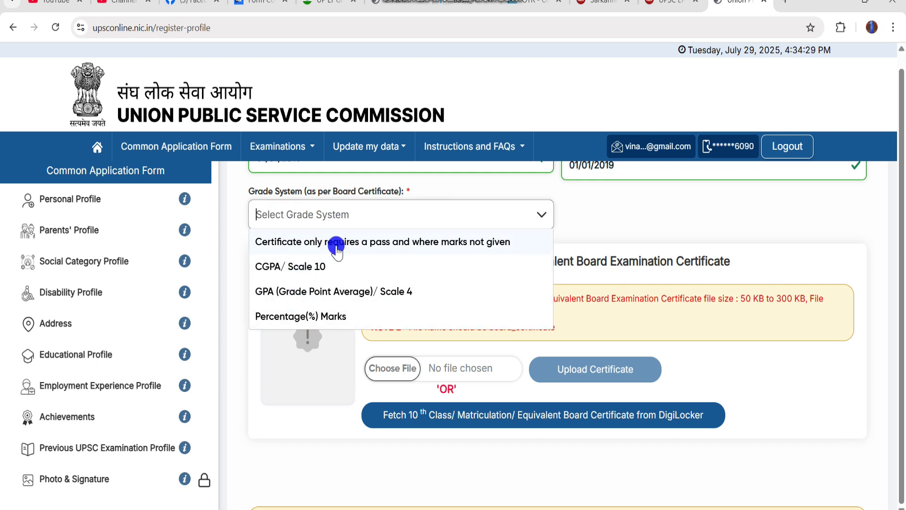
left_click(343, 315)
left_click(582, 214)
type("84.00")
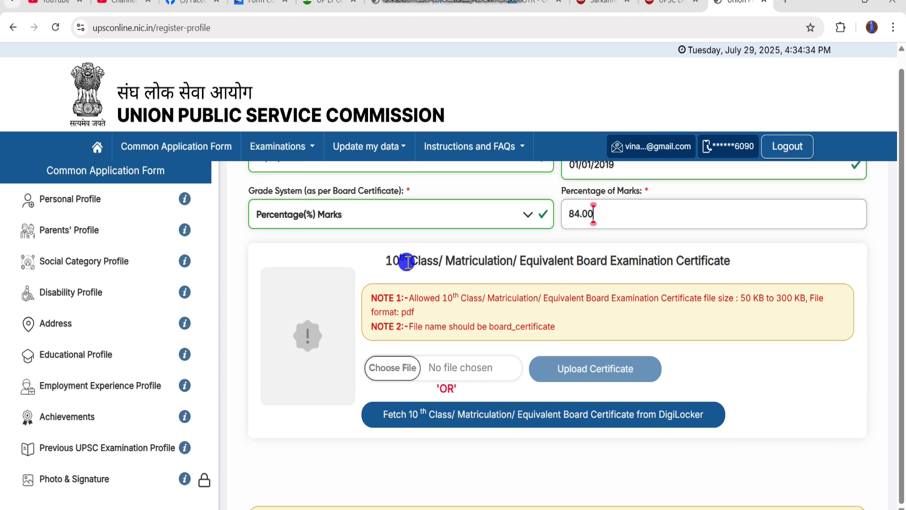
- Upload board_certificate.pdf as the 10th class board examination certificate and acknowledge the upload
scroll(407, 261, "down", 1)
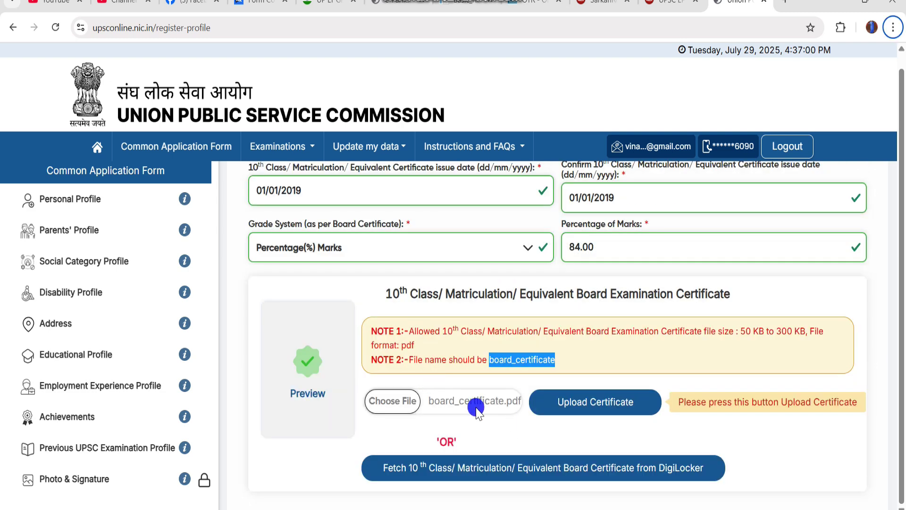
left_click(561, 408)
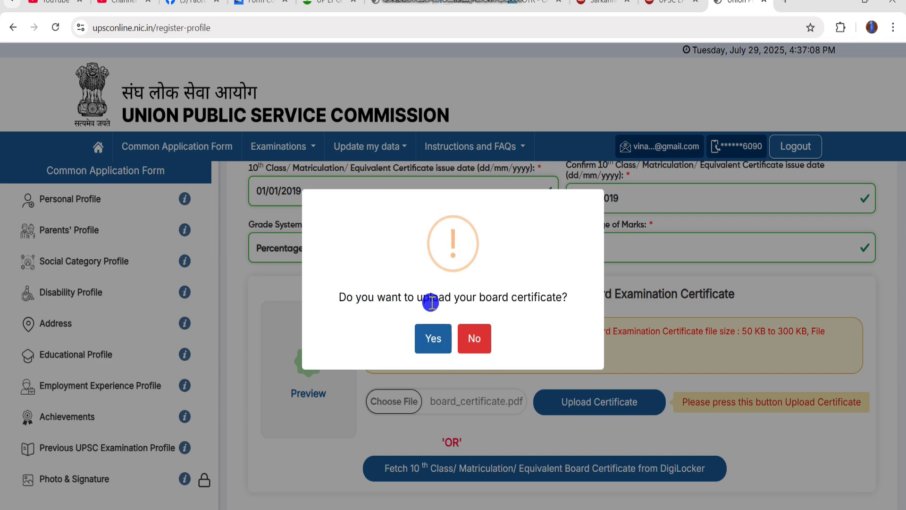
left_click(432, 339)
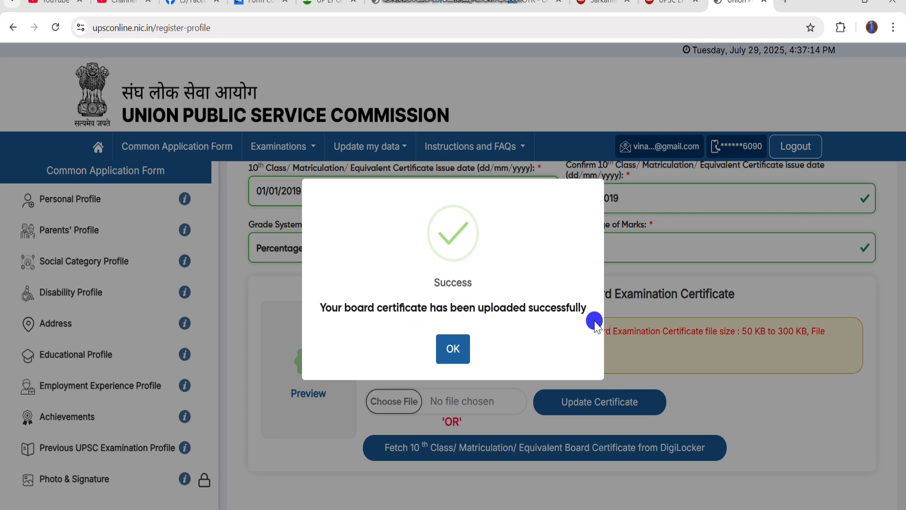
left_click(453, 351)
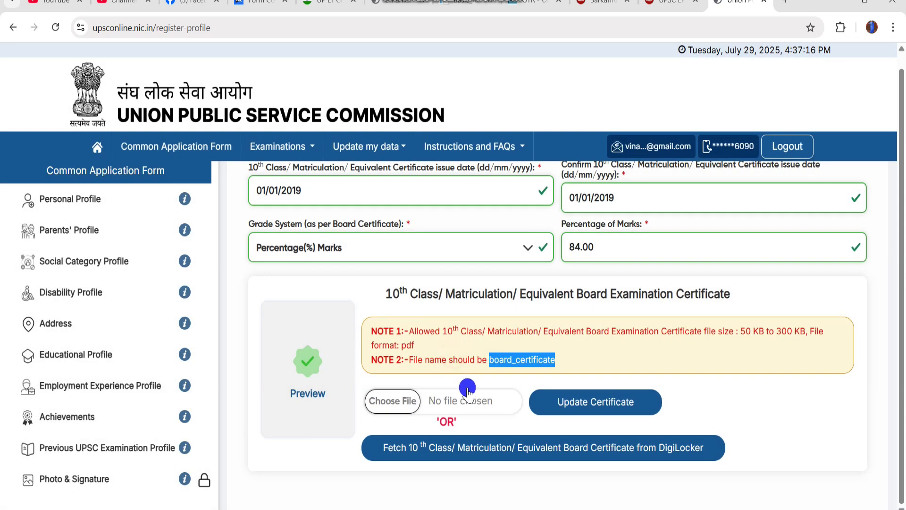
- Accept the declaration that the given information is true and proceed to the Matriculation Board Profile review
scroll(528, 376, "down", 3)
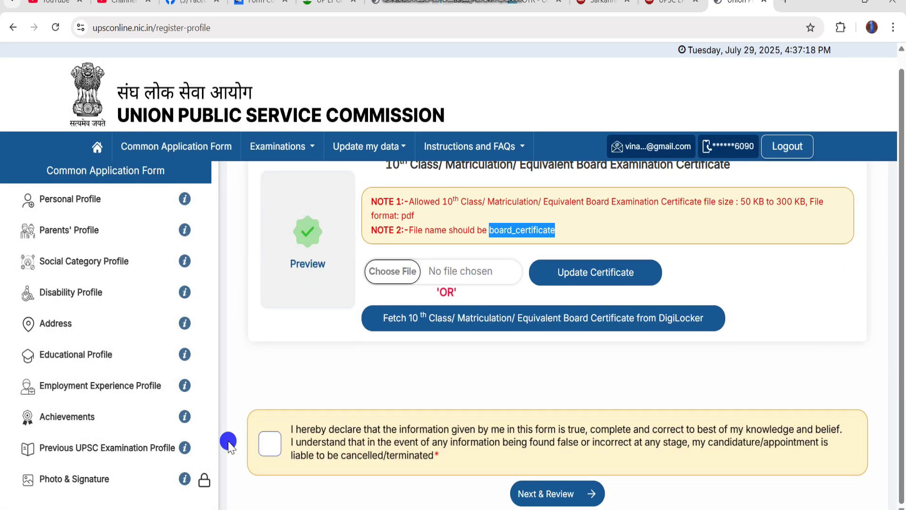
left_click(272, 446)
left_click(577, 493)
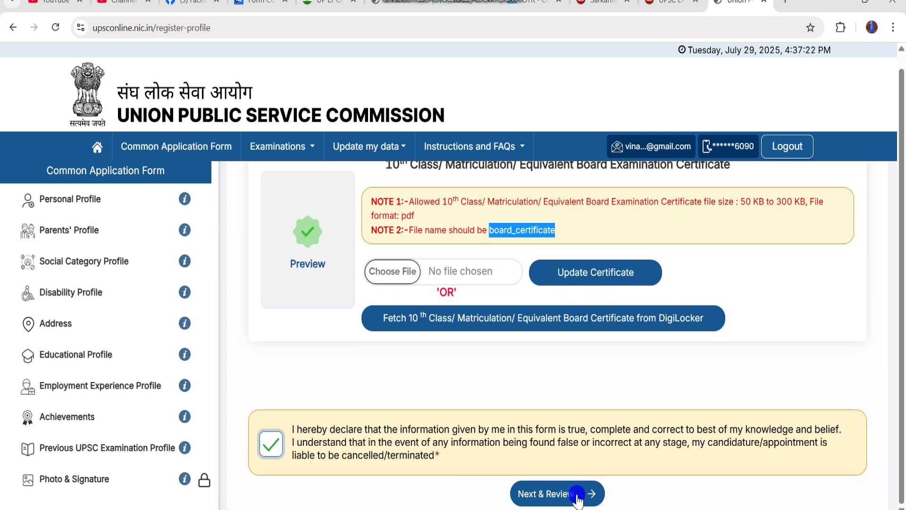
- Check the reviewed 10th class details, submit the Matriculation Board Profile and acknowledge the submission
scroll(422, 267, "down", 5)
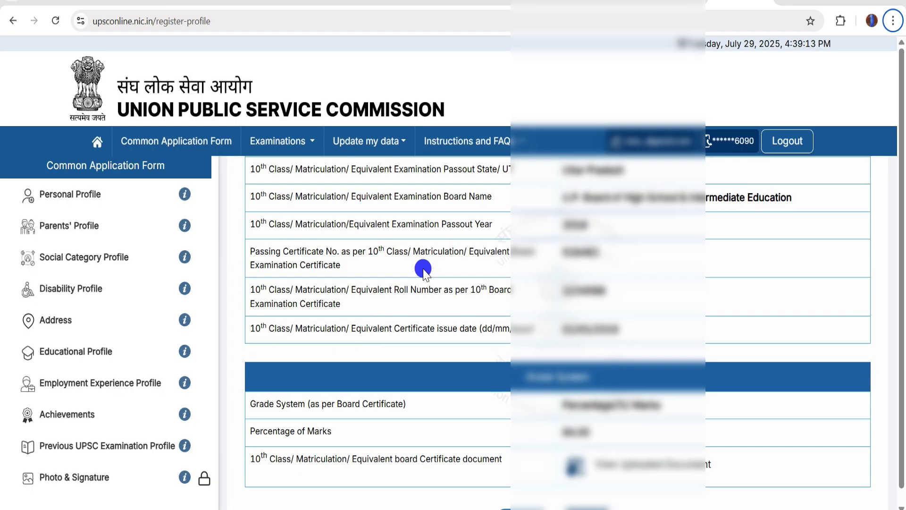
scroll(423, 267, "down", 1)
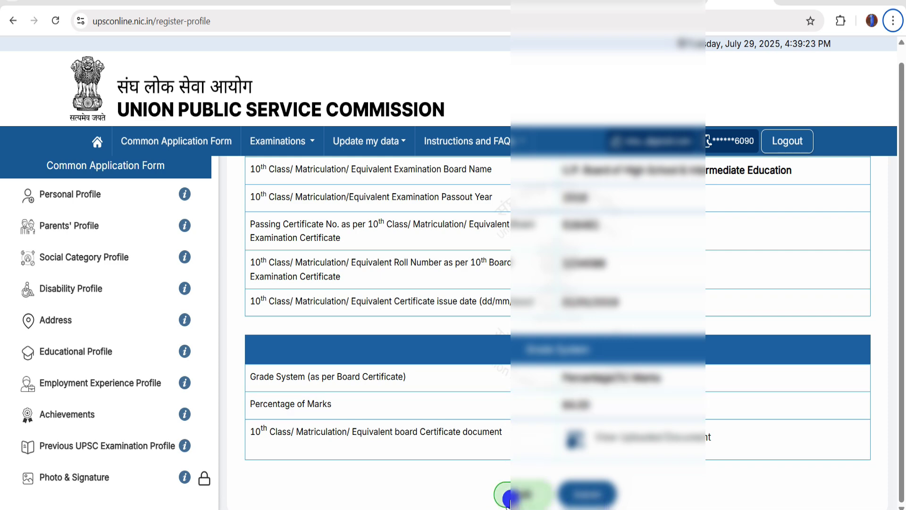
left_click(583, 491)
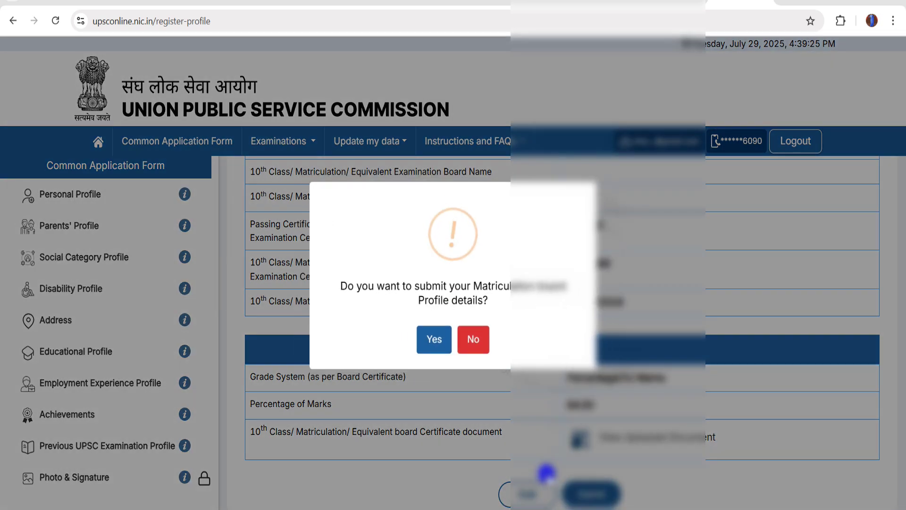
left_click(438, 350)
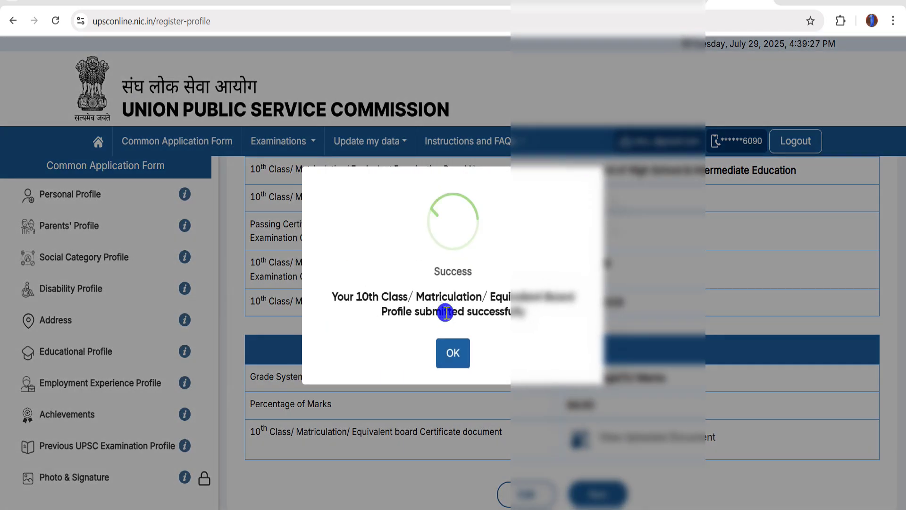
left_click(452, 353)
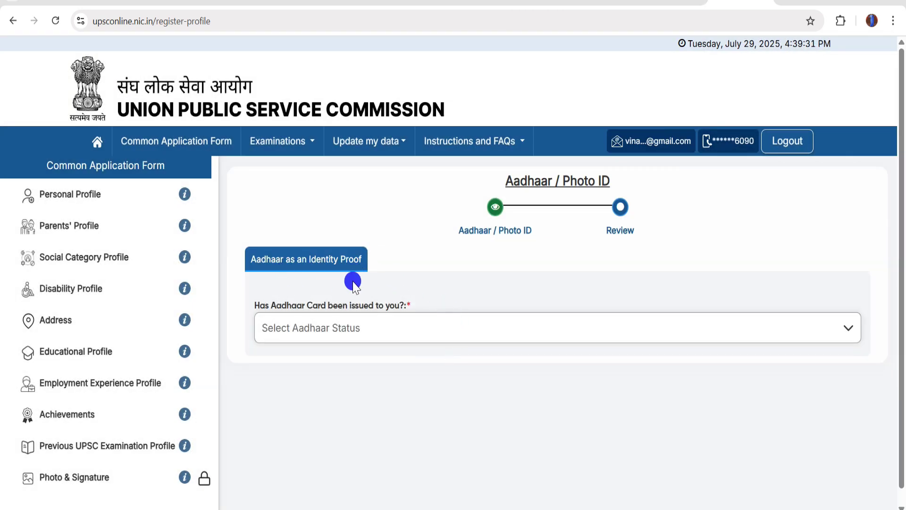
- Declare that an Aadhaar card has been issued, choose to proceed with verification and accept the Aadhaar consent statement
left_click(361, 333)
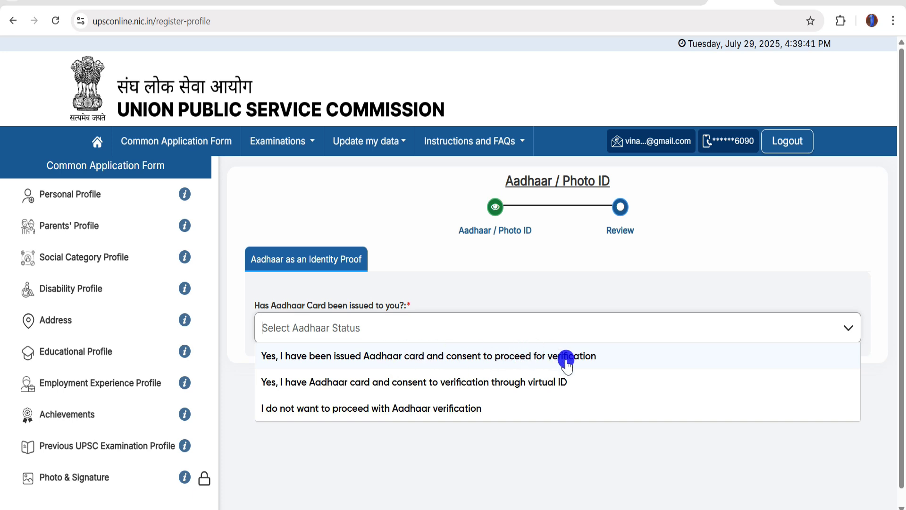
left_click(329, 366)
left_click(272, 419)
- Enter the Aadhaar number and CAPTCHA code, request the Aadhaar OTP and verify it
scroll(726, 382, "down", 3)
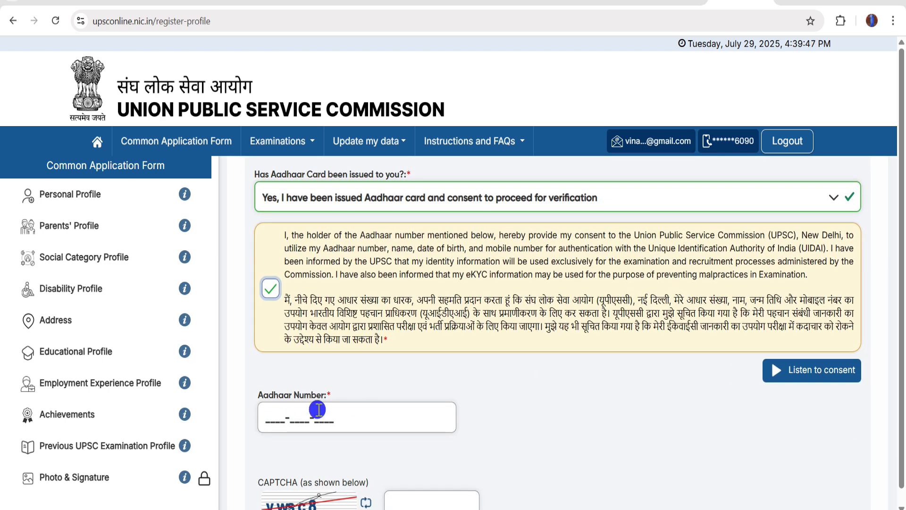
scroll(406, 406, "down", 1)
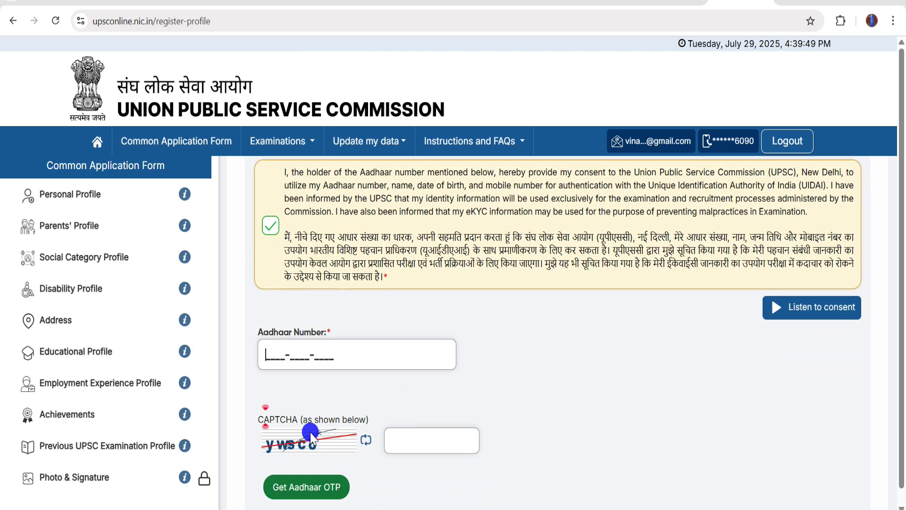
left_click(423, 435)
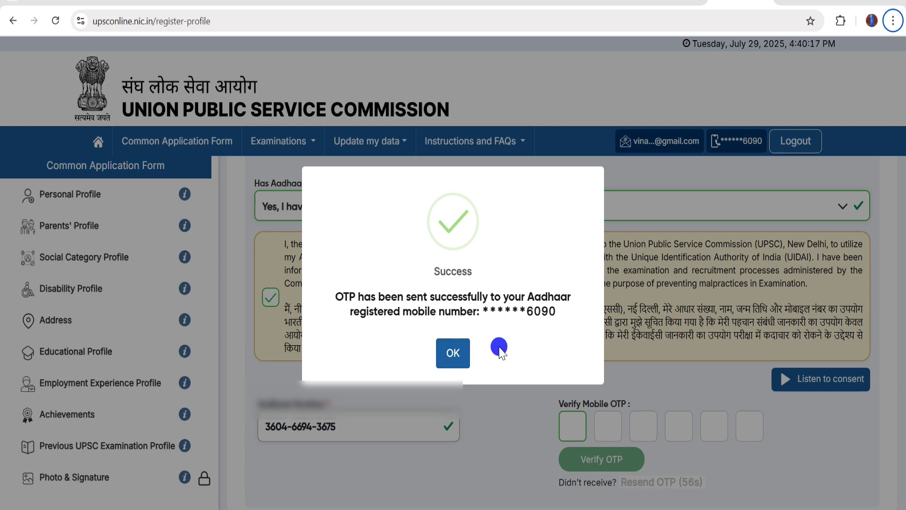
left_click(453, 355)
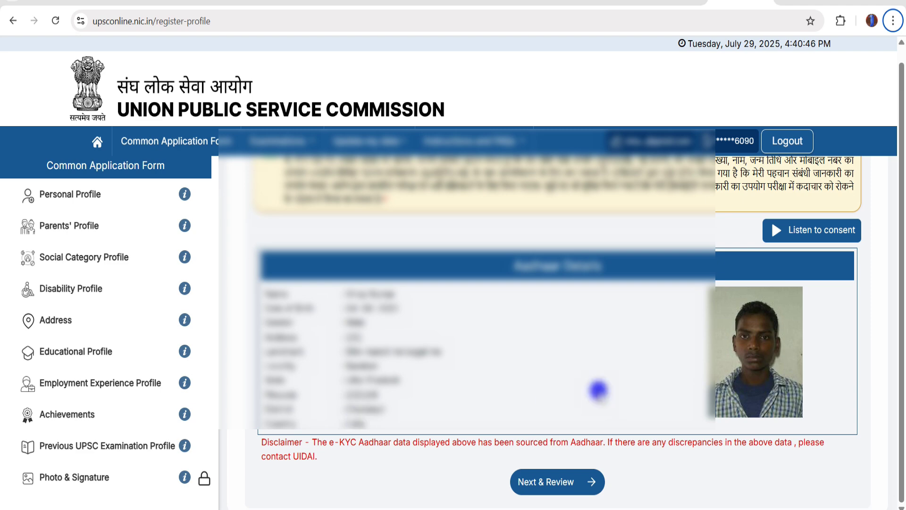
- Review the fetched Aadhaar details, submit the Aadhaar / Photo ID section and acknowledge the submission
left_click(560, 486)
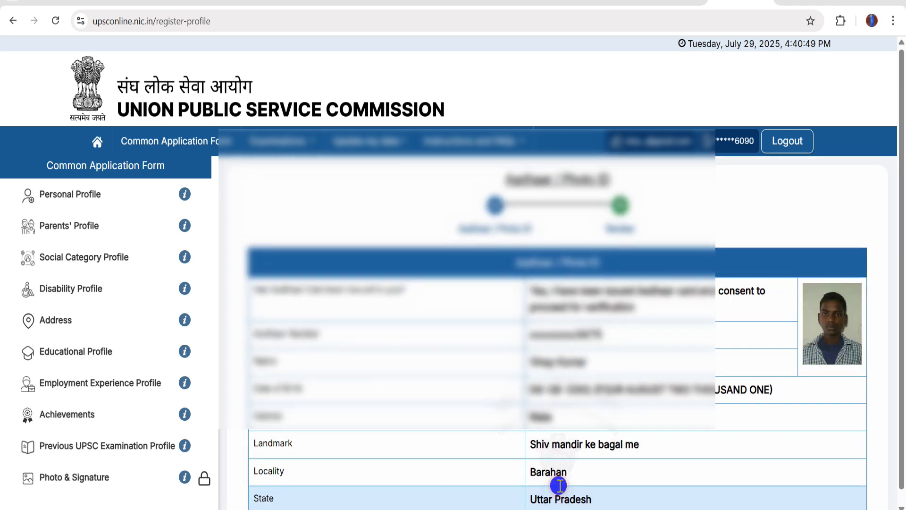
scroll(606, 339, "down", 4)
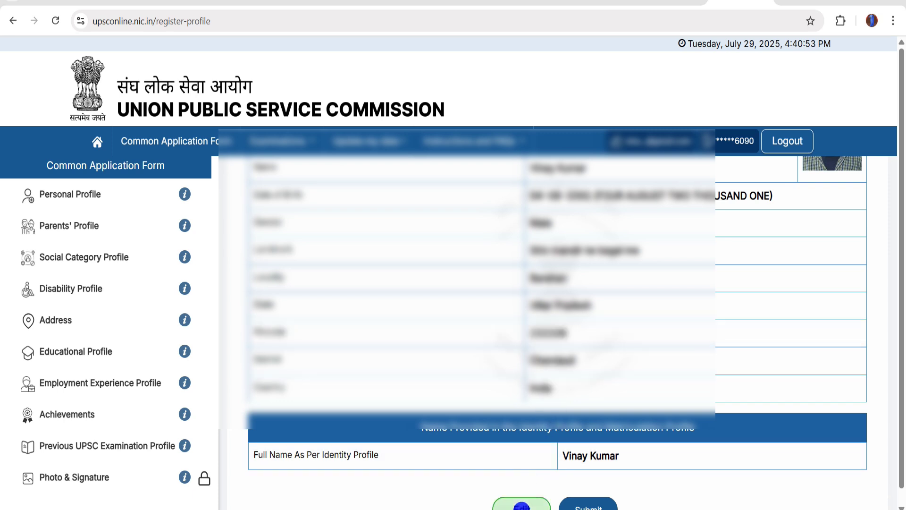
left_click(587, 501)
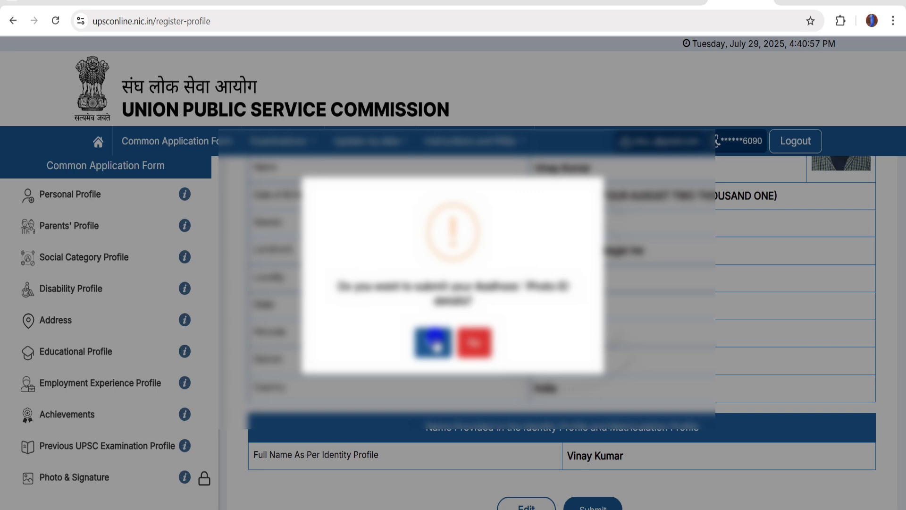
left_click(434, 344)
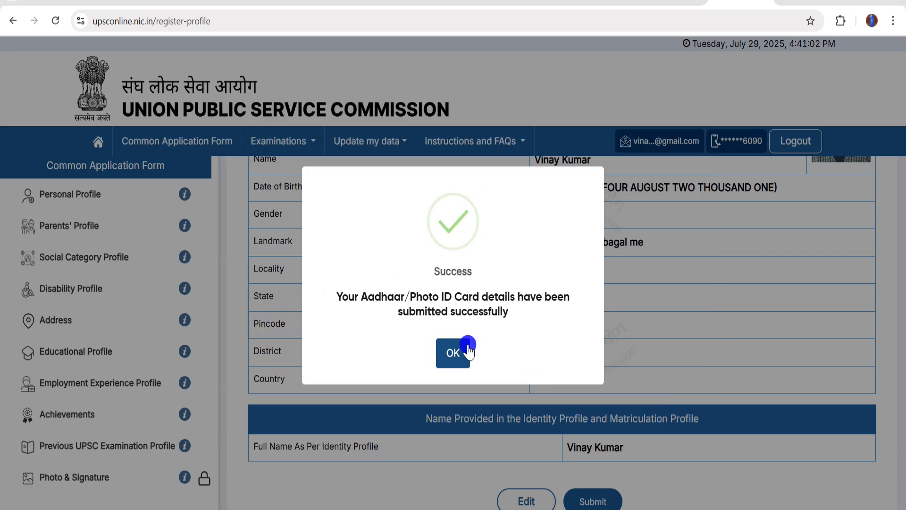
left_click(455, 349)
- Review the Universal Registration details, lock and submit them, and confirm generating the Universal Registration Number
scroll(453, 306, "down", 15)
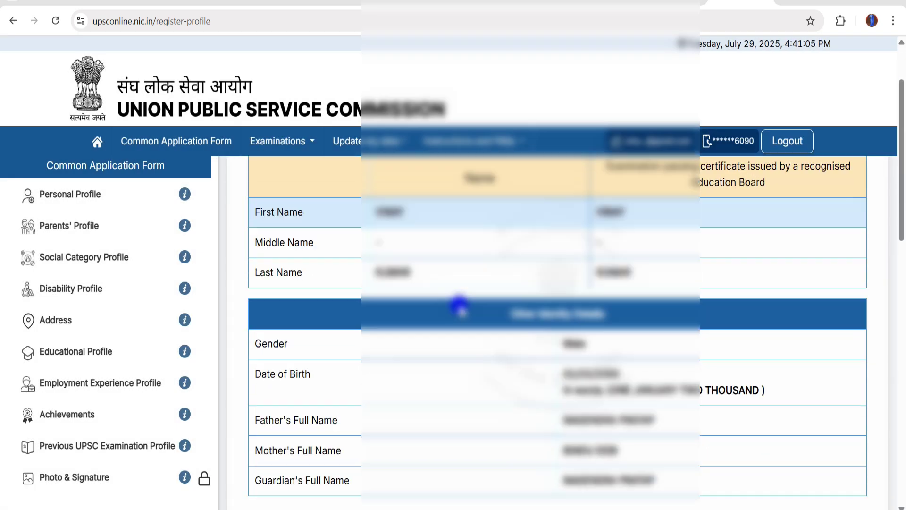
scroll(459, 303, "down", 2)
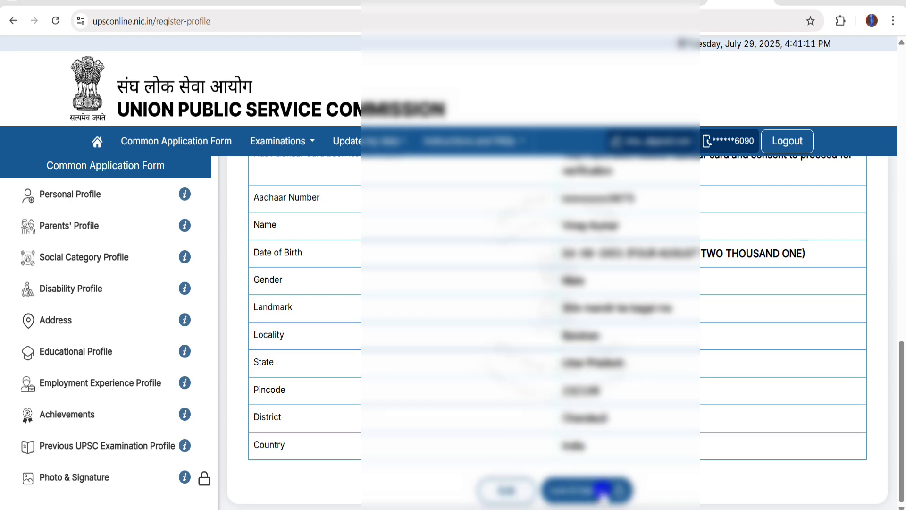
left_click(603, 493)
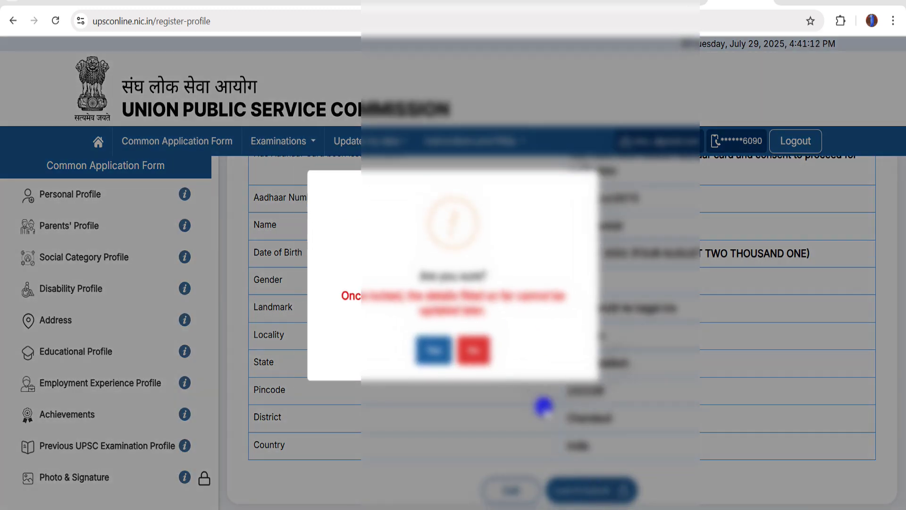
left_click(437, 352)
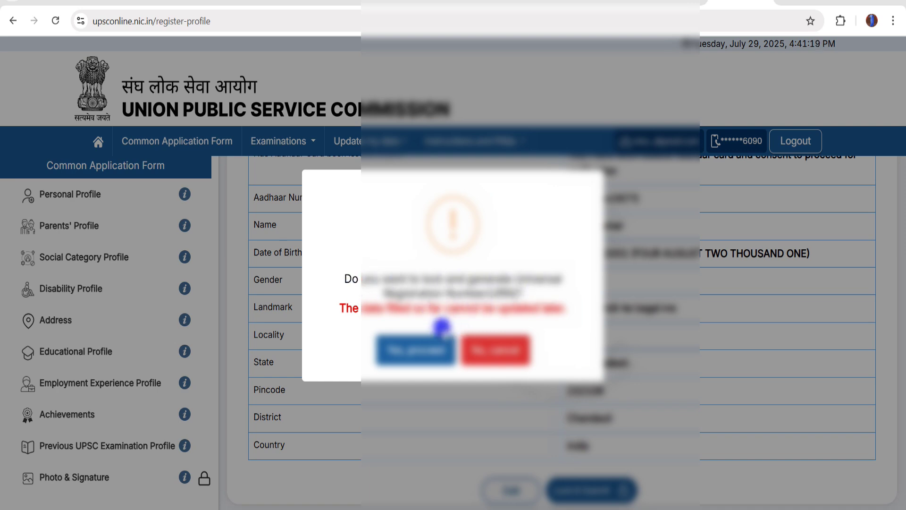
left_click(417, 350)
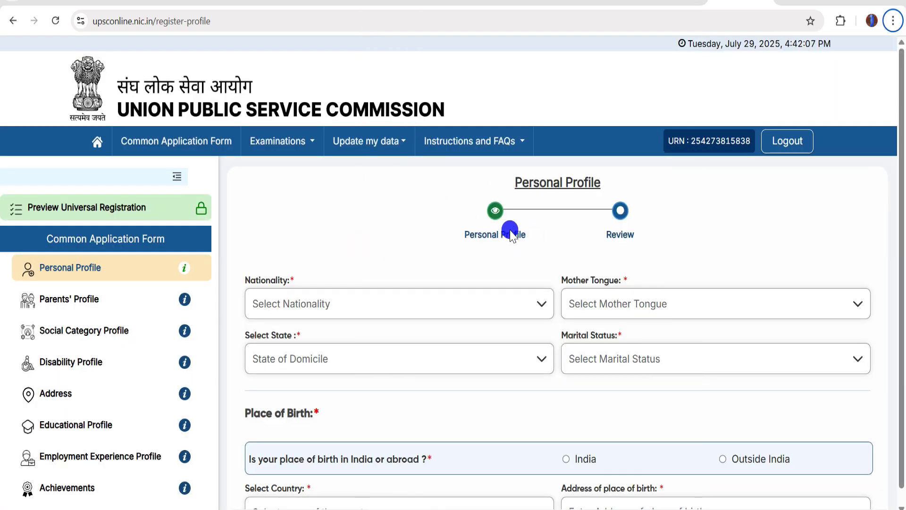
- Set the nationality to Citizen of India and the minority status to No in the Personal Profile
scroll(444, 234, "down", 1)
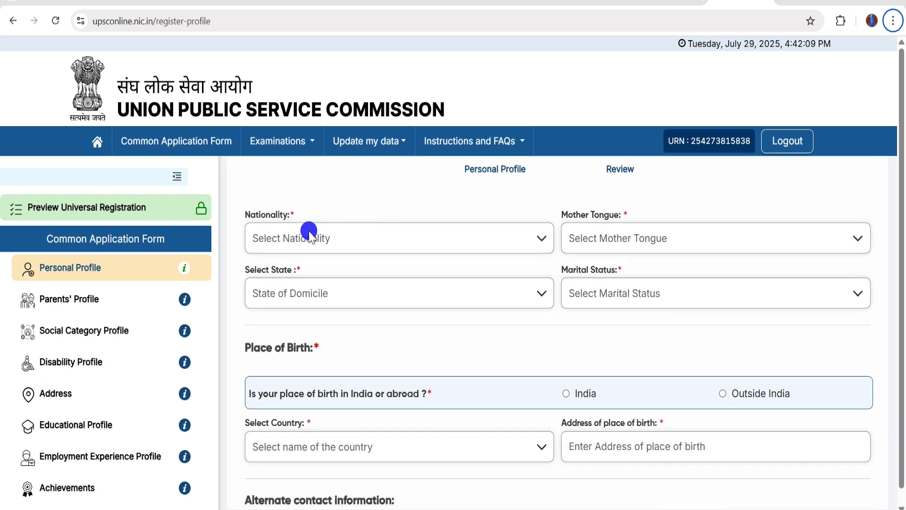
left_click(268, 236)
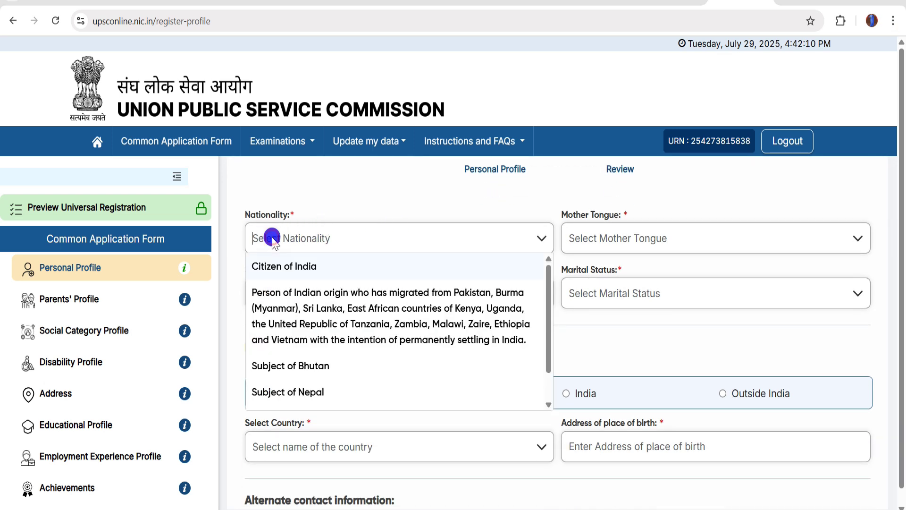
left_click(291, 269)
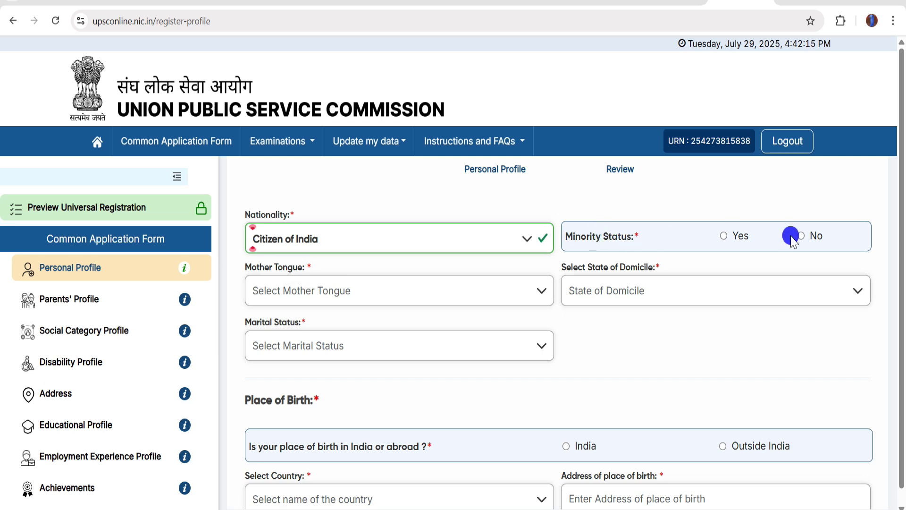
left_click(723, 236)
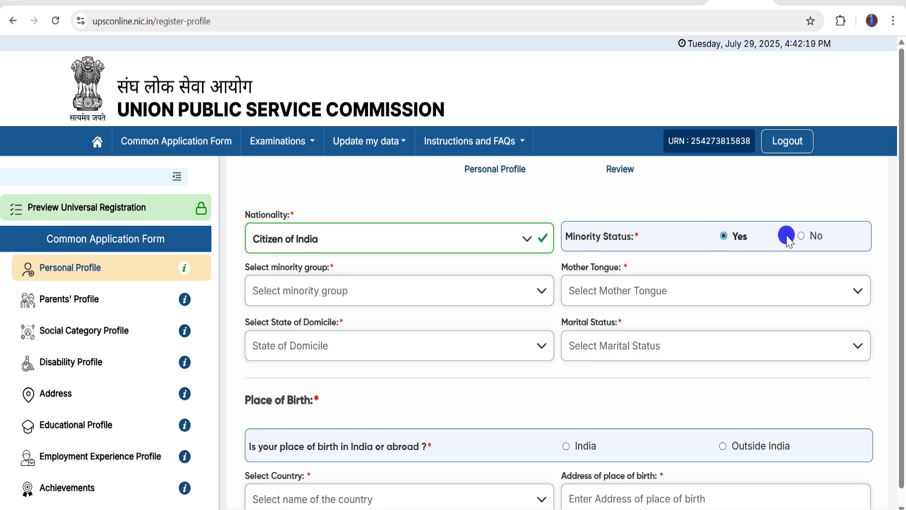
left_click(800, 236)
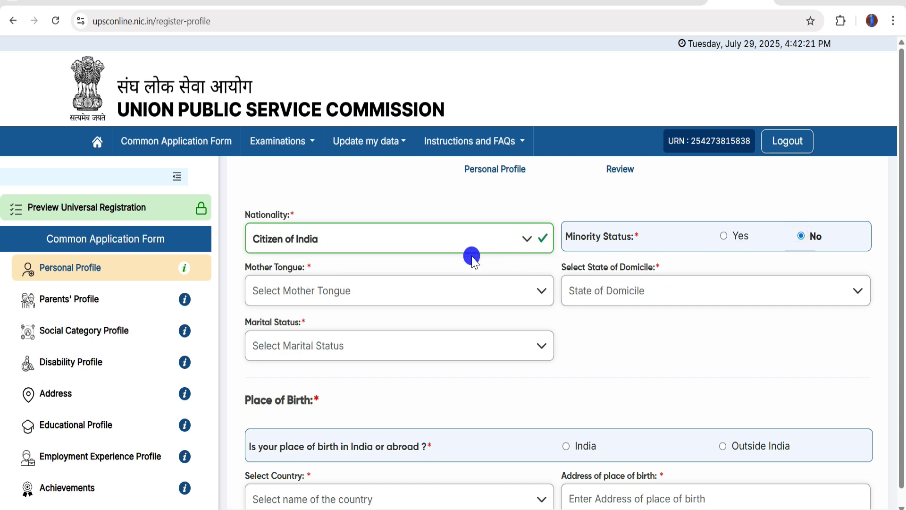
- Choose Hindi as the mother tongue and Uttar Pradesh as the state of domicile
left_click(312, 296)
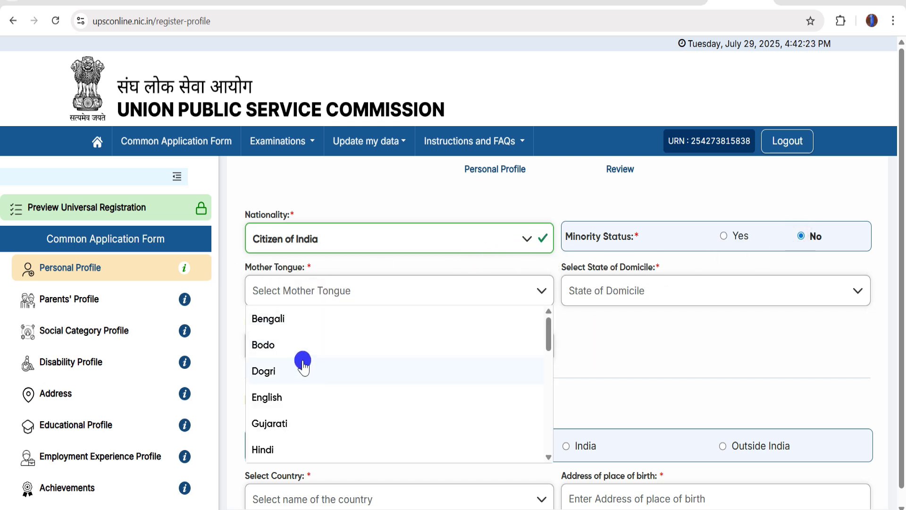
scroll(303, 415, "down", 1)
left_click(274, 380)
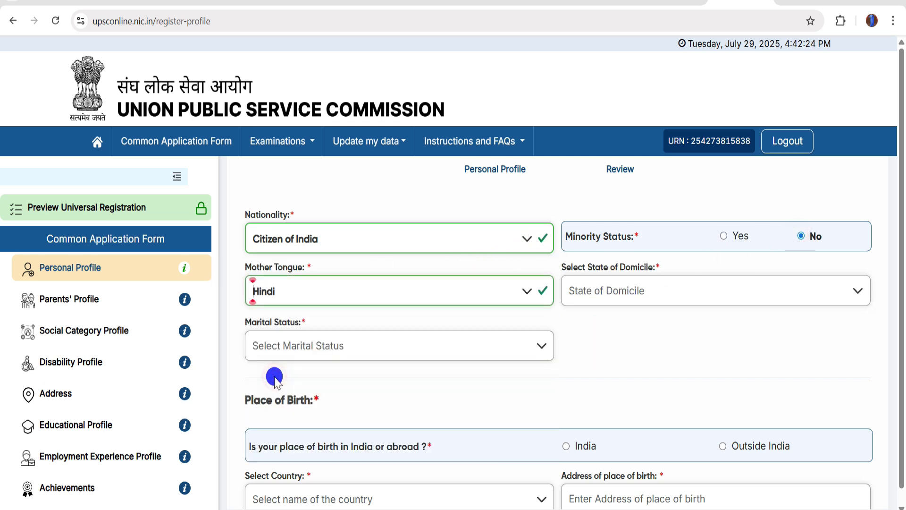
left_click(610, 302)
scroll(608, 330, "down", 10)
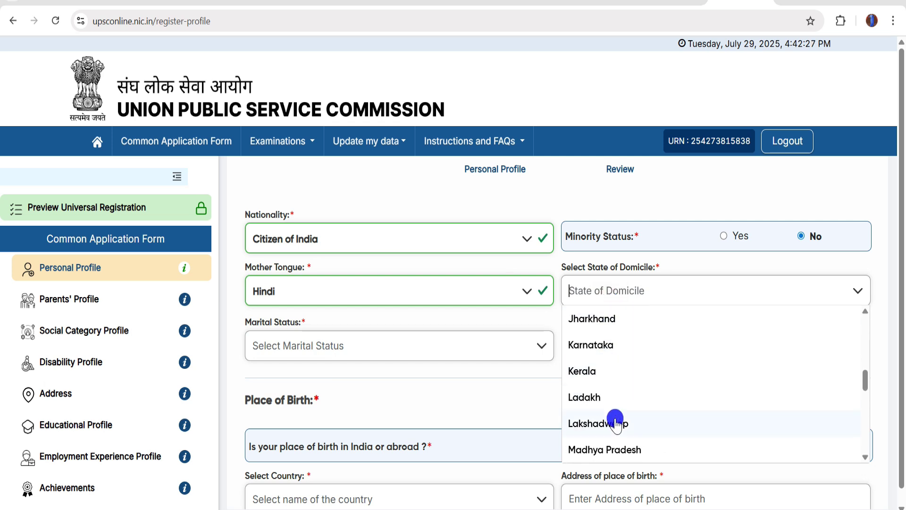
scroll(614, 421, "down", 5)
left_click(607, 397)
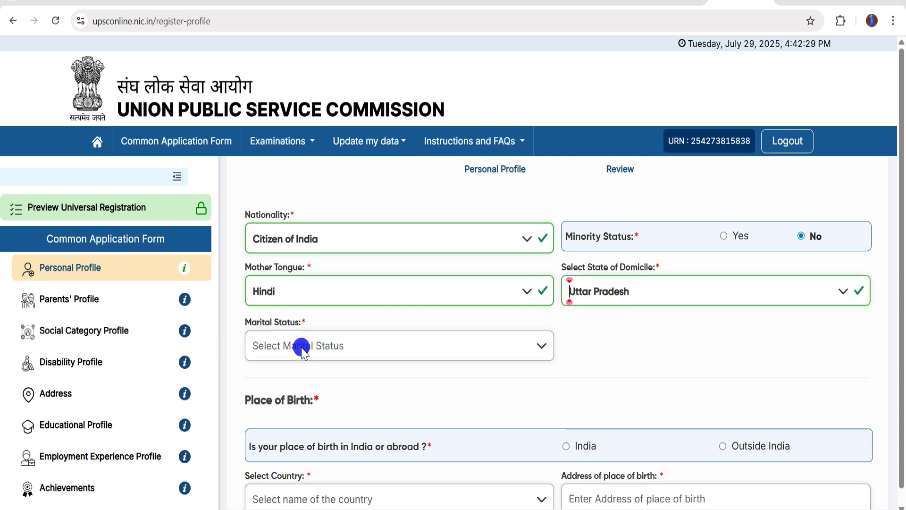
- Set the marital status to Unmarried
left_click(285, 349)
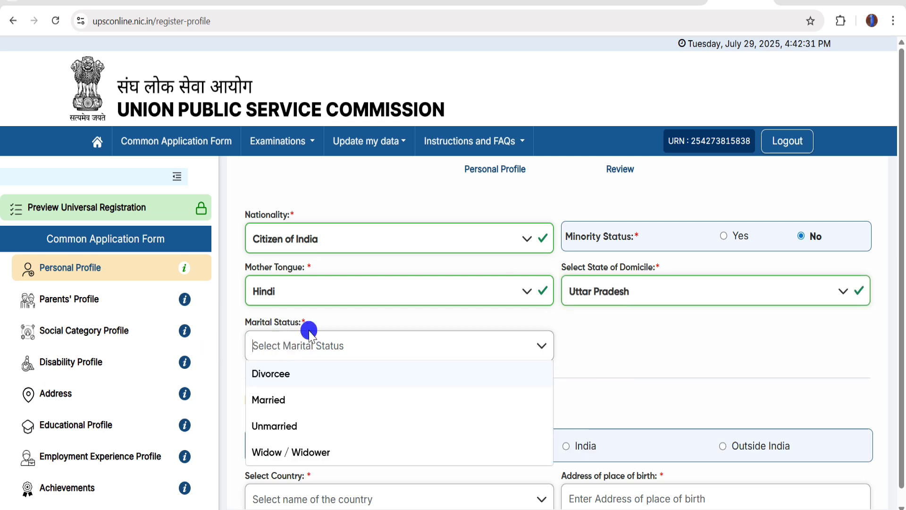
scroll(314, 335, "down", 1)
scroll(317, 334, "down", 1)
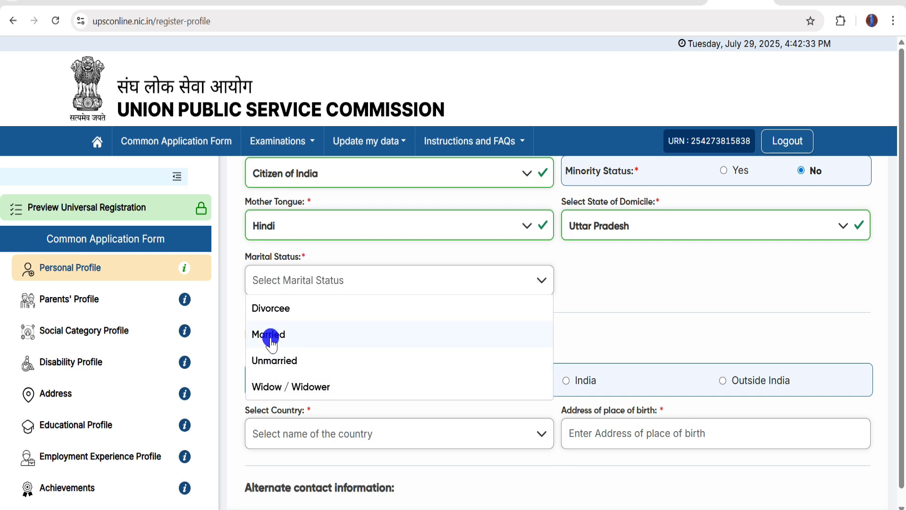
left_click(270, 359)
- Declare the place of birth as India, with Uttar Pradesh as the state and Chandauli as the district
scroll(337, 309, "down", 1)
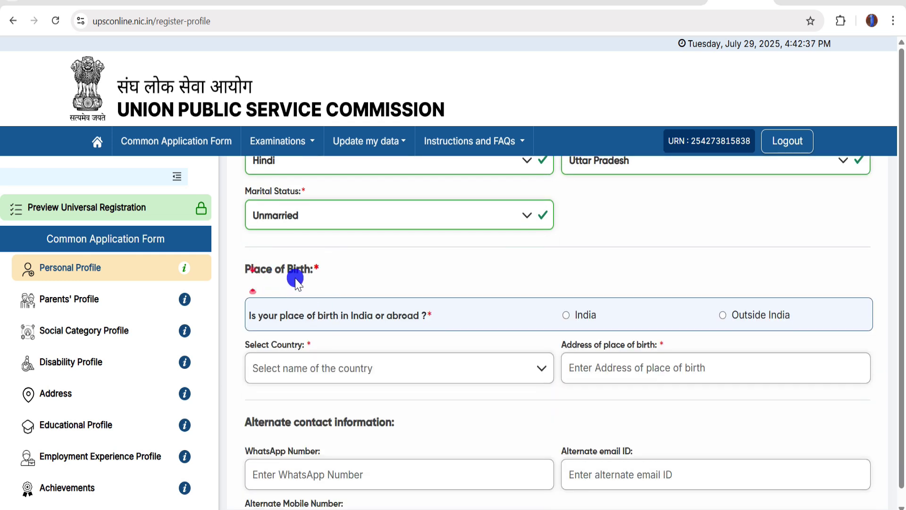
scroll(312, 278, "down", 1)
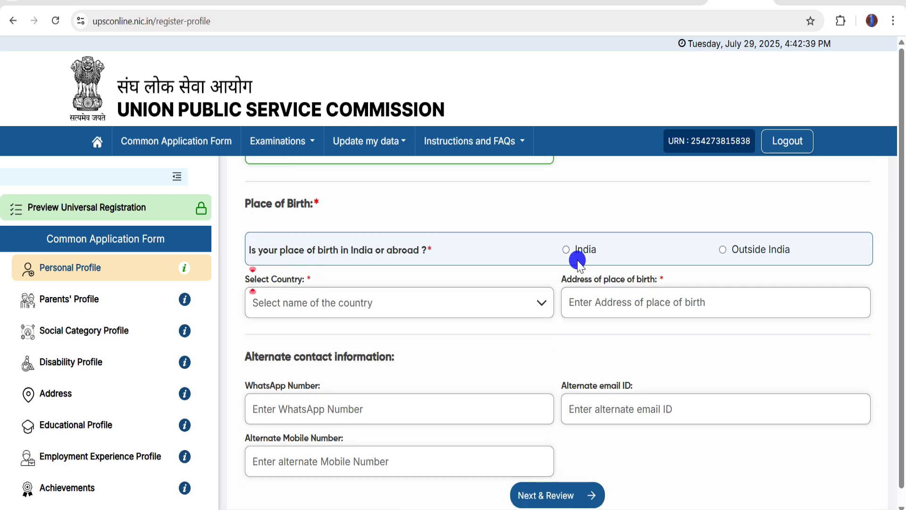
left_click(567, 252)
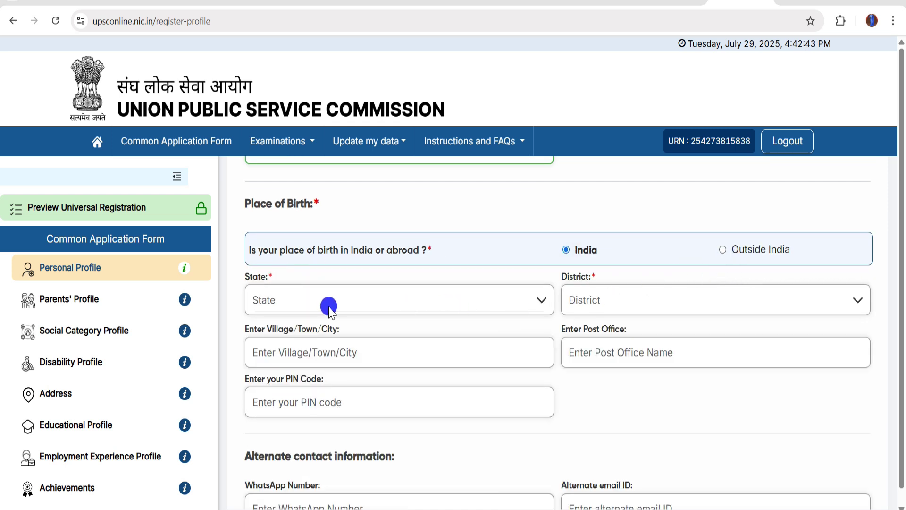
left_click(273, 298)
scroll(324, 377, "down", 14)
scroll(329, 389, "down", 2)
left_click(318, 411)
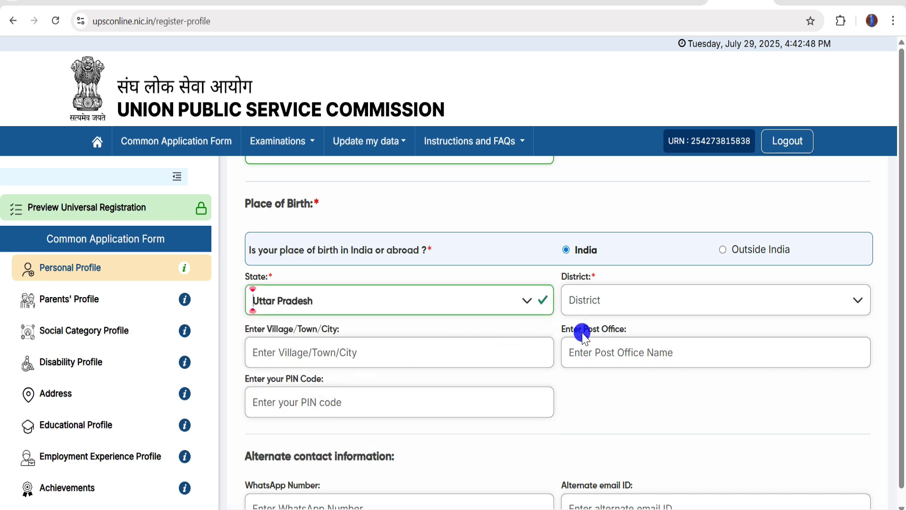
left_click(633, 298)
scroll(623, 404, "down", 4)
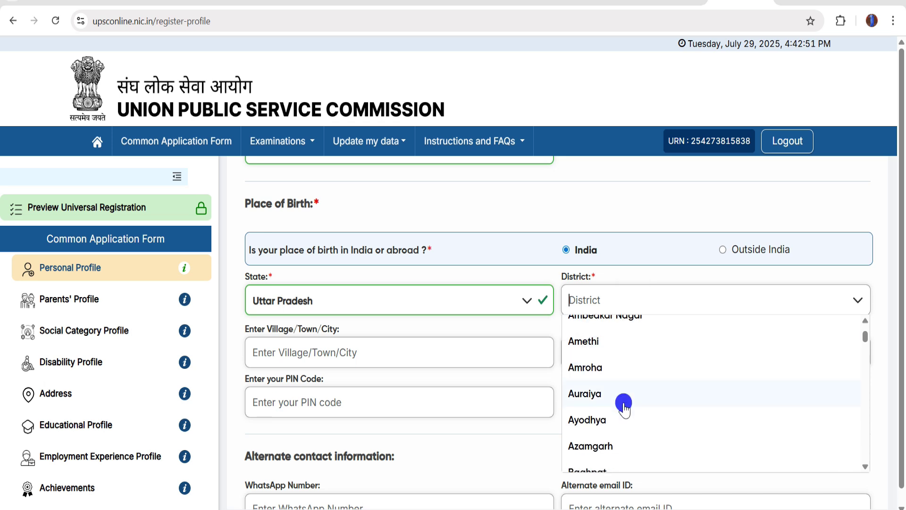
scroll(624, 406, "down", 3)
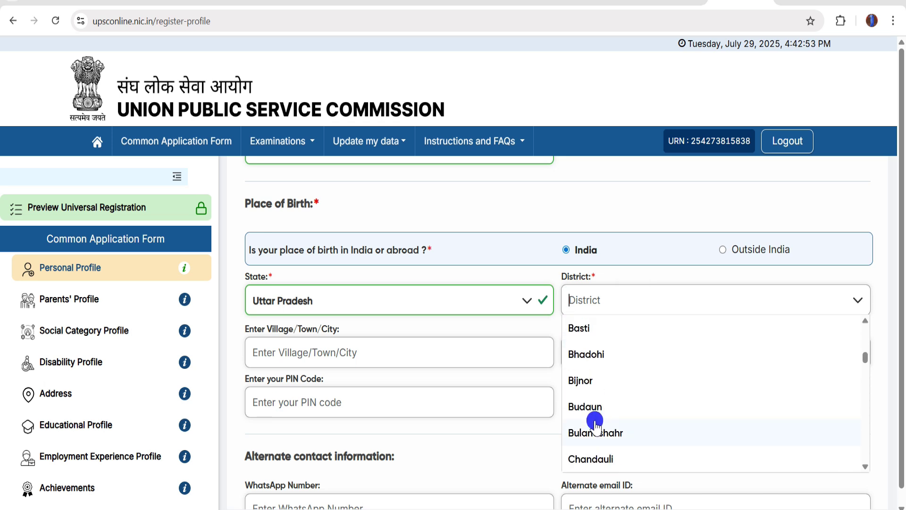
left_click(592, 458)
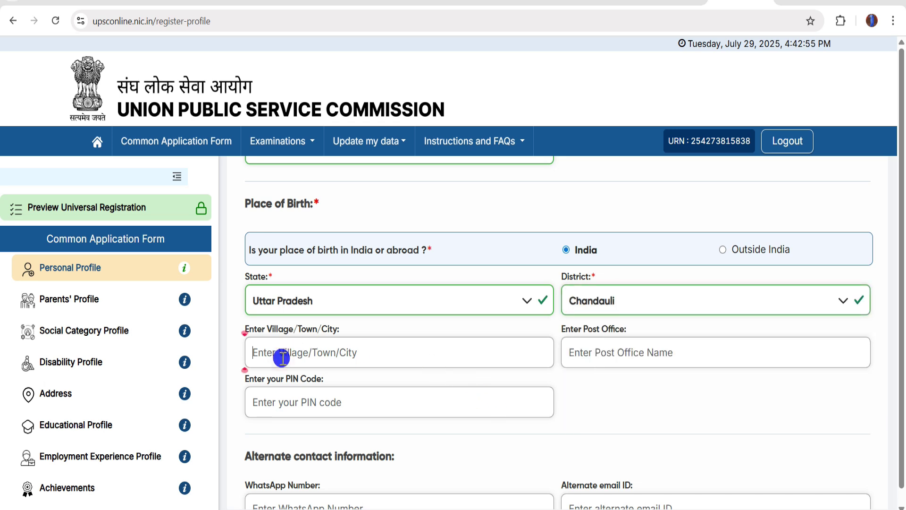
- Fill in the birthplace's village, post office and postal code plus the alternate contact details, and proceed to the review
left_click(599, 343)
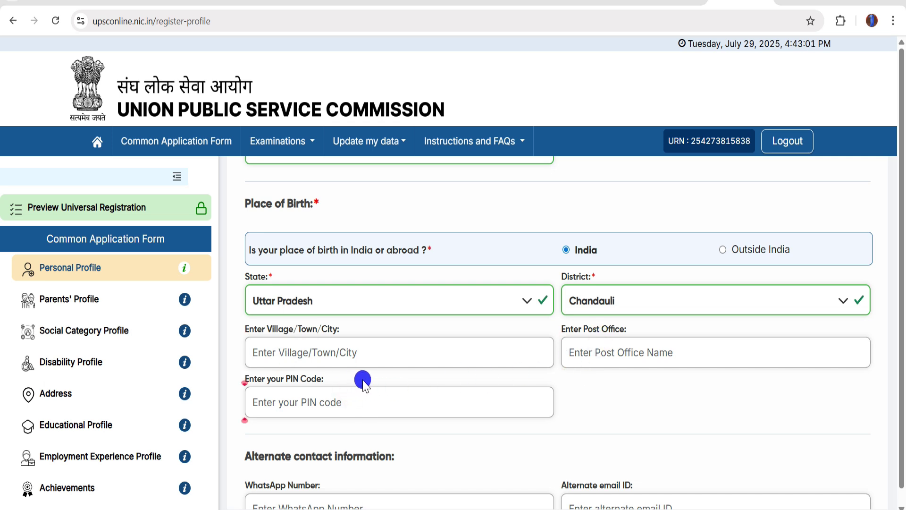
scroll(362, 385, "down", 2)
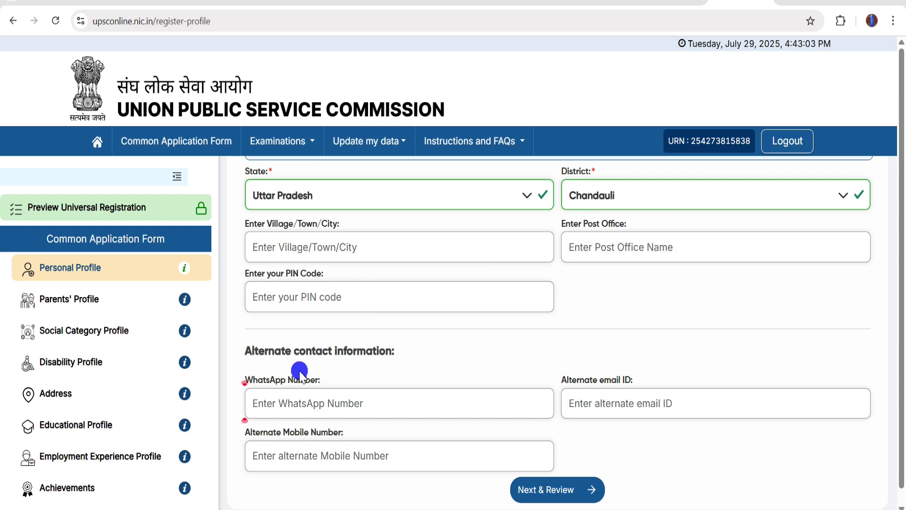
left_click(307, 406)
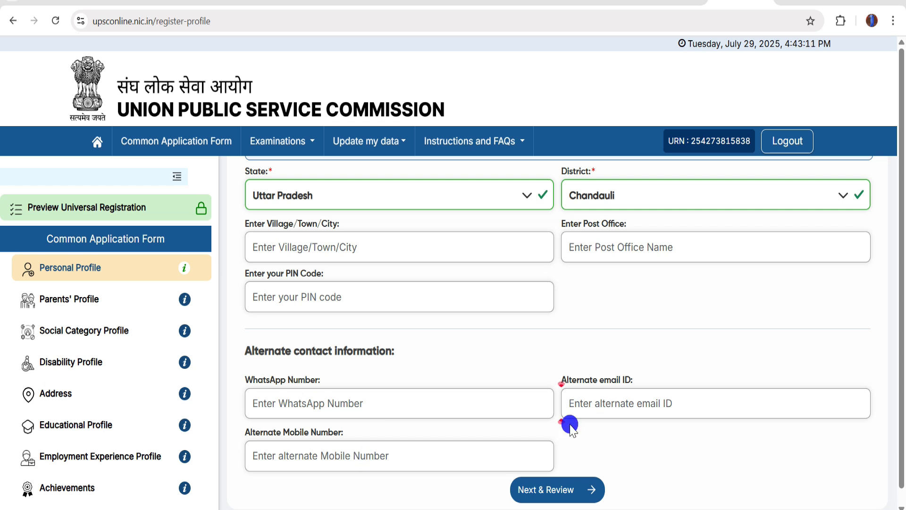
left_click(557, 491)
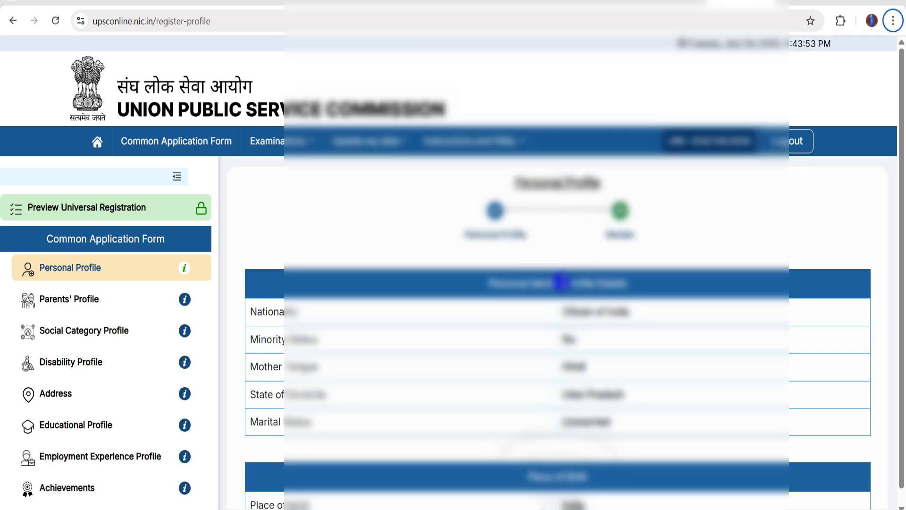
- Check the reviewed Personal Profile details, submit them with confirmation and dismiss the resulting message
scroll(562, 282, "down", 7)
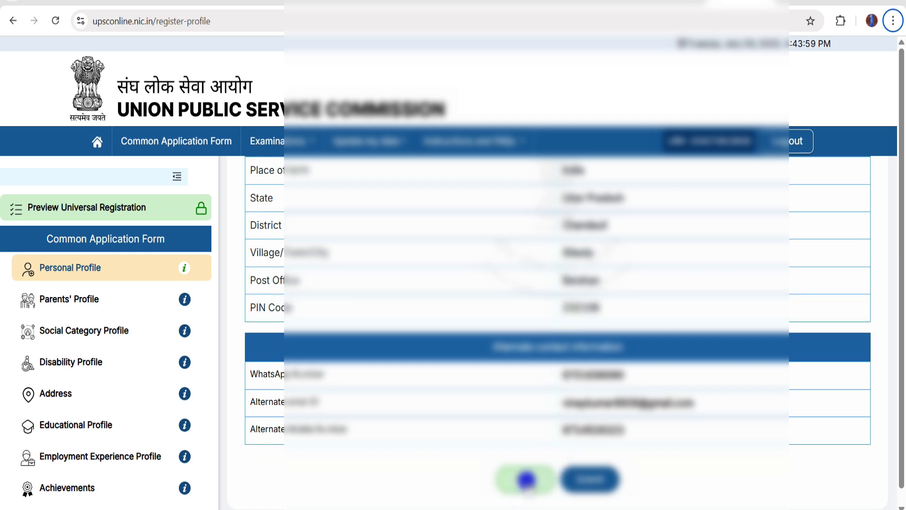
left_click(585, 478)
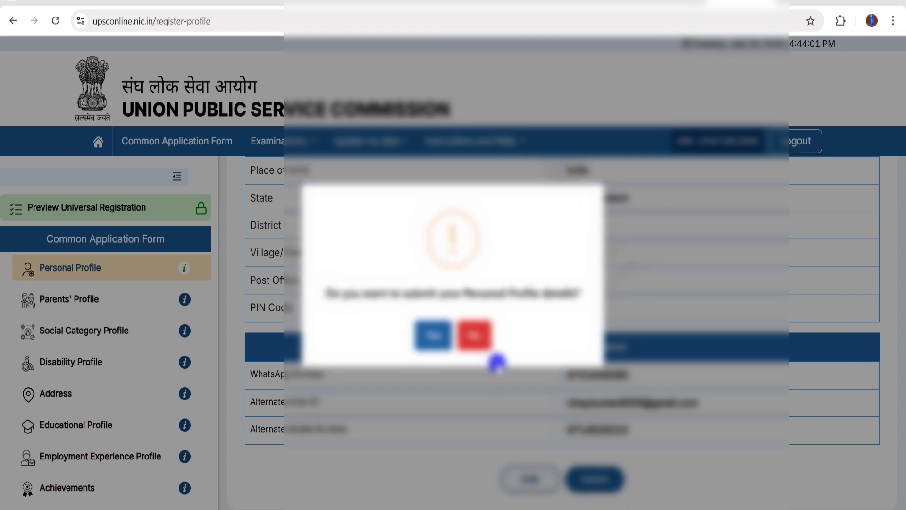
left_click(427, 336)
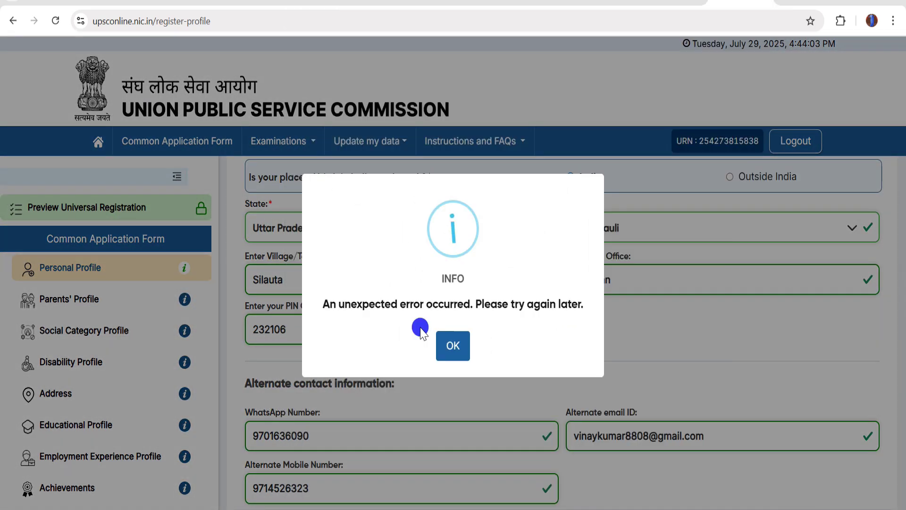
left_click(450, 345)
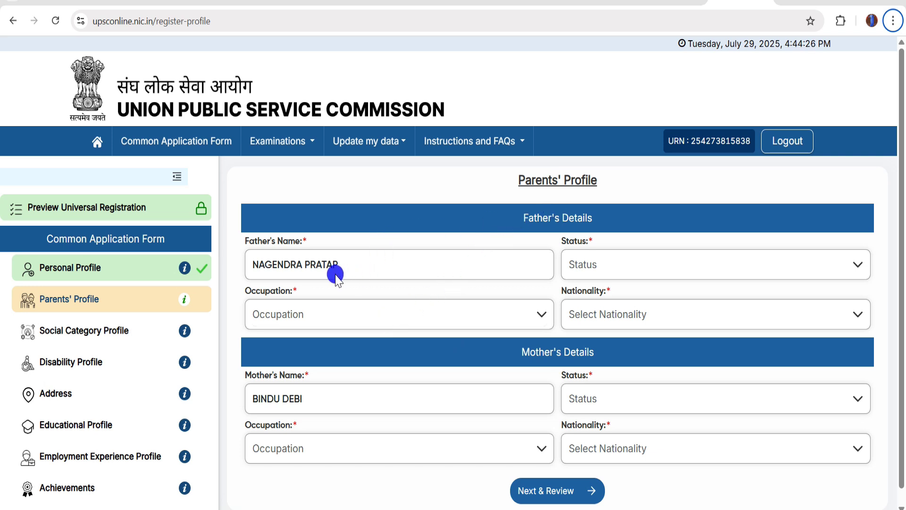
- Set the father's status to Alive in the Parents' Profile
left_click(617, 265)
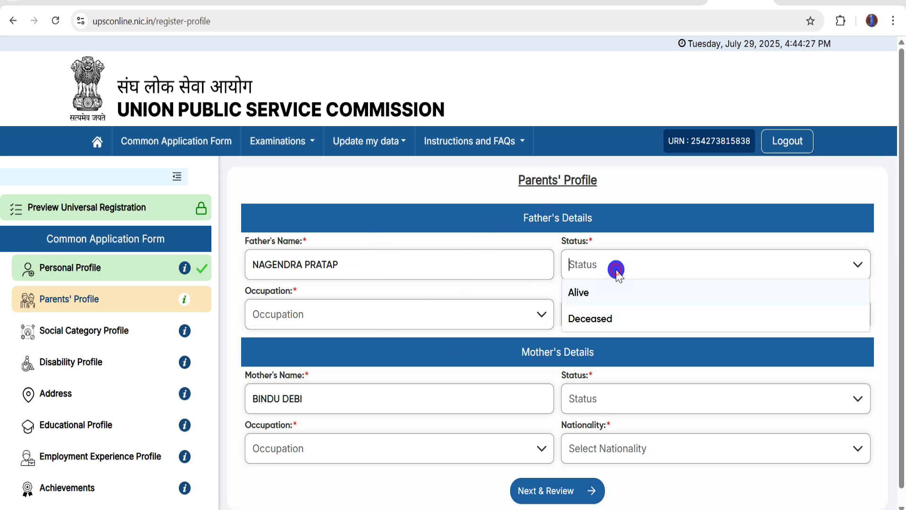
left_click(584, 295)
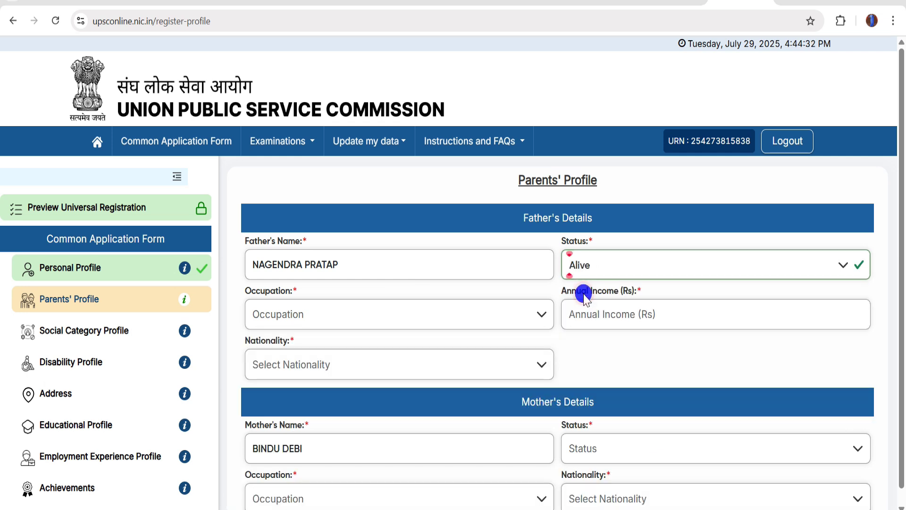
left_click(580, 267)
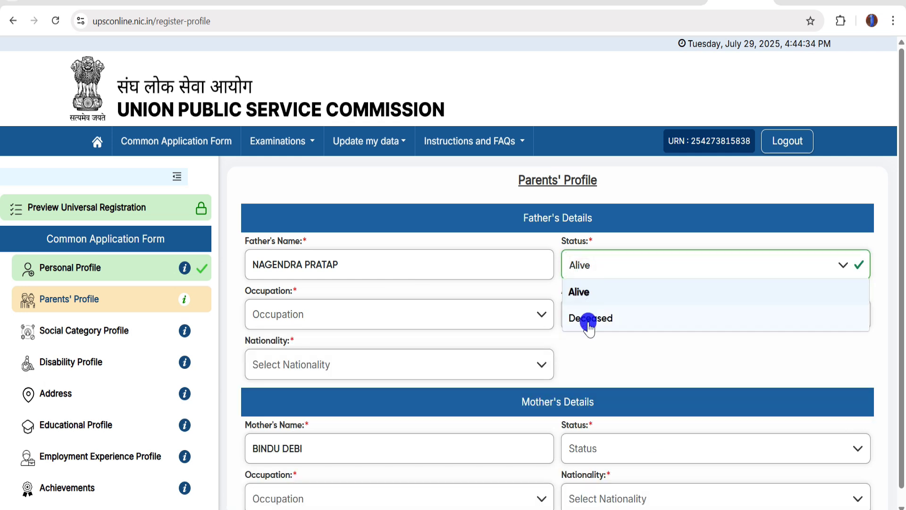
left_click(587, 358)
- Set the father's occupation to Agriculture and the annual income to Rs 100000
left_click(289, 321)
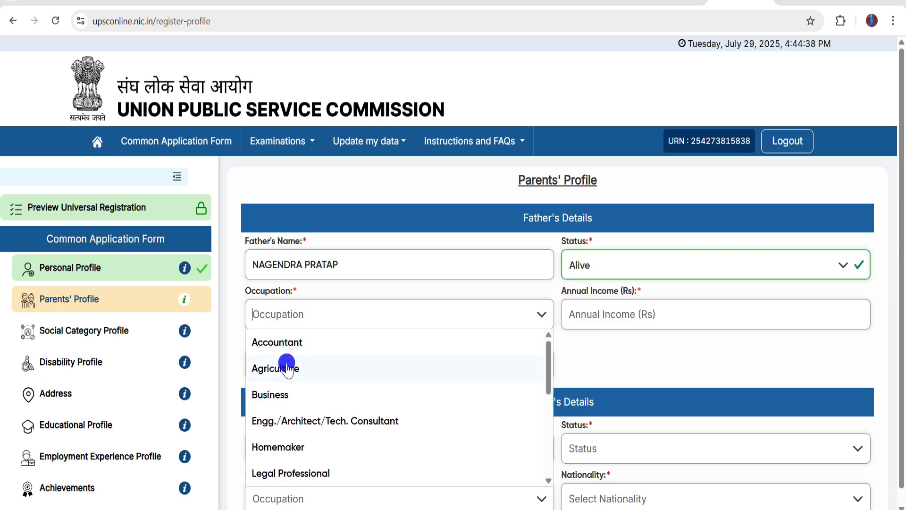
scroll(315, 449, "down", 3)
scroll(314, 439, "up", 3)
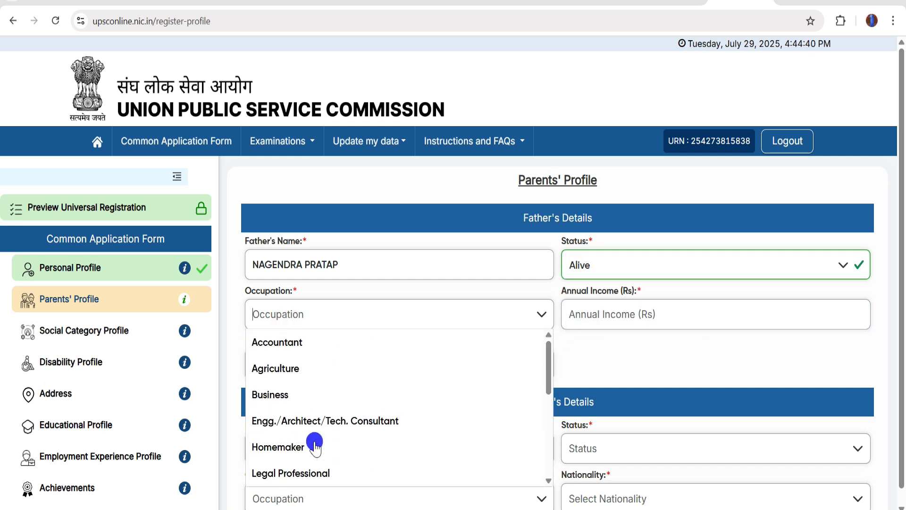
left_click(273, 369)
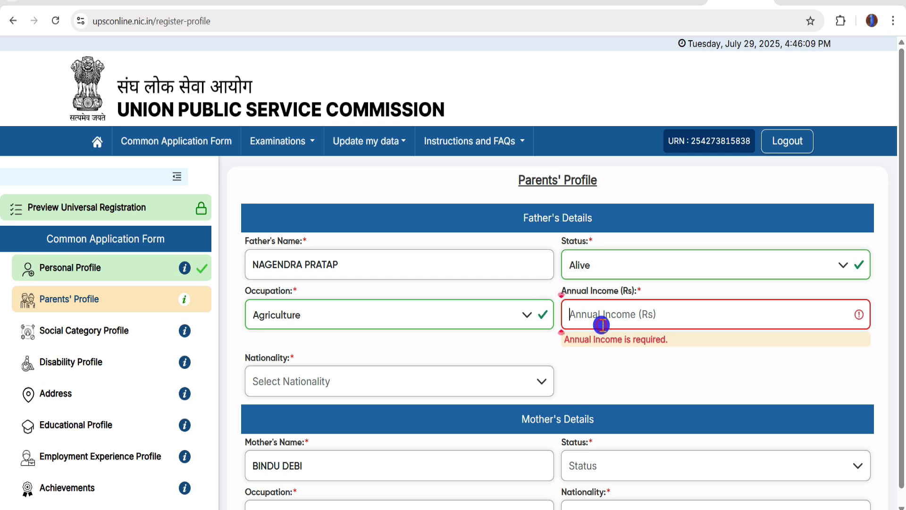
type("100000")
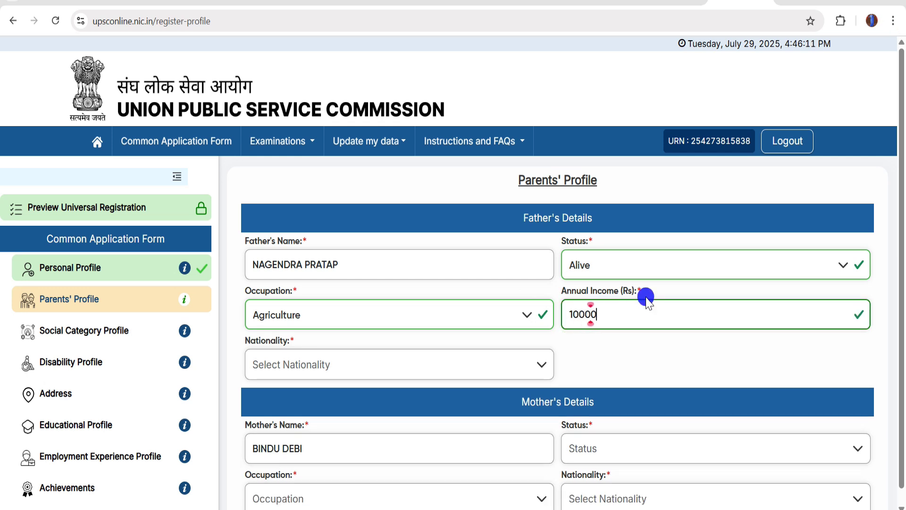
- Set the father's nationality to Citizen of India, with Uttar Pradesh as the state and Chandauli as the district of origin
left_click(287, 372)
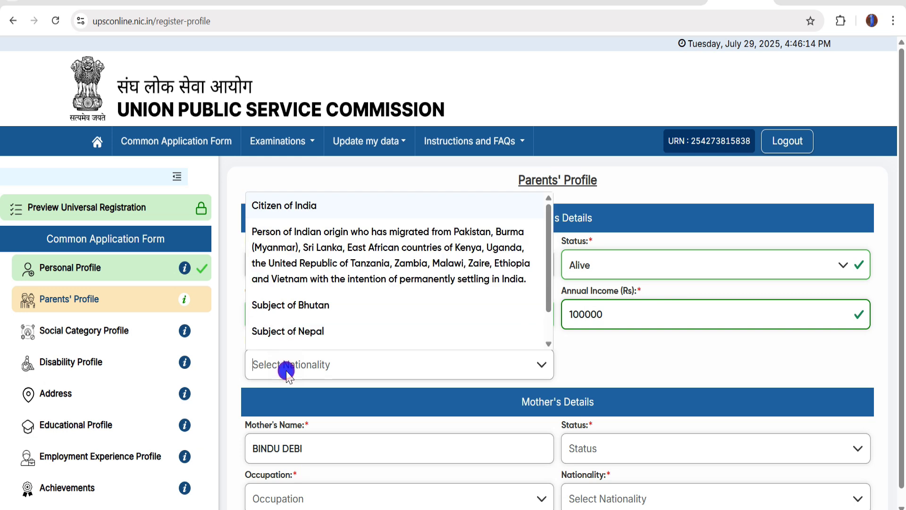
left_click(311, 207)
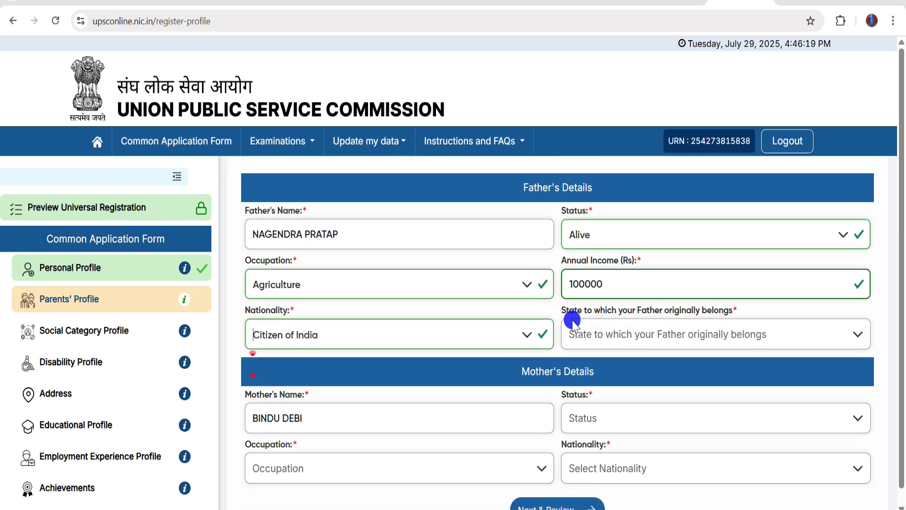
left_click(665, 339)
scroll(633, 418, "down", 8)
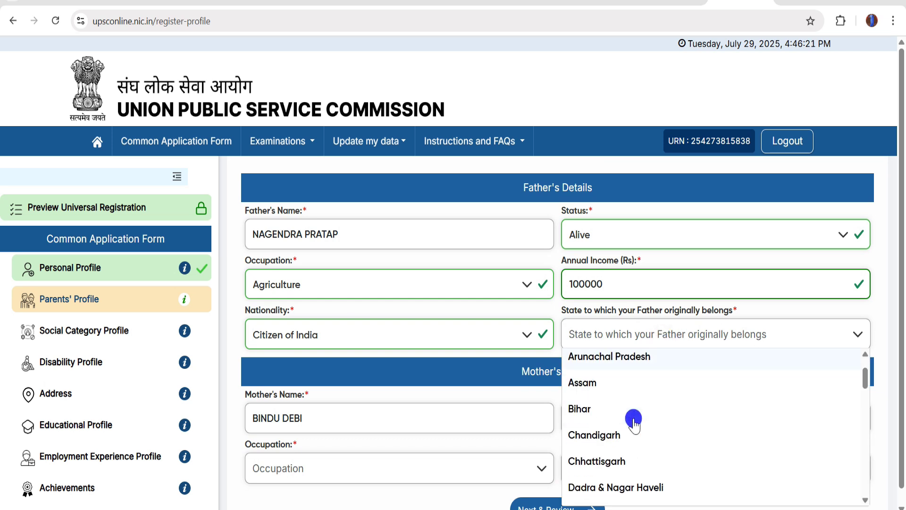
scroll(622, 424, "down", 8)
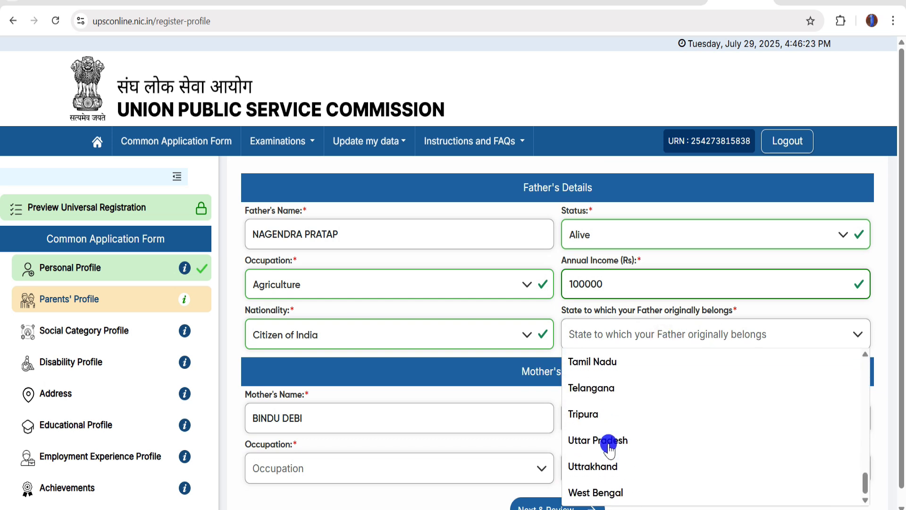
left_click(609, 444)
scroll(347, 368, "down", 1)
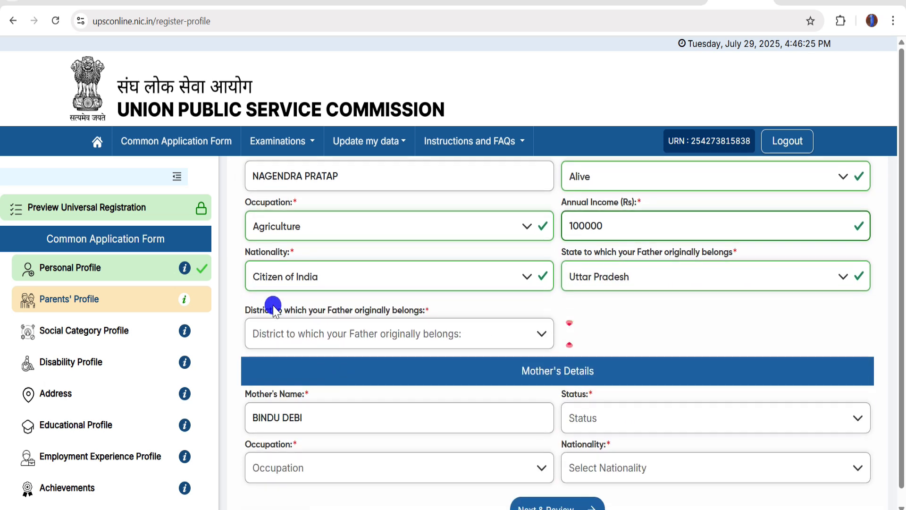
left_click(272, 335)
scroll(288, 461, "down", 10)
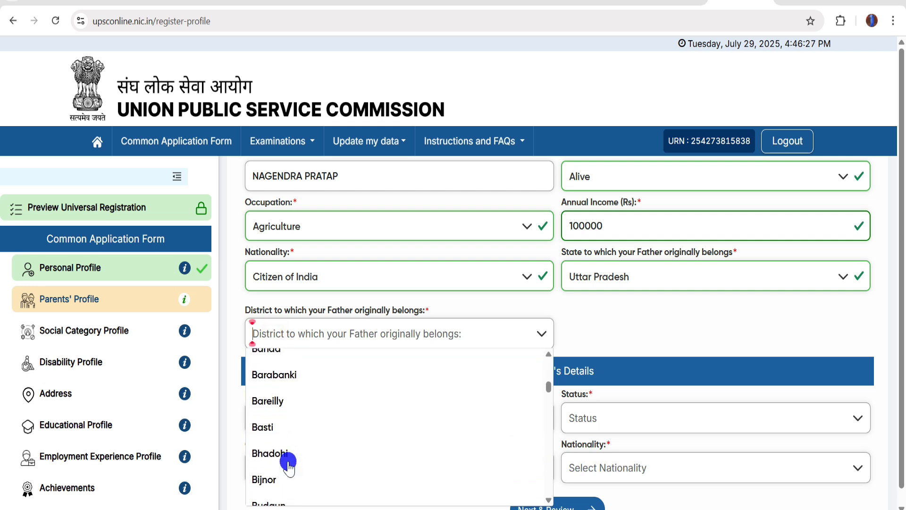
left_click(280, 361)
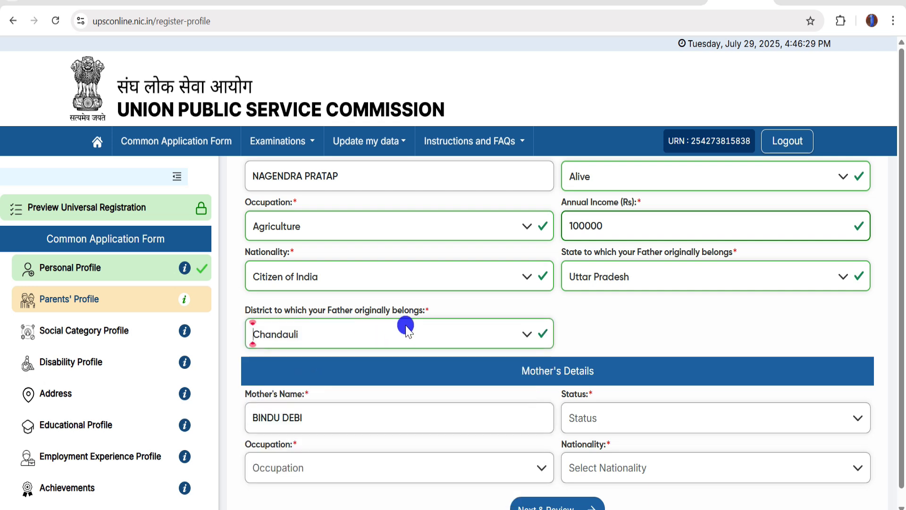
- Fill in the mother's details with status Alive, occupation Homemaker and an annual income of 0
scroll(434, 349, "down", 1)
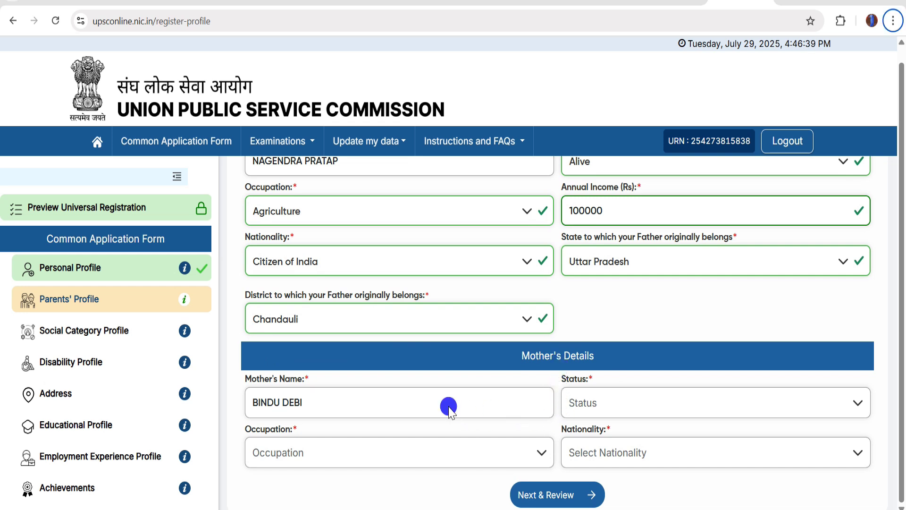
key("alt")
left_click(583, 405)
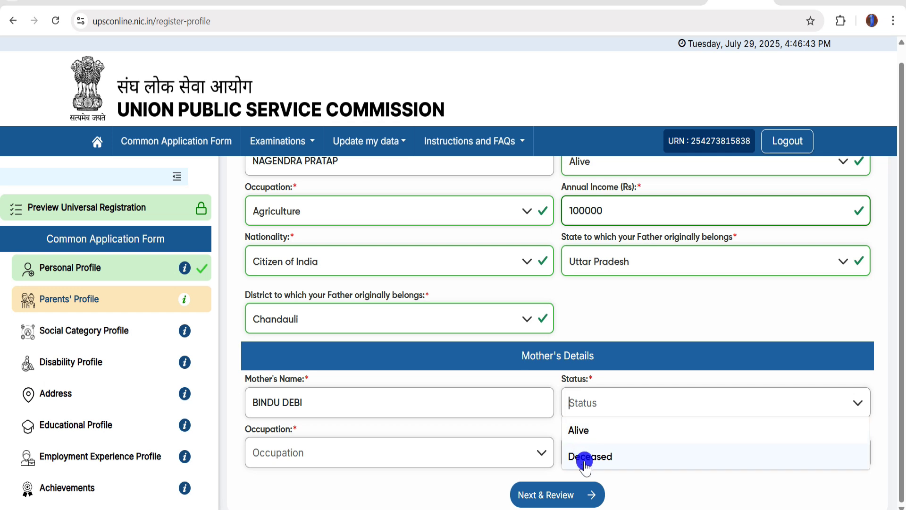
left_click(584, 431)
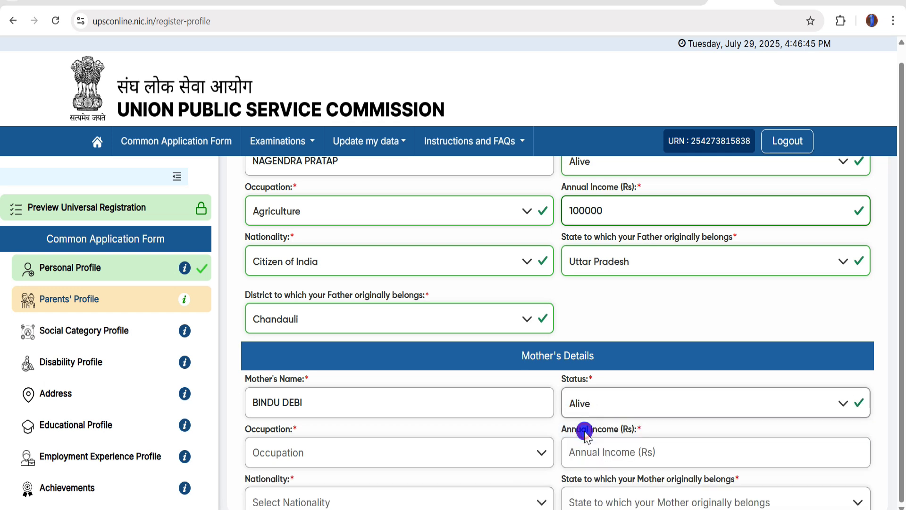
scroll(481, 401, "down", 1)
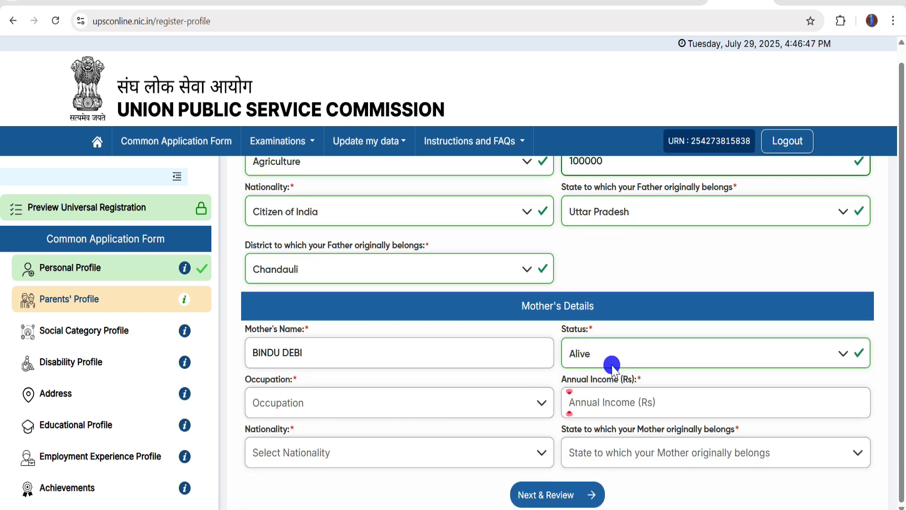
left_click(293, 403)
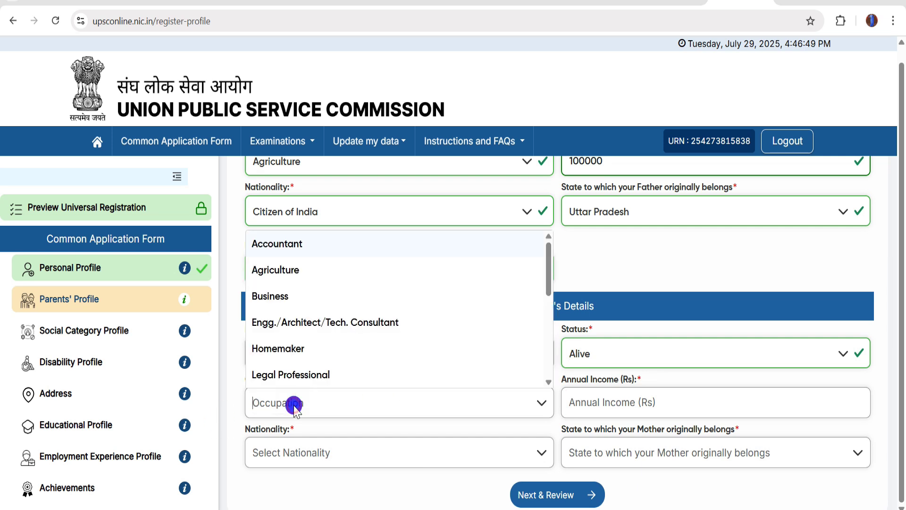
left_click(275, 346)
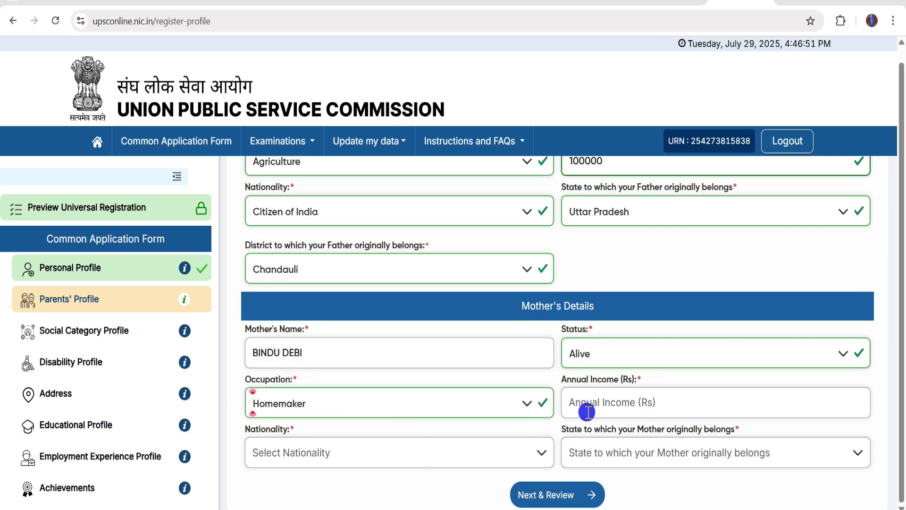
type("0")
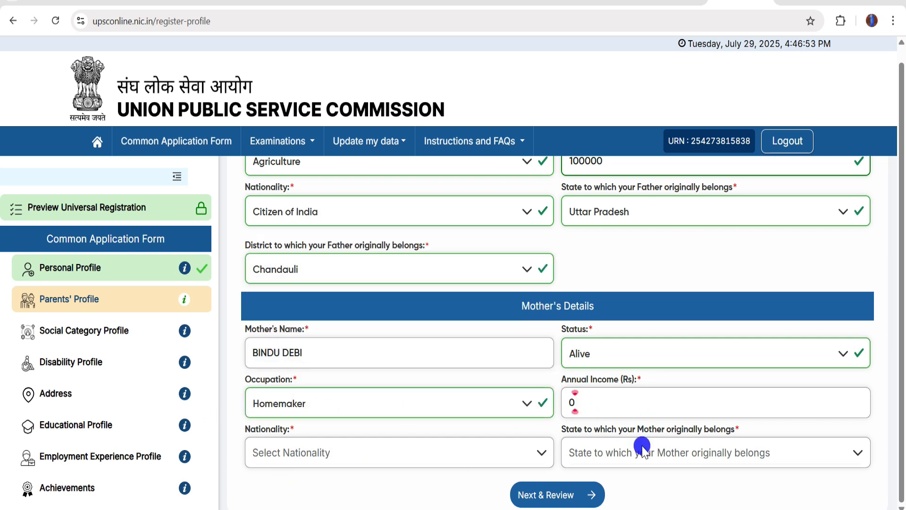
- Set the mother's nationality to Citizen of India, with Uttar Pradesh as the state and Chandauli as the district of origin
left_click(317, 453)
left_click(293, 302)
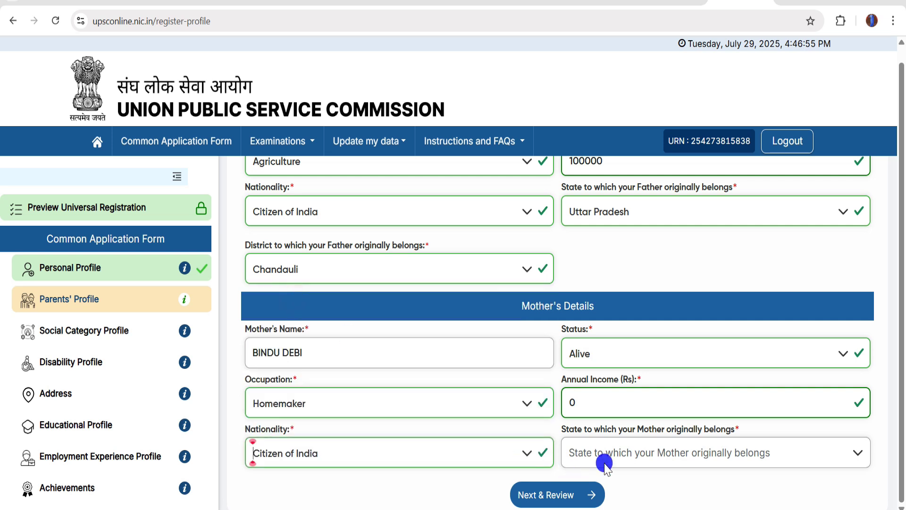
left_click(606, 451)
scroll(607, 377, "down", 15)
left_click(606, 377)
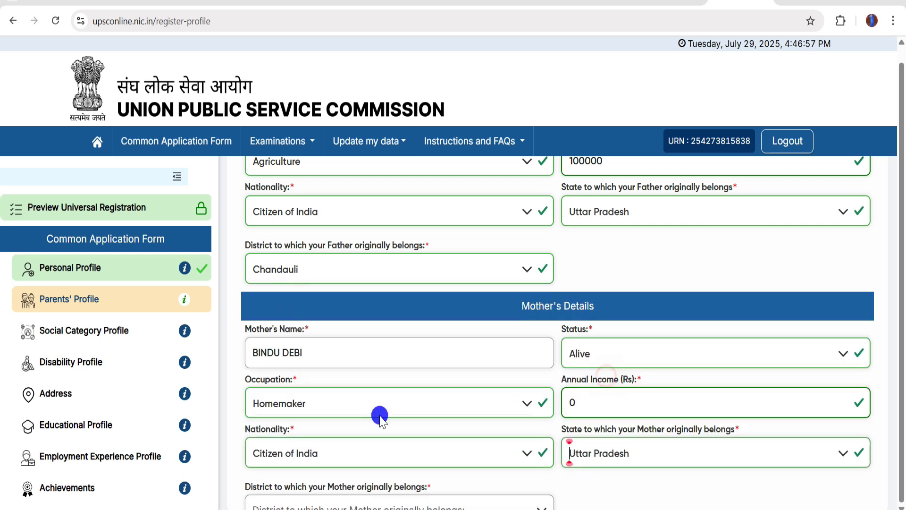
scroll(349, 420, "down", 1)
left_click(322, 457)
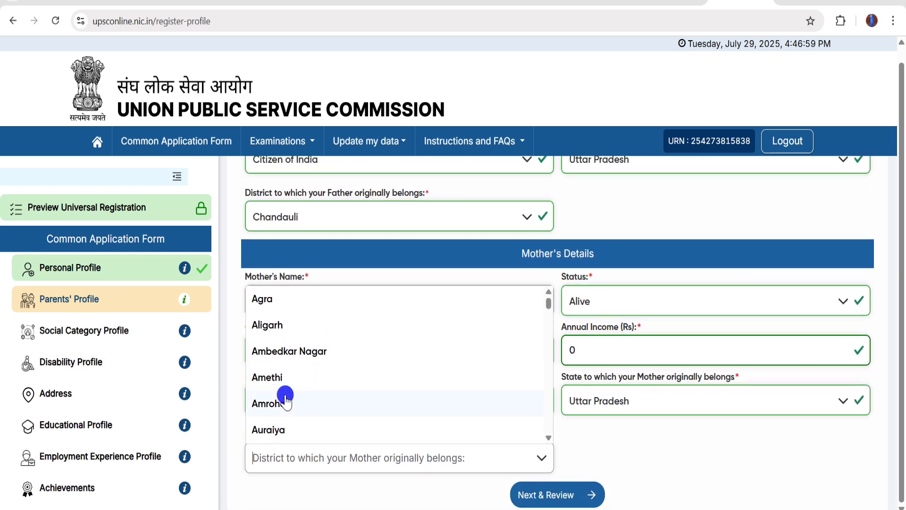
scroll(283, 396, "down", 8)
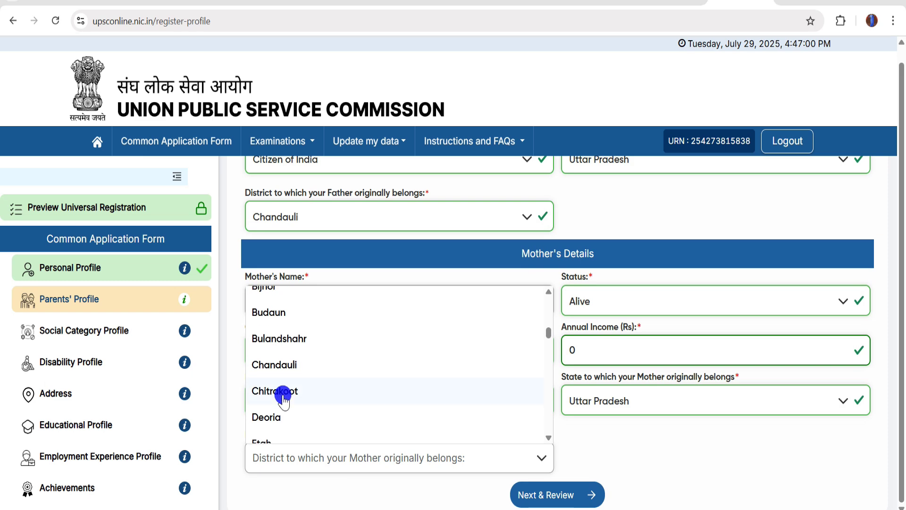
left_click(283, 366)
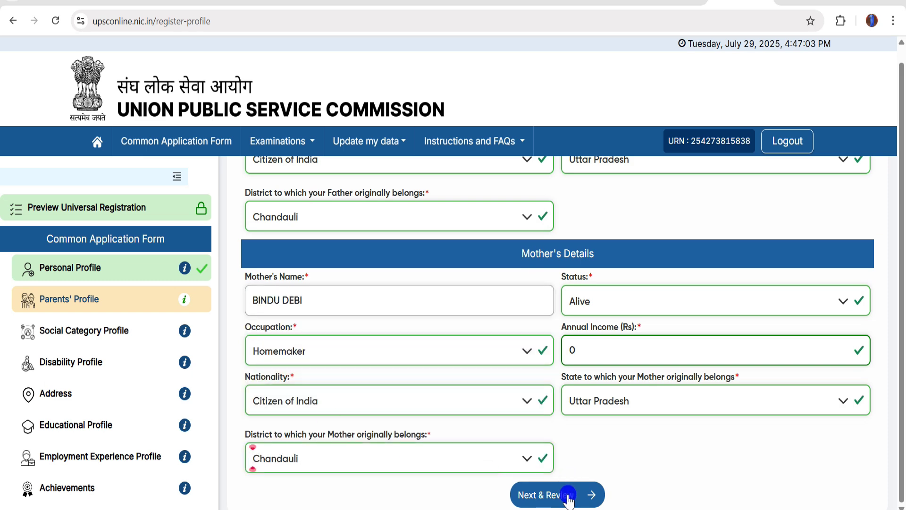
- Review the Parents' Profile details, submit them with confirmation and dismiss the resulting message
left_click(569, 495)
scroll(590, 382, "up", 4)
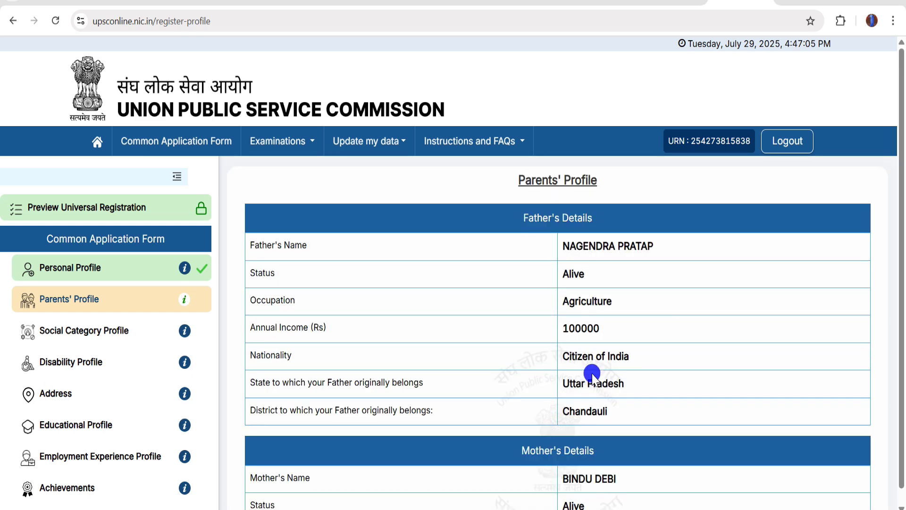
scroll(580, 285, "down", 4)
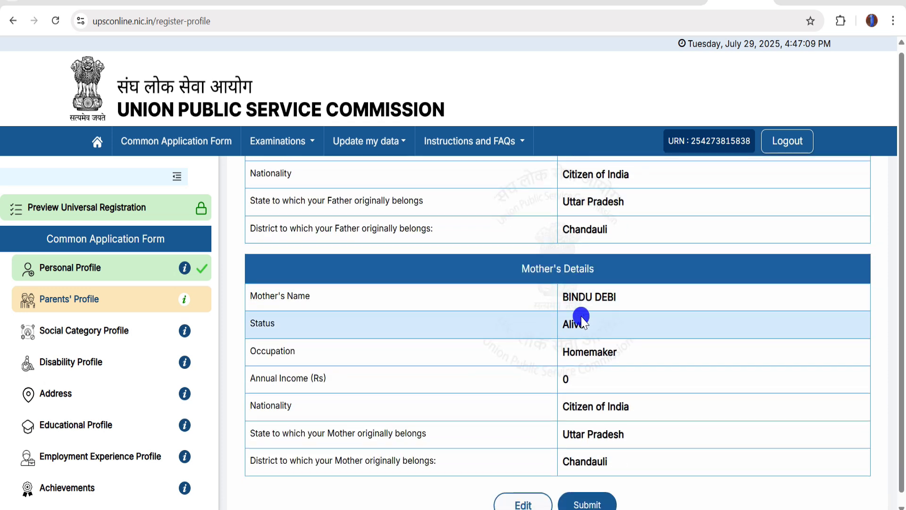
scroll(579, 325, "down", 1)
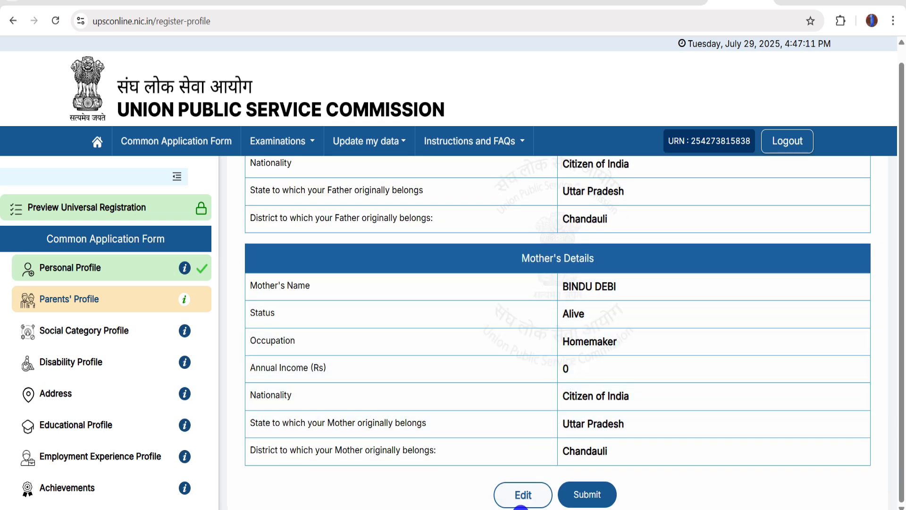
left_click(584, 496)
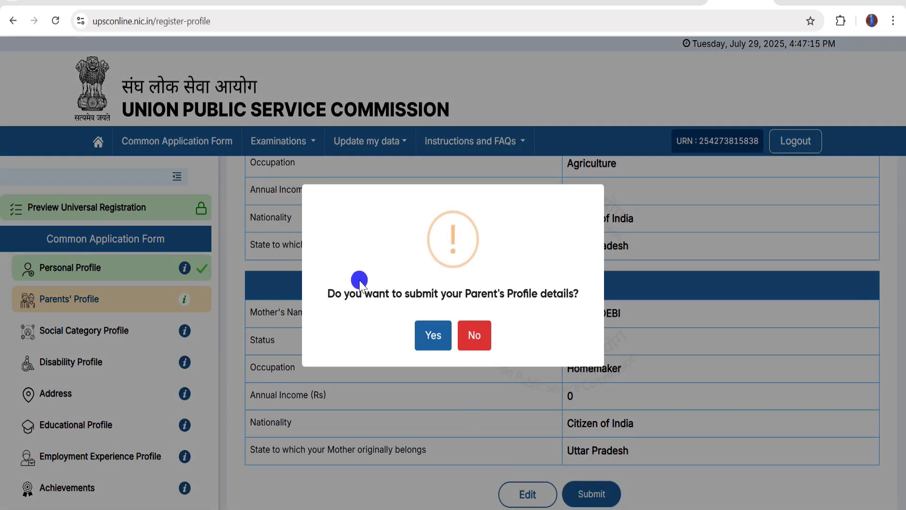
left_click(433, 339)
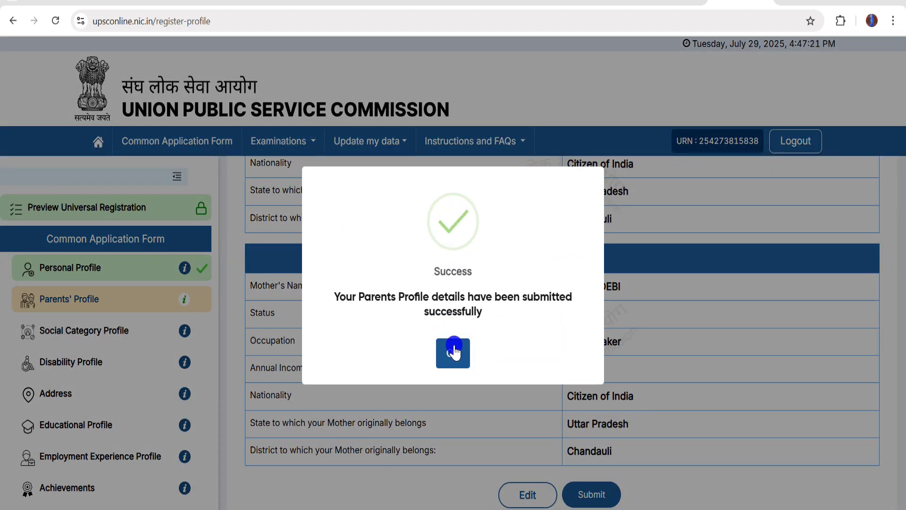
left_click(453, 350)
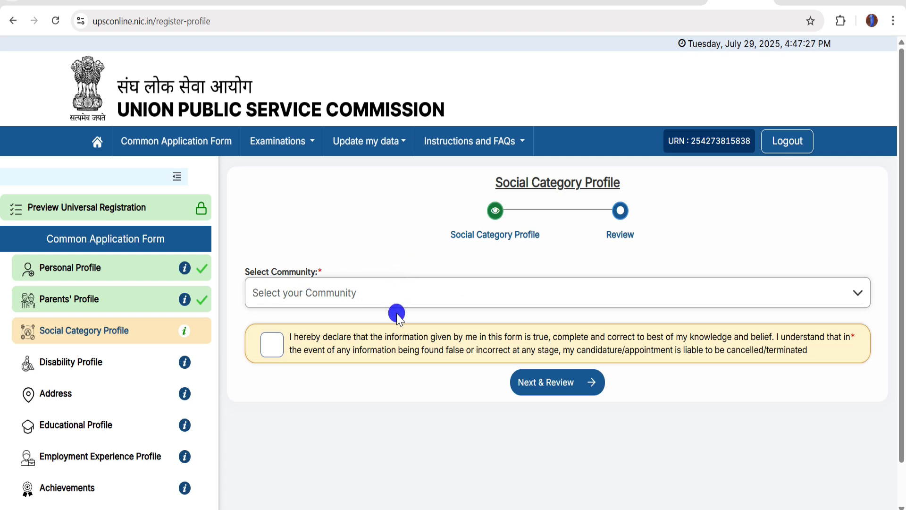
- Choose ST as the community in the Social Category Profile and go to the caste certificate fields
left_click(396, 296)
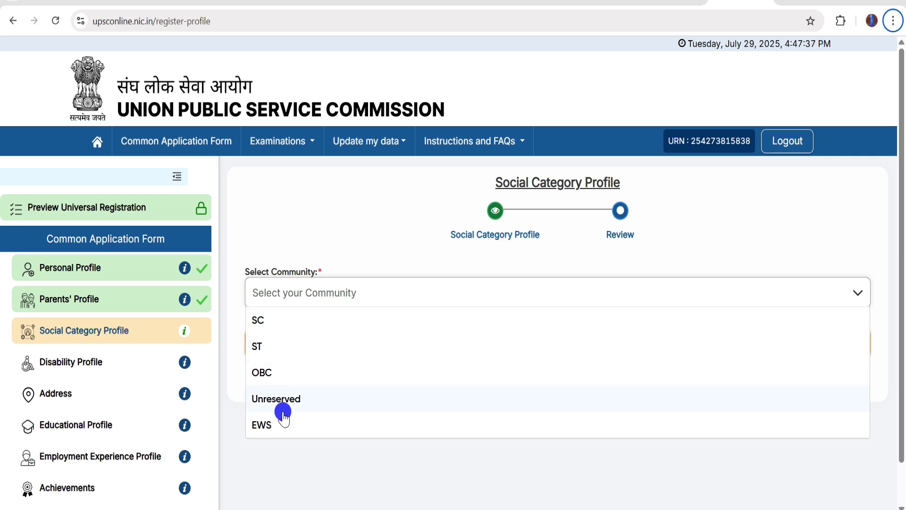
left_click(269, 344)
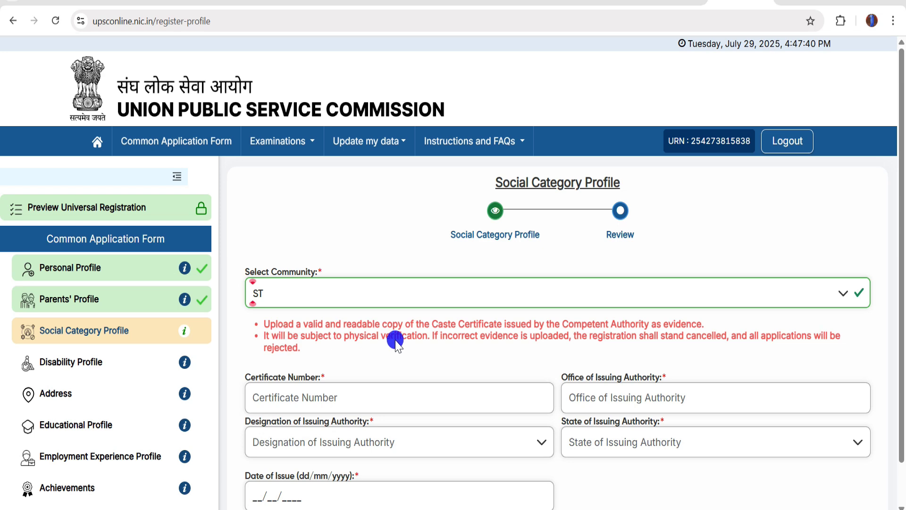
scroll(401, 335, "down", 3)
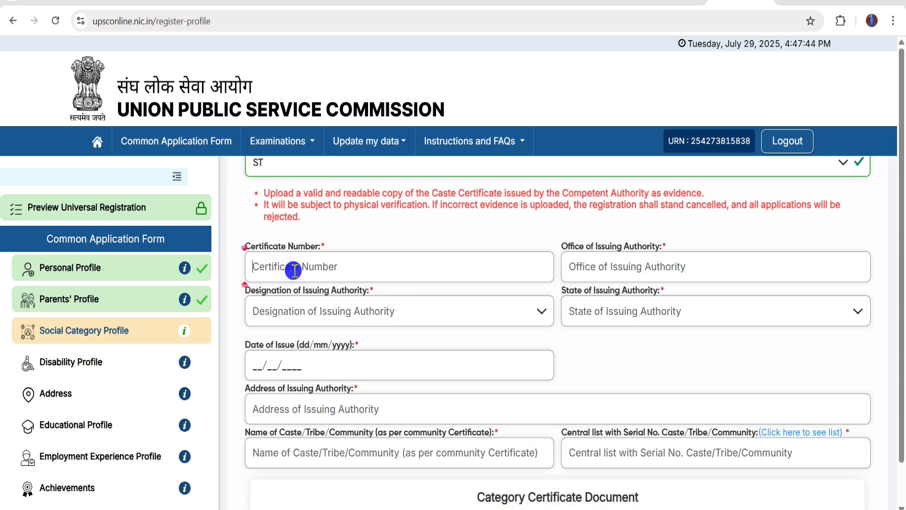
- Go through the caste certificate's number and issuing office fields and try choosing Uttar Pradesh as the issuing authority's state
left_click(615, 272)
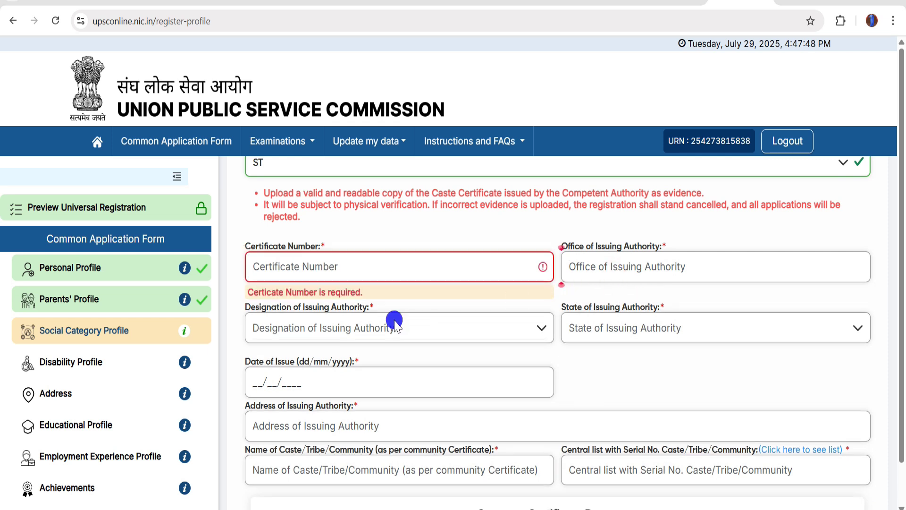
left_click(390, 260)
left_click(650, 272)
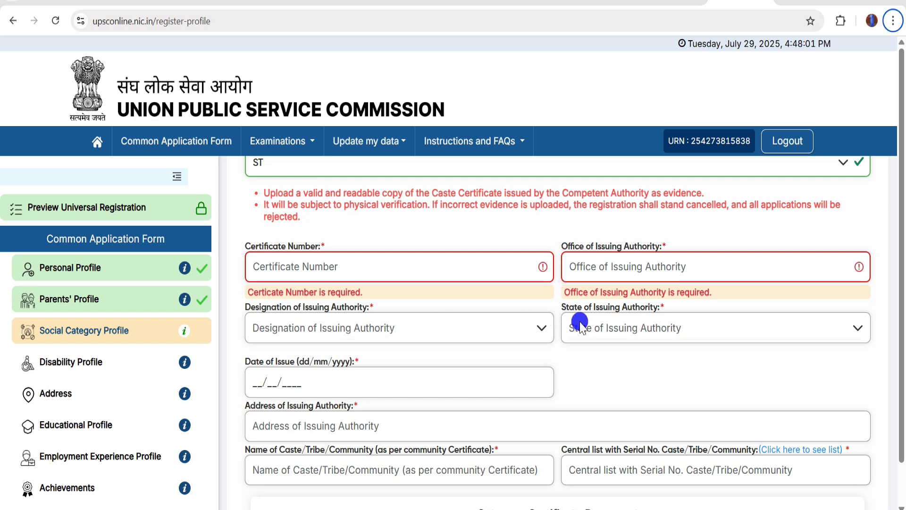
left_click(639, 331)
scroll(629, 434, "down", 12)
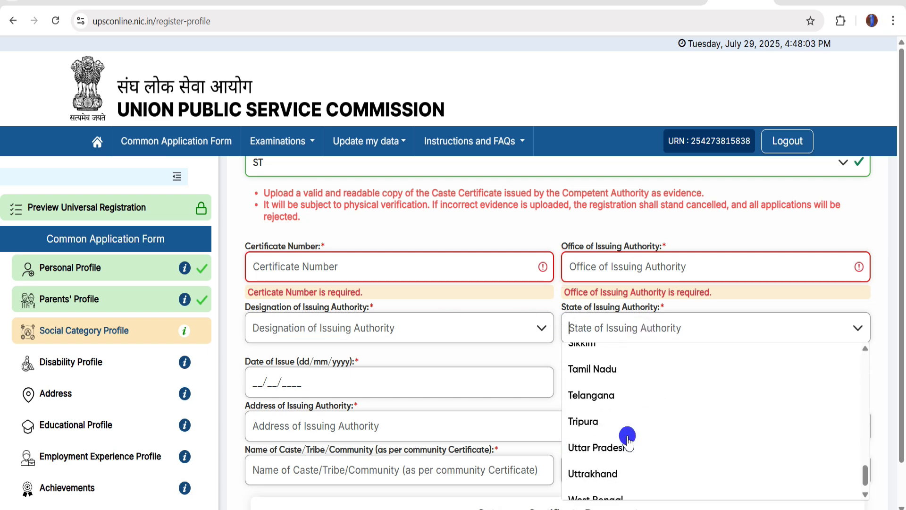
left_click(628, 441)
- Check the remaining caste certificate fields, document upload rules and declaration, and proceed to the review of the Social Category Profile
scroll(271, 368, "down", 1)
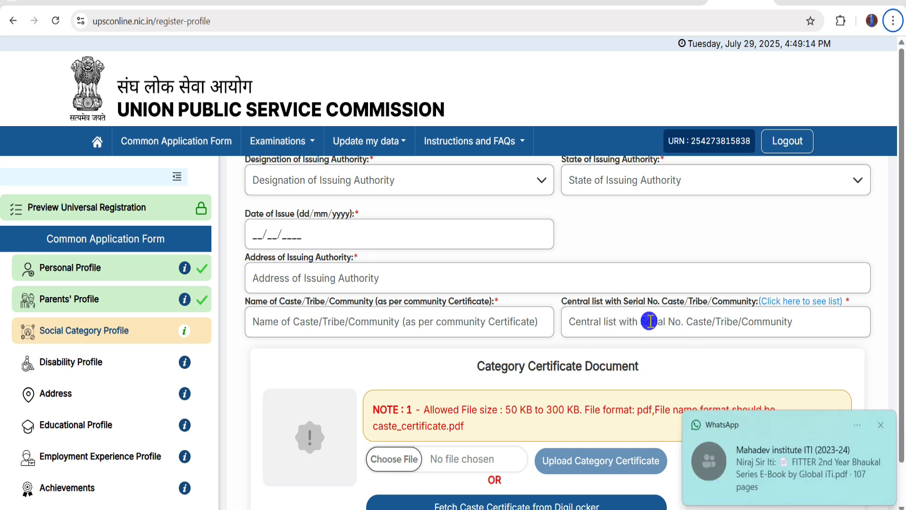
scroll(429, 344, "down", 2)
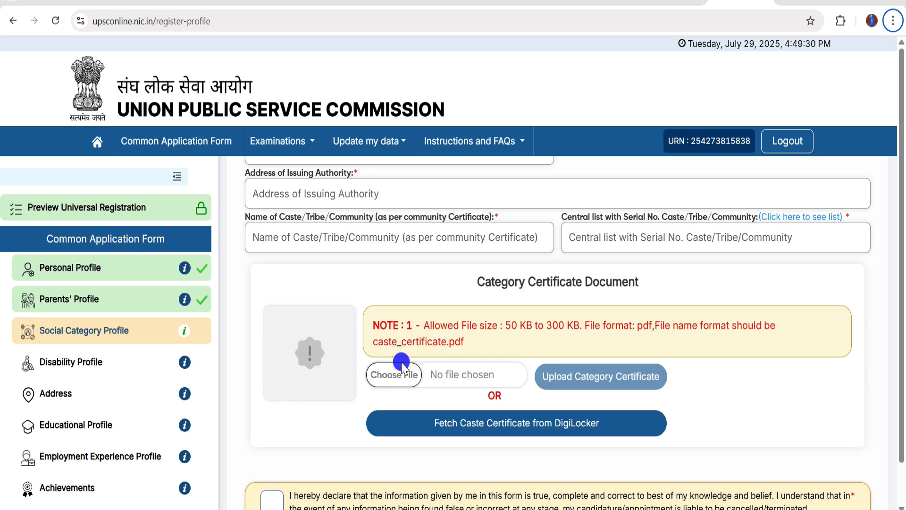
scroll(382, 377, "down", 1)
scroll(297, 439, "down", 2)
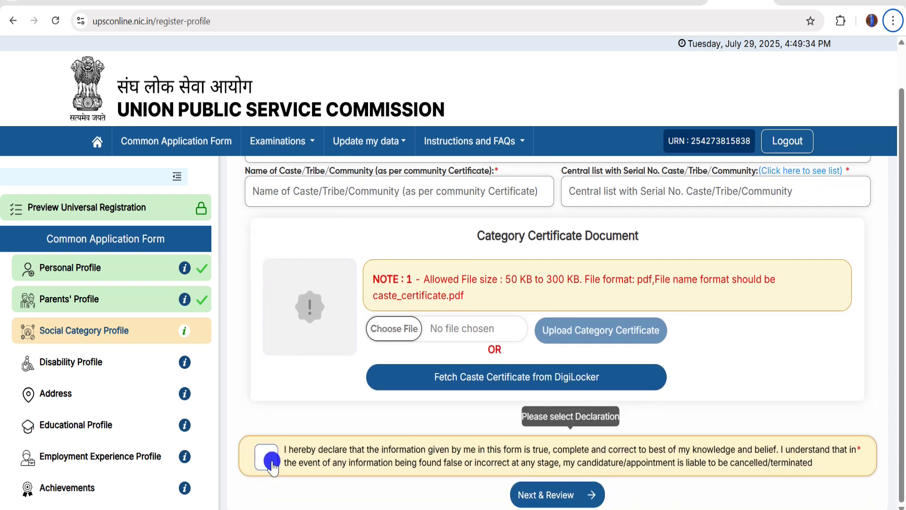
left_click(536, 495)
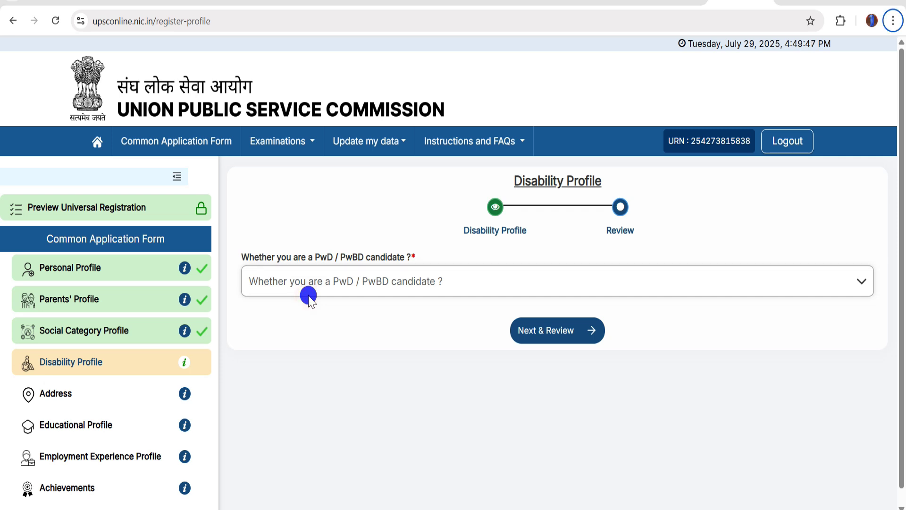
- Answer No to being a PwD / PwBD candidate, accept the disability declaration and proceed to the review
left_click(371, 285)
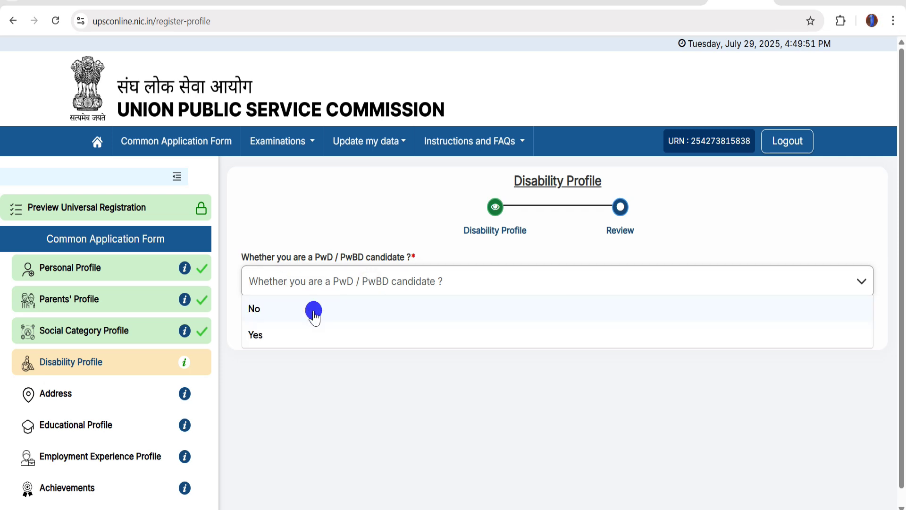
left_click(262, 310)
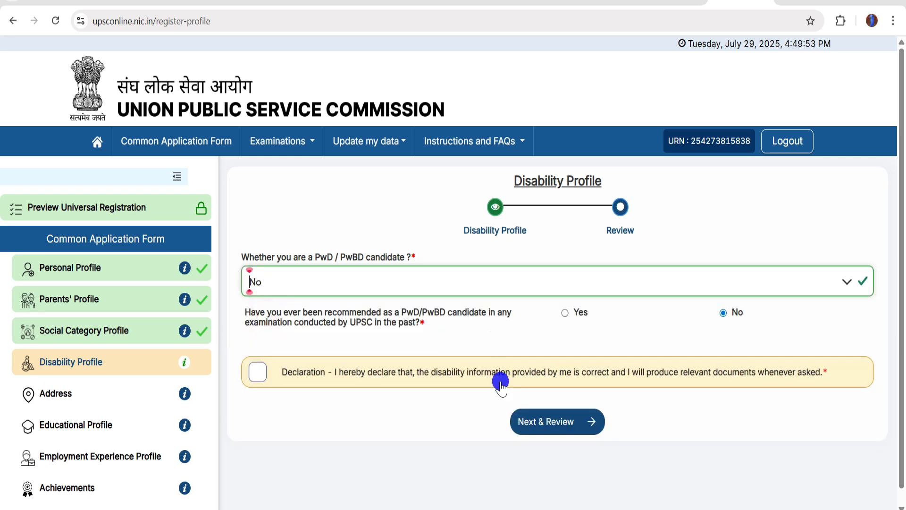
left_click(248, 371)
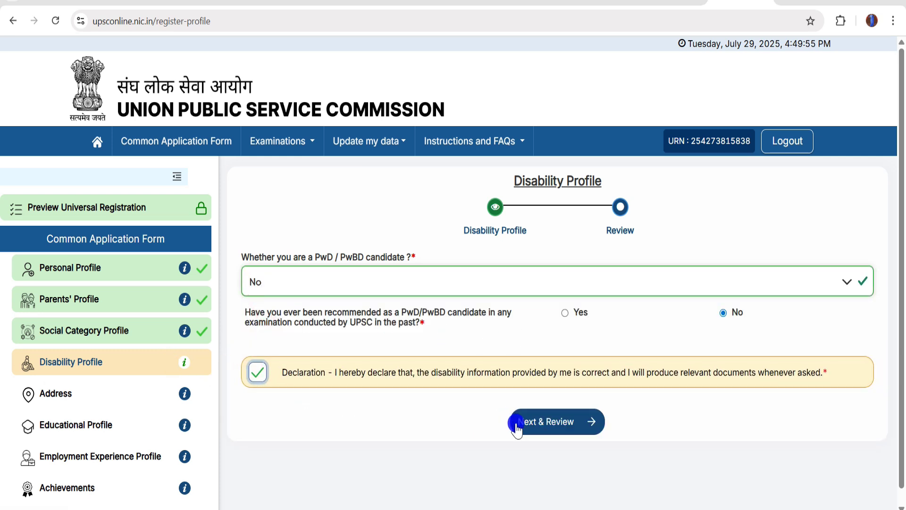
left_click(546, 427)
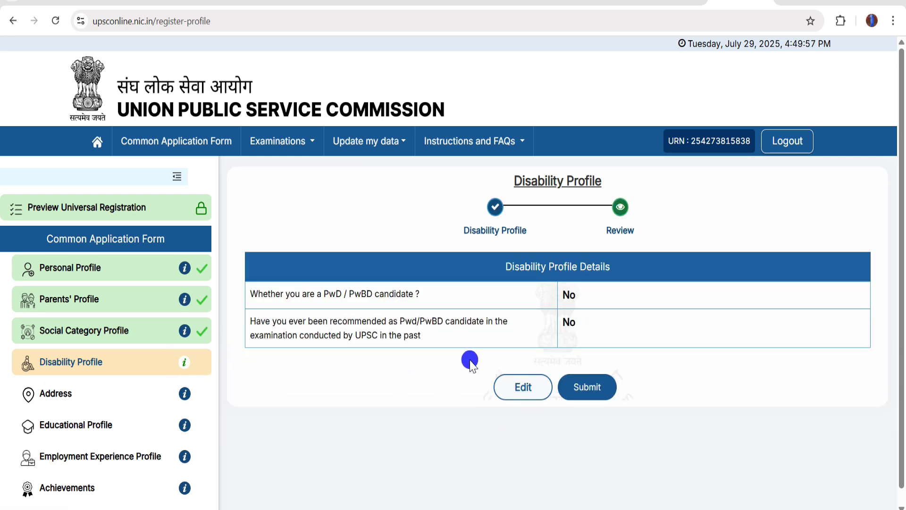
- Submit the Disability Profile details, confirm the submission and dismiss the resulting message
left_click(575, 385)
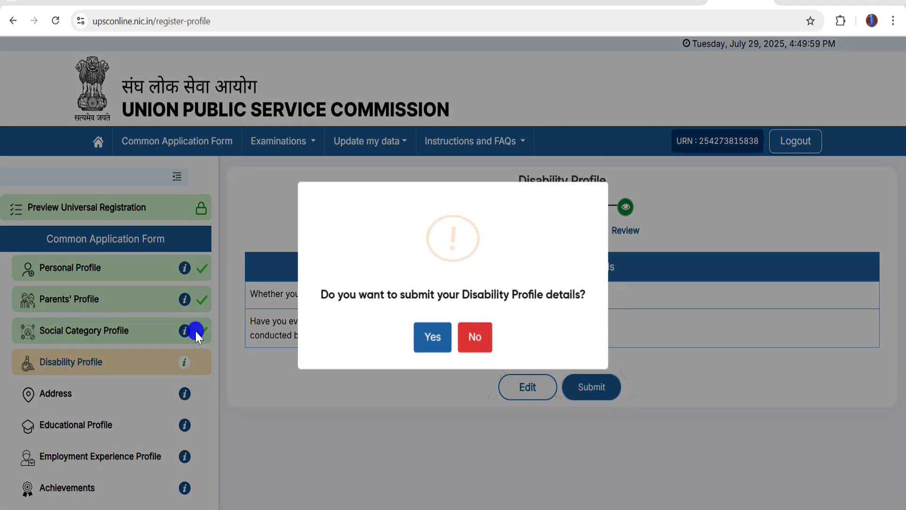
left_click(426, 343)
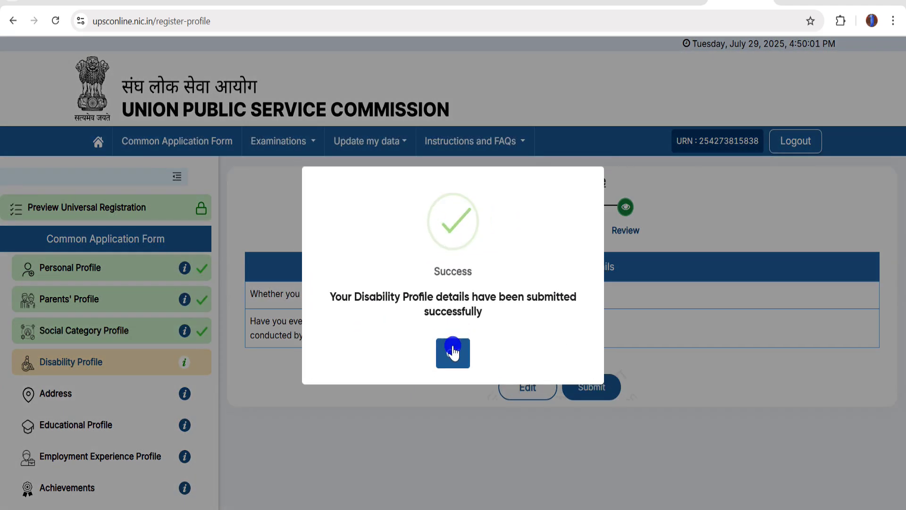
left_click(453, 351)
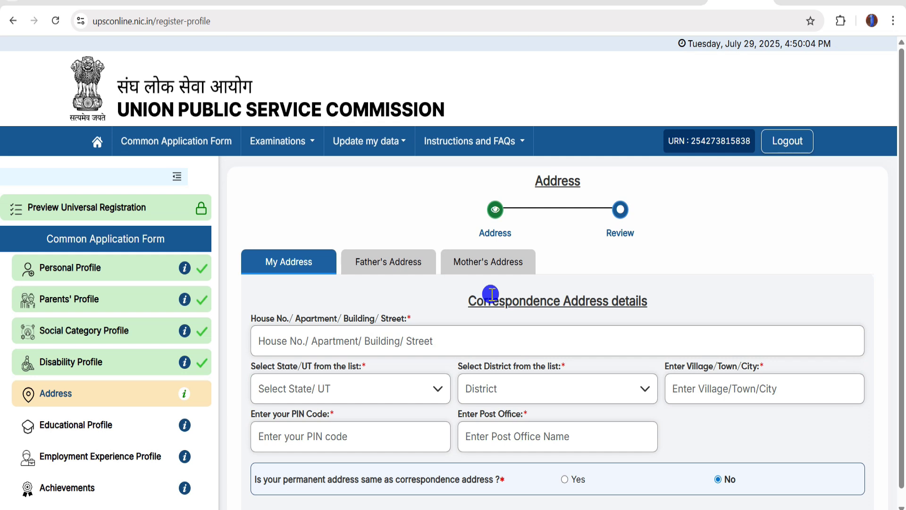
- Enter the house number of the correspondence address and choose Uttar Pradesh as the state and Chandauli as the district
scroll(490, 293, "down", 1)
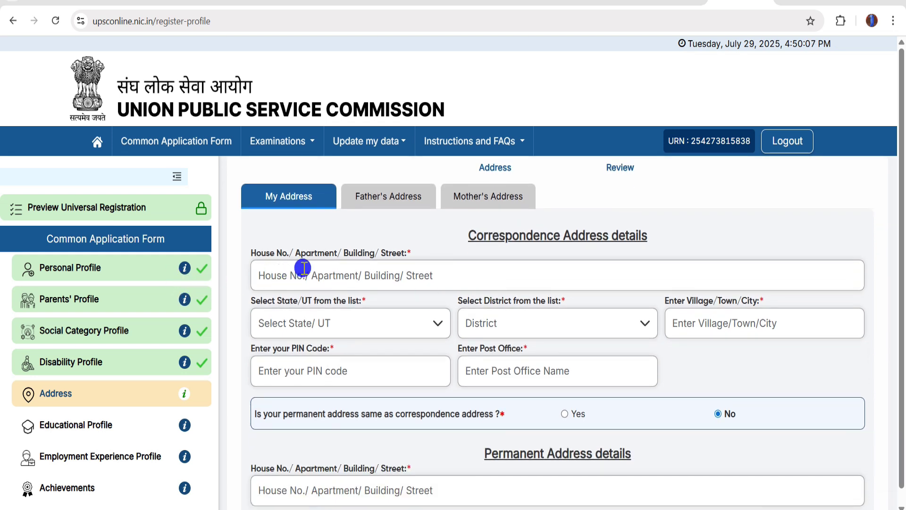
left_click(280, 273)
type("10")
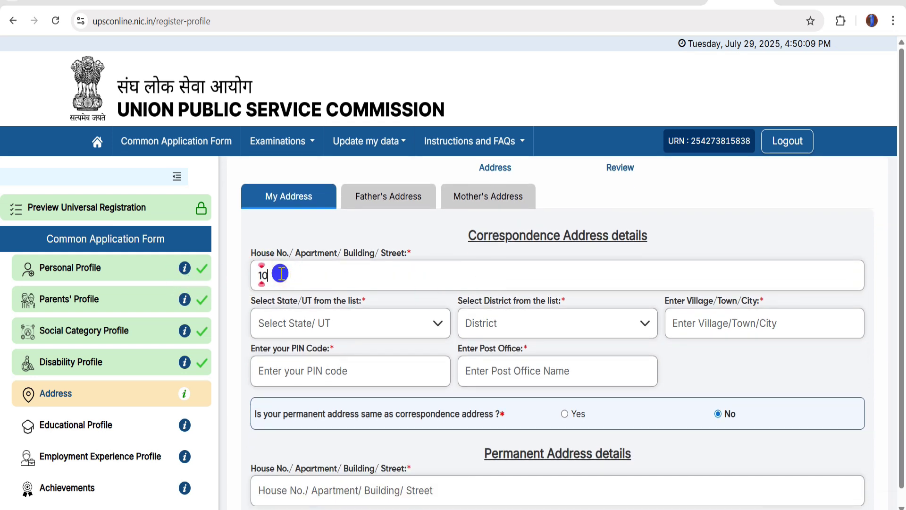
type("11")
left_click(313, 328)
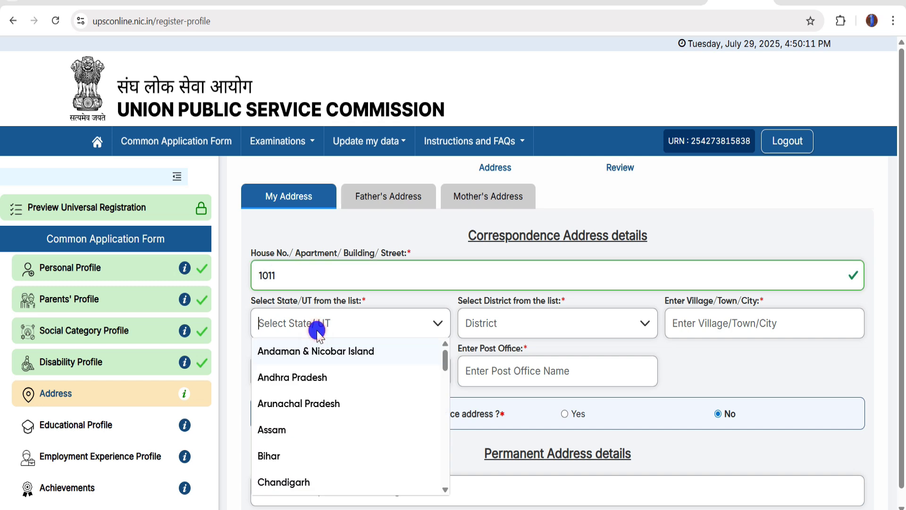
scroll(315, 424, "down", 8)
scroll(315, 424, "down", 1)
left_click(313, 428)
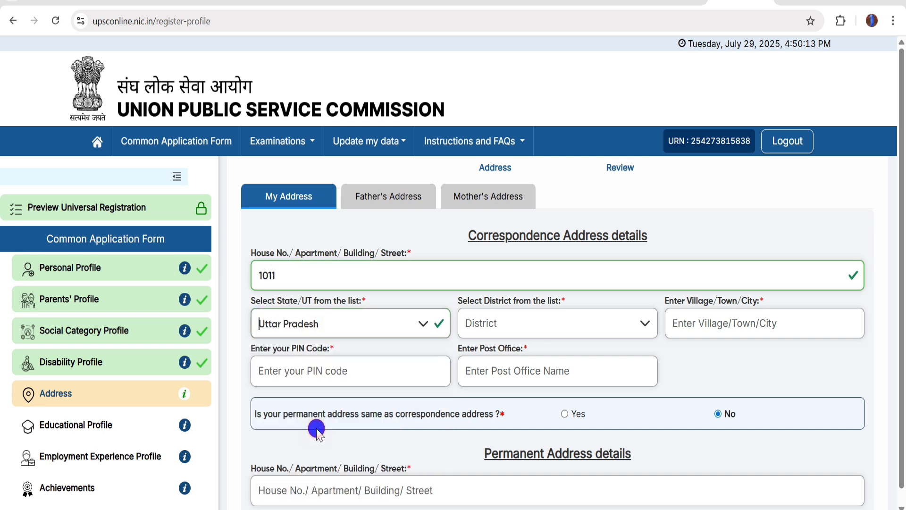
left_click(511, 330)
scroll(495, 405, "down", 8)
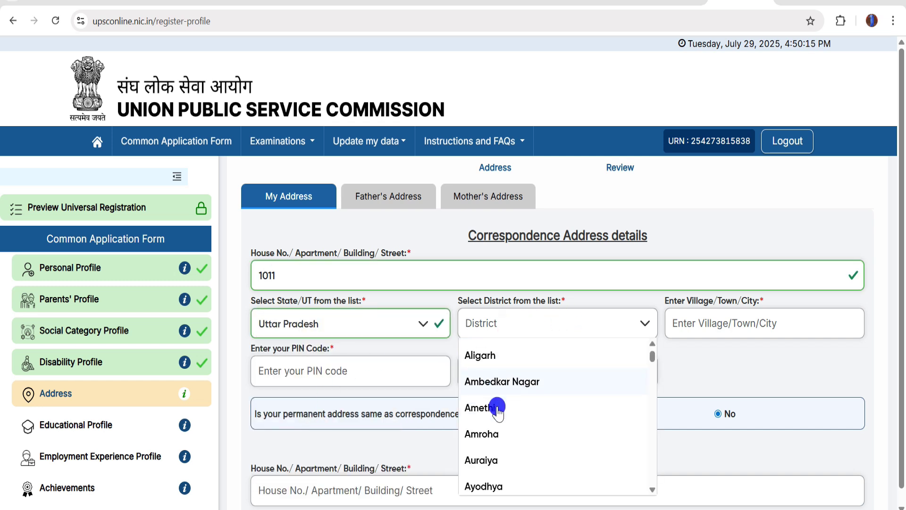
left_click(490, 482)
- Go through the village, PIN code and post office fields of the correspondence address
left_click(706, 315)
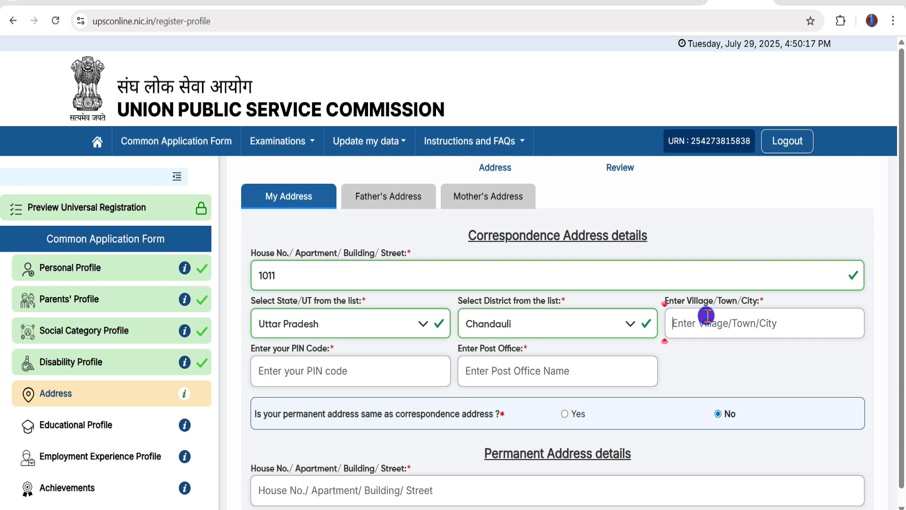
left_click(308, 368)
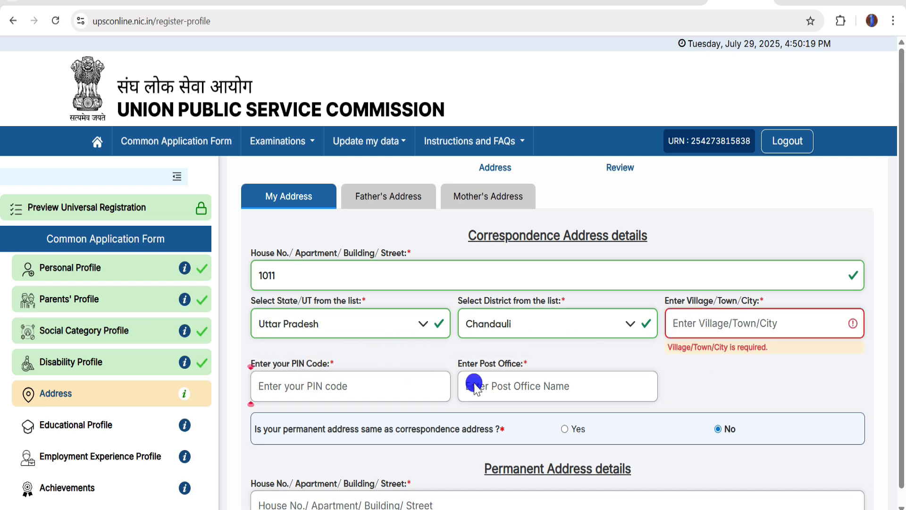
left_click(499, 386)
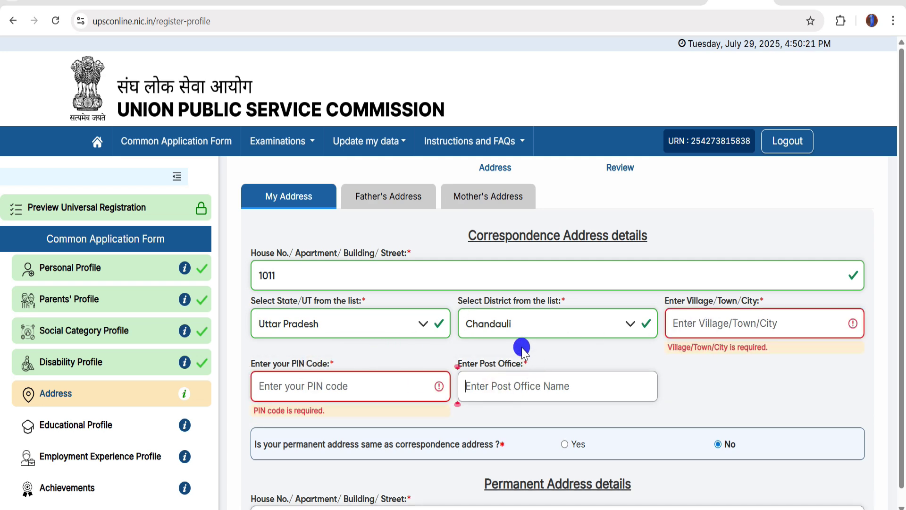
- Mark the permanent address as the same as the correspondence address and continue to the father's address
scroll(522, 349, "down", 3)
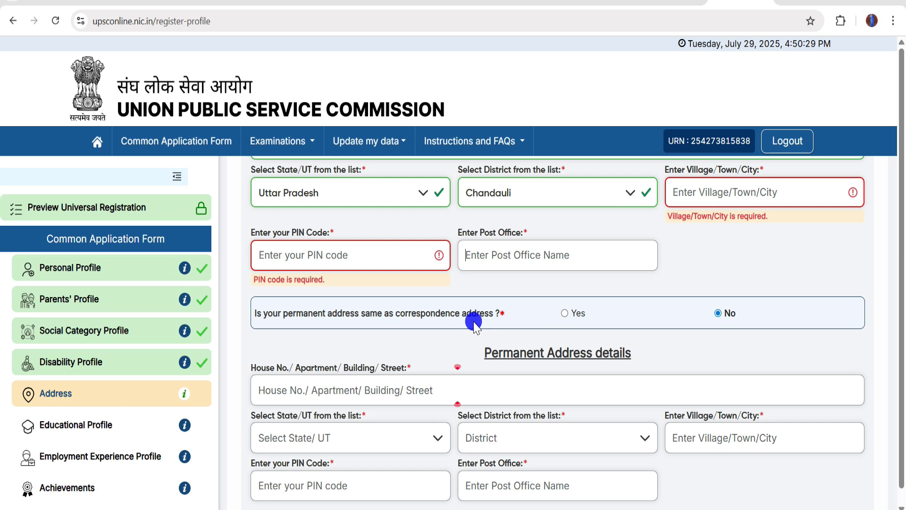
left_click(565, 313)
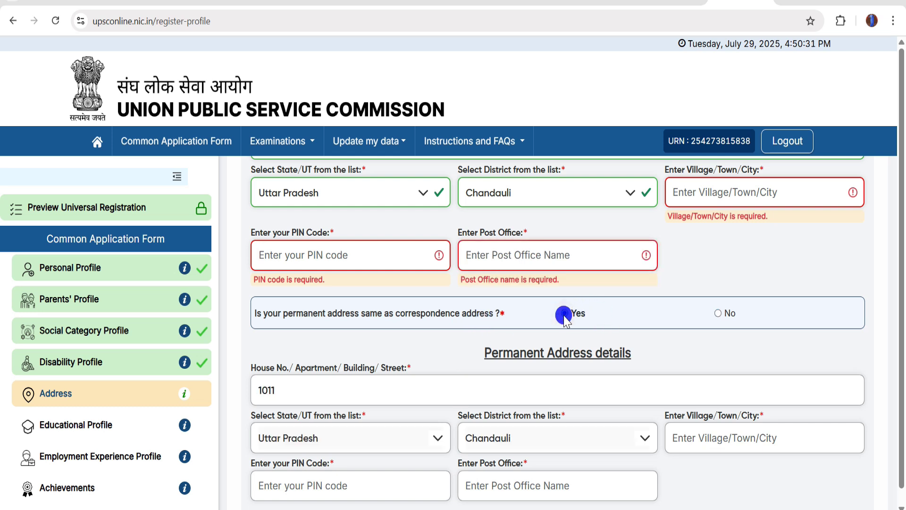
left_click(718, 313)
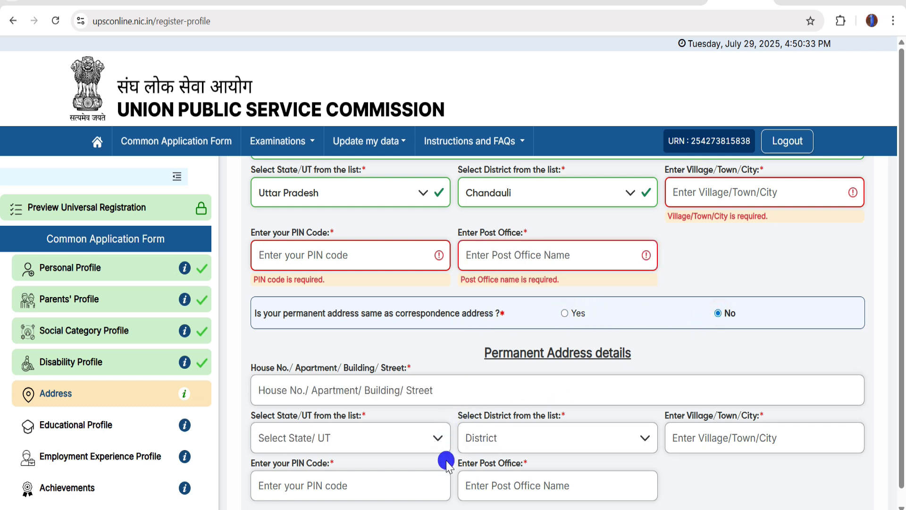
left_click(564, 313)
scroll(471, 359, "down", 1)
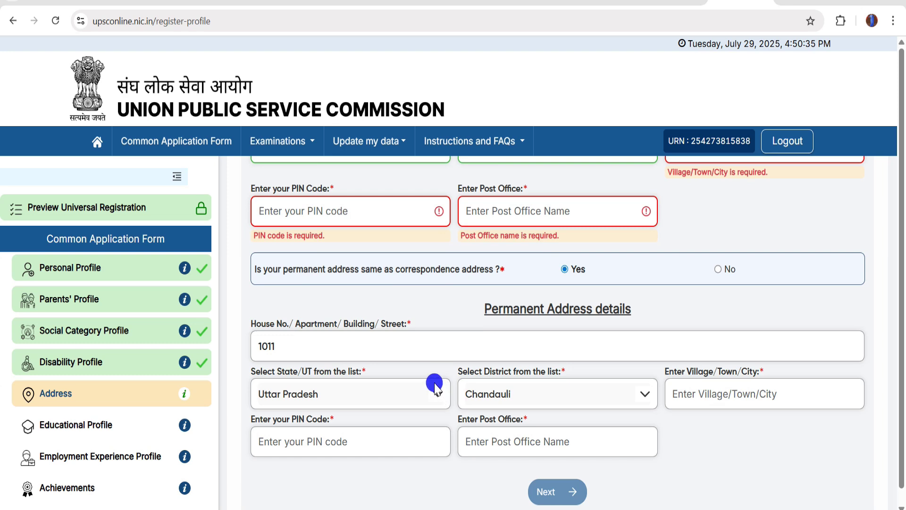
left_click(559, 477)
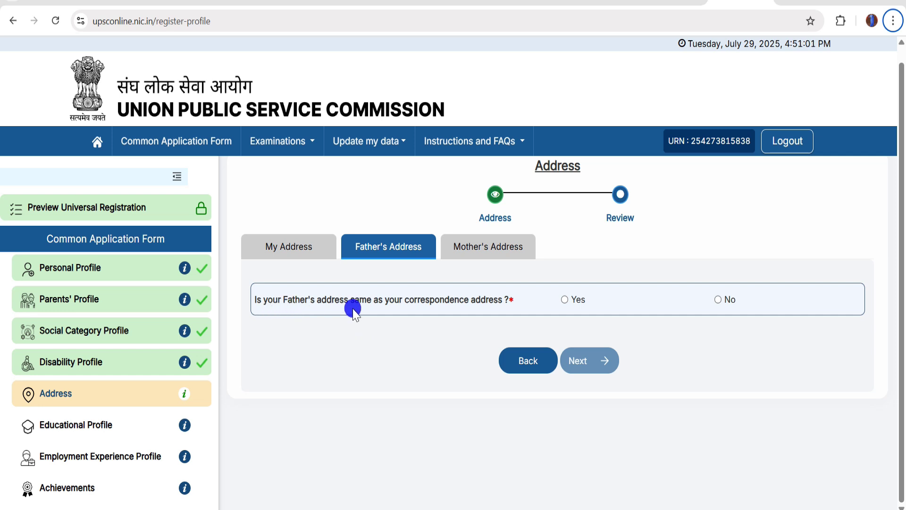
- Mark the father's address as matching the correspondence address and the mother's as matching the father's, and proceed to the review
left_click(565, 300)
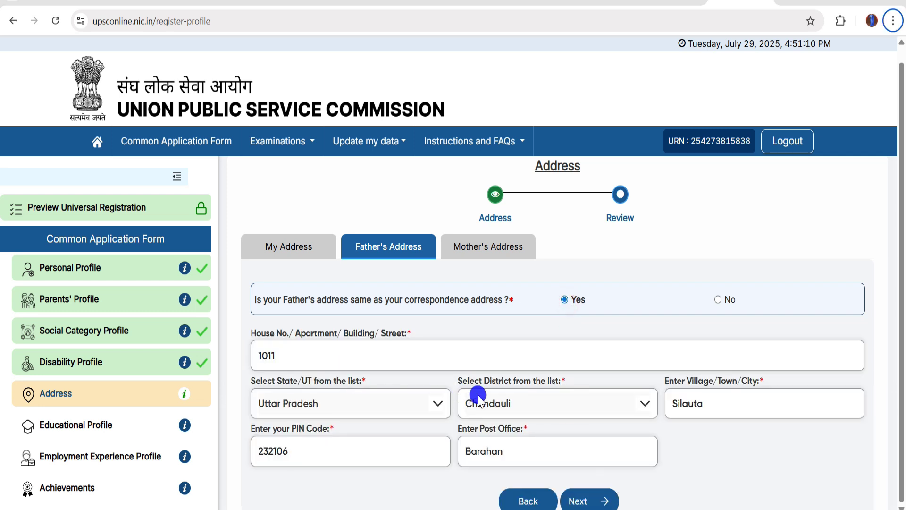
scroll(477, 396, "down", 1)
left_click(599, 478)
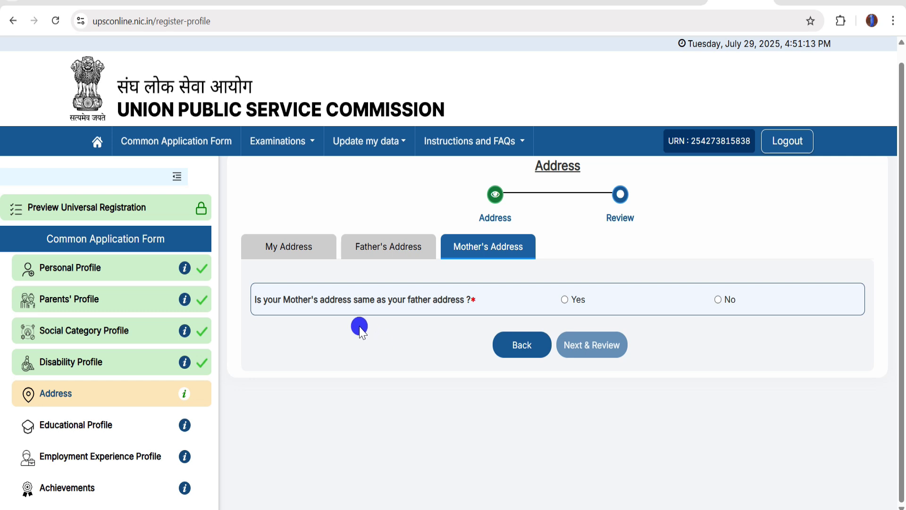
left_click(564, 299)
left_click(581, 486)
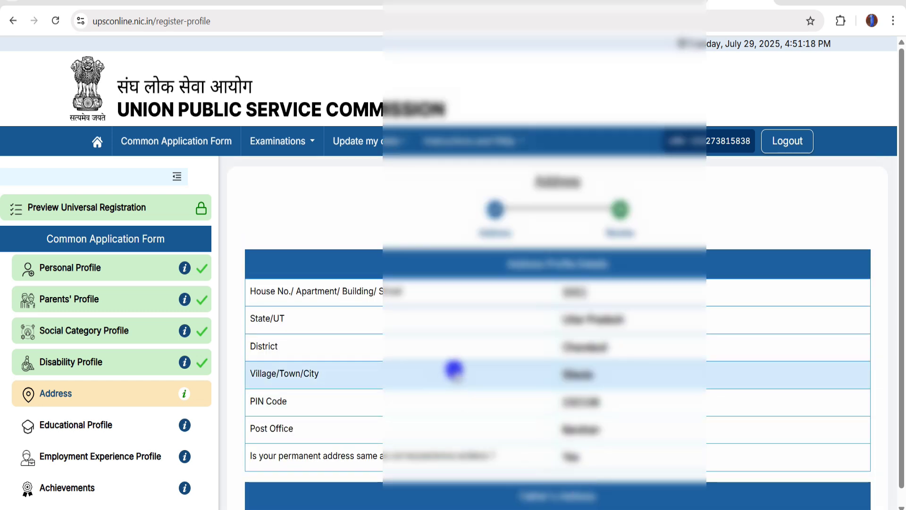
- Review the applicant's, father's and mother's address details, submit them and go to the Educational Profile
scroll(454, 369, "down", 10)
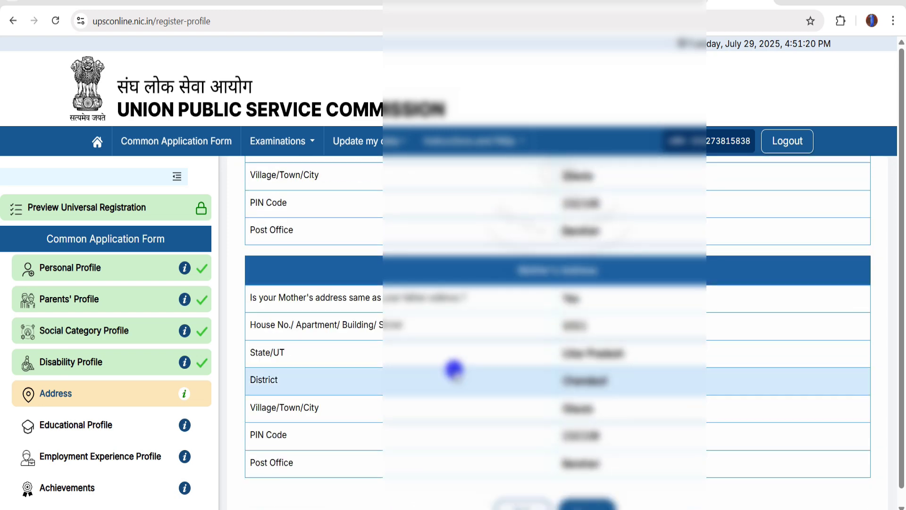
scroll(453, 369, "up", 8)
scroll(454, 369, "down", 8)
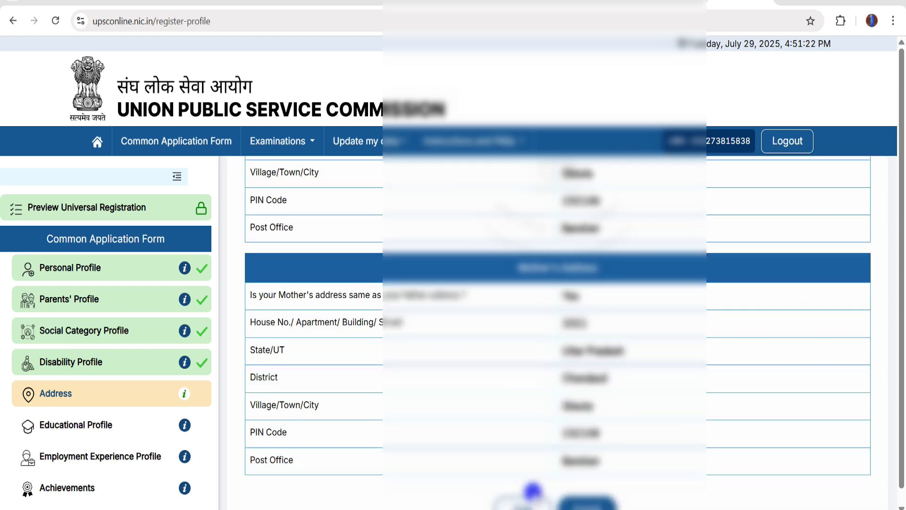
scroll(533, 483, "down", 1)
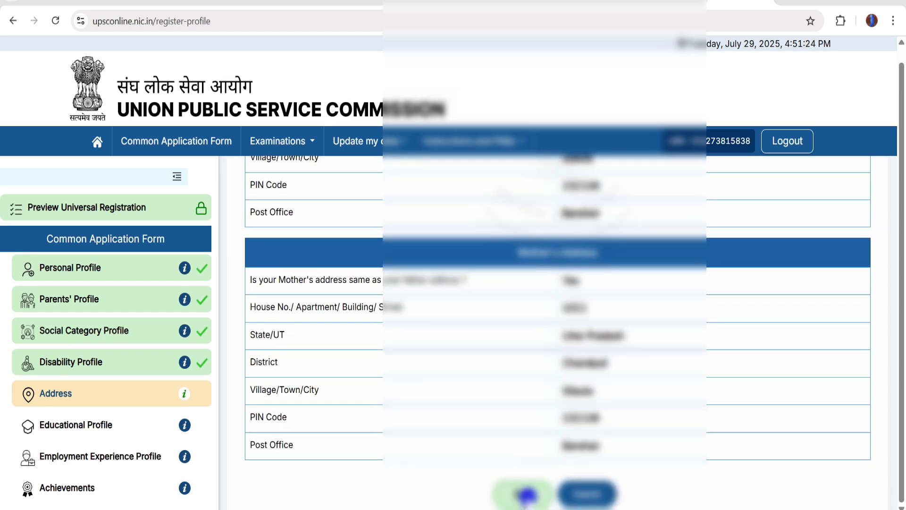
left_click(597, 494)
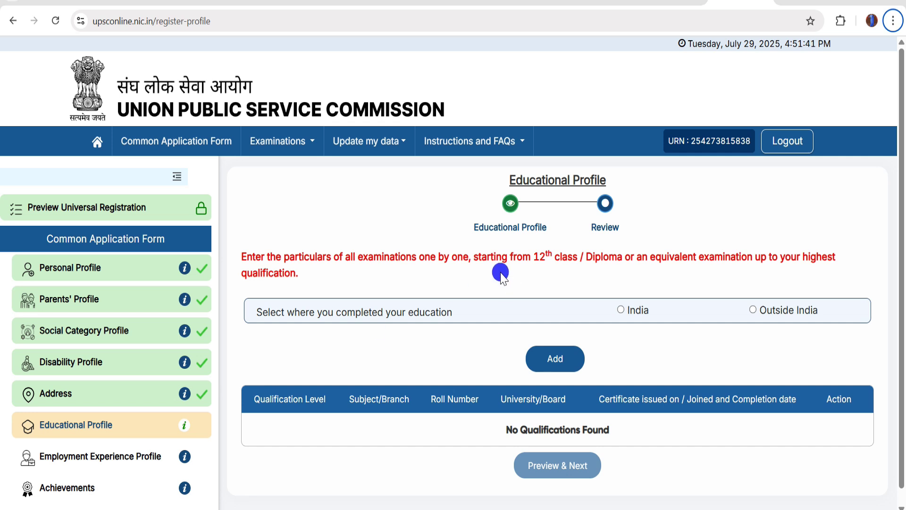
scroll(410, 231, "down", 1)
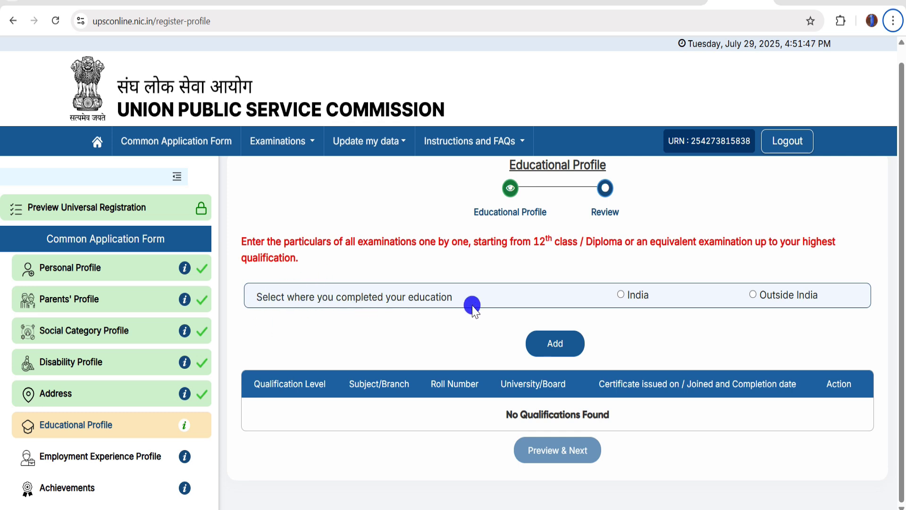
- Set the education location to India, the qualification level to Higher Secondary (10+2) and its status to Completed
left_click(622, 294)
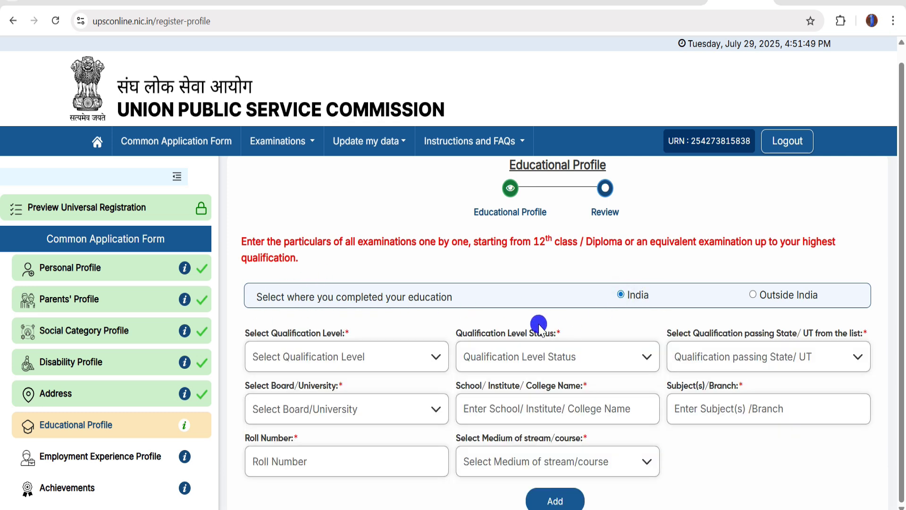
scroll(465, 313, "down", 1)
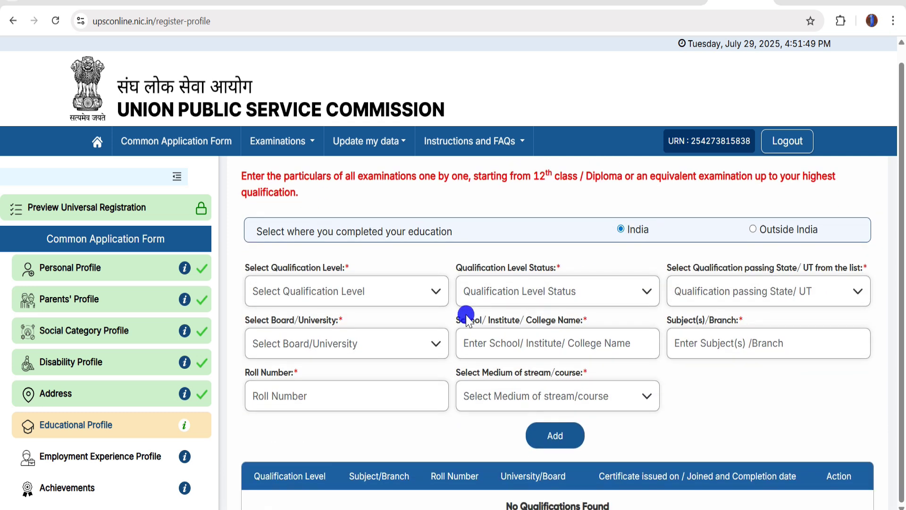
left_click(364, 285)
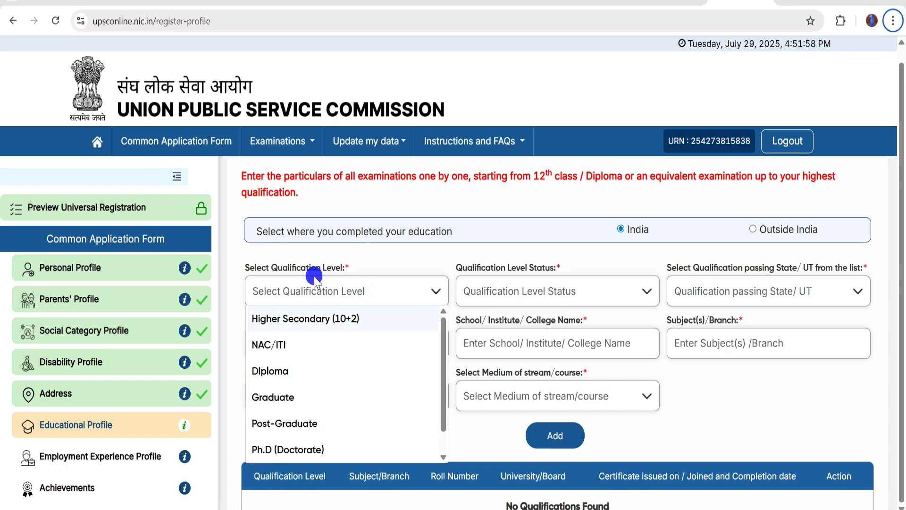
left_click(336, 317)
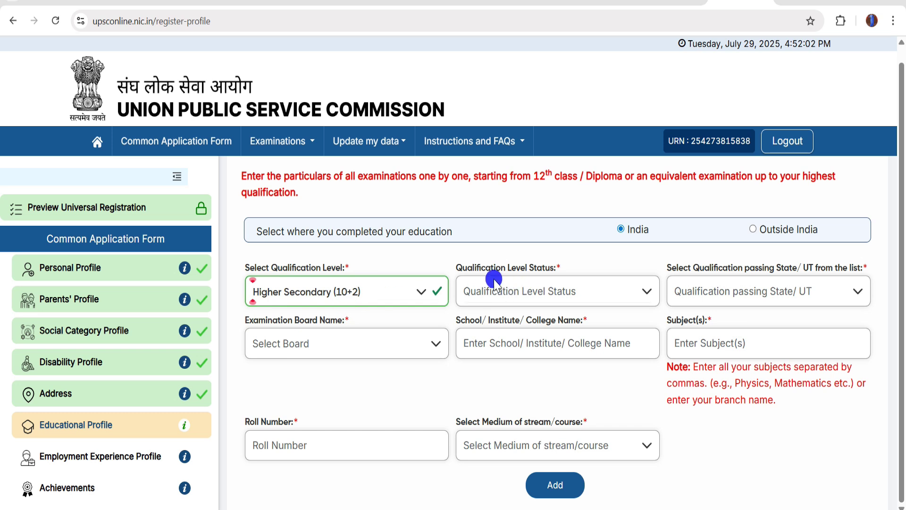
left_click(542, 293)
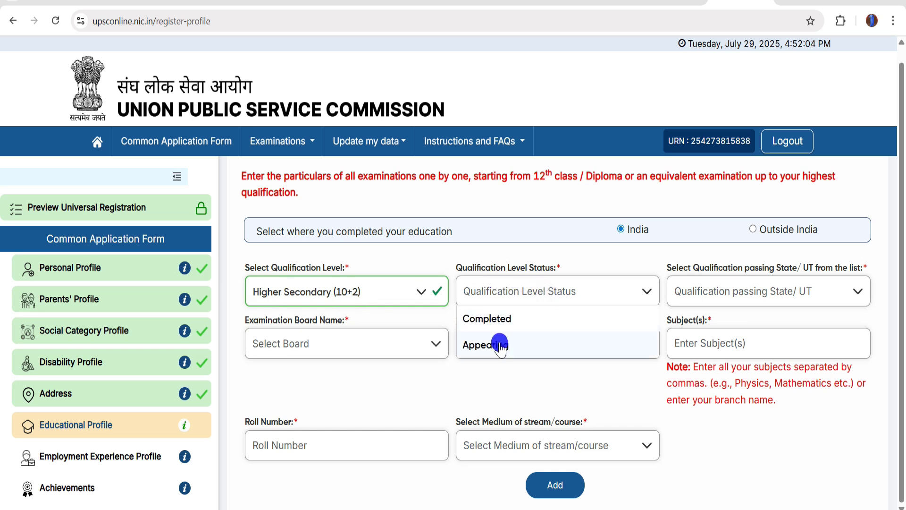
left_click(499, 330)
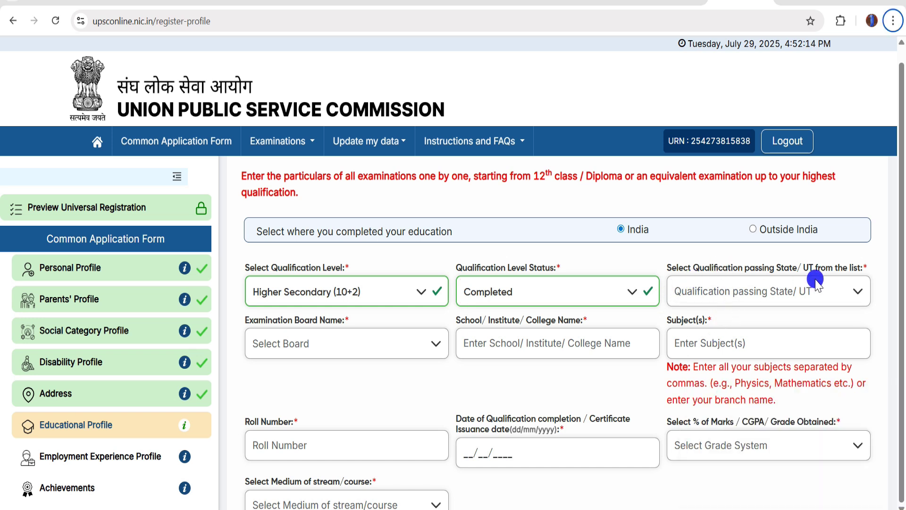
- Set the Higher Secondary passing state to Uttar Pradesh and the examination board to U.P. Board of High School & Intermediate Education
left_click(779, 285)
scroll(740, 396, "down", 15)
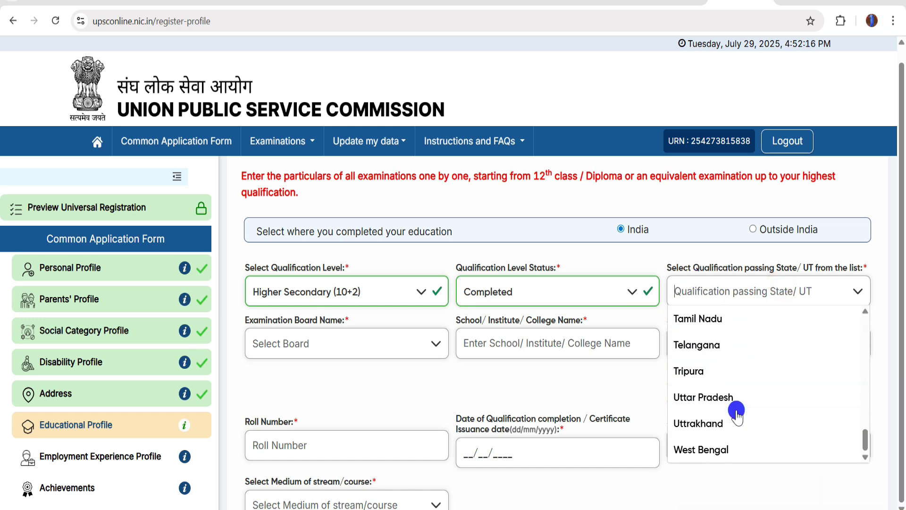
left_click(725, 400)
left_click(348, 343)
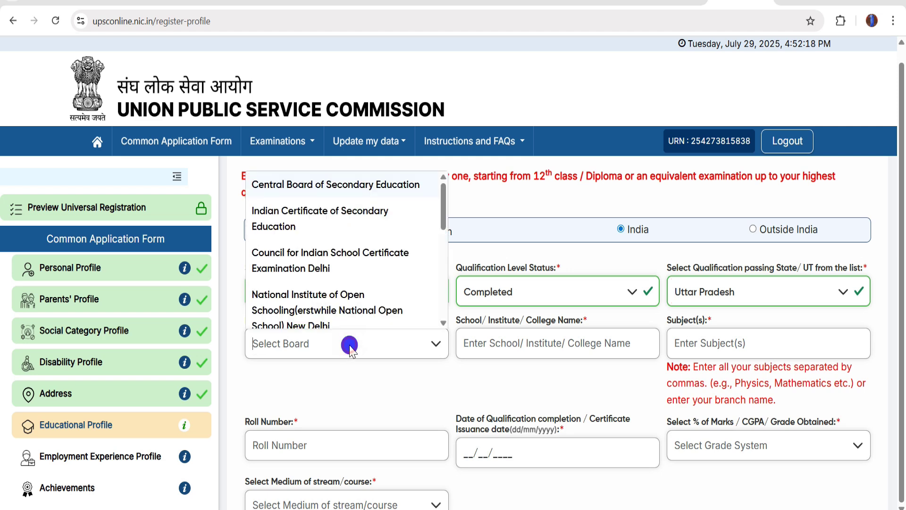
scroll(349, 269, "down", 6)
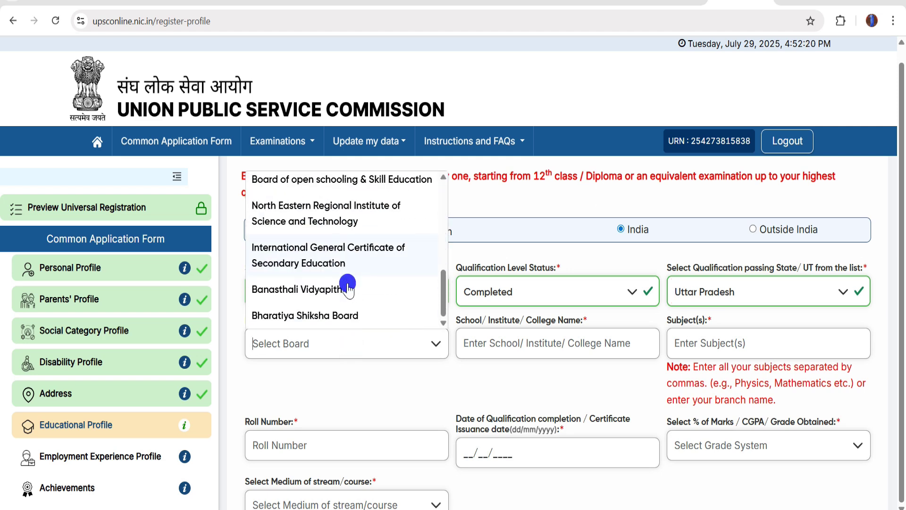
scroll(348, 286, "up", 3)
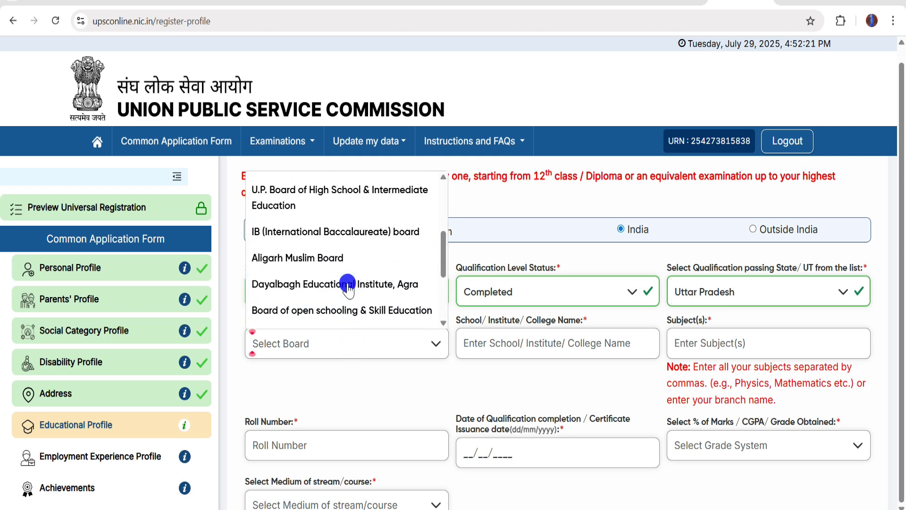
left_click(350, 196)
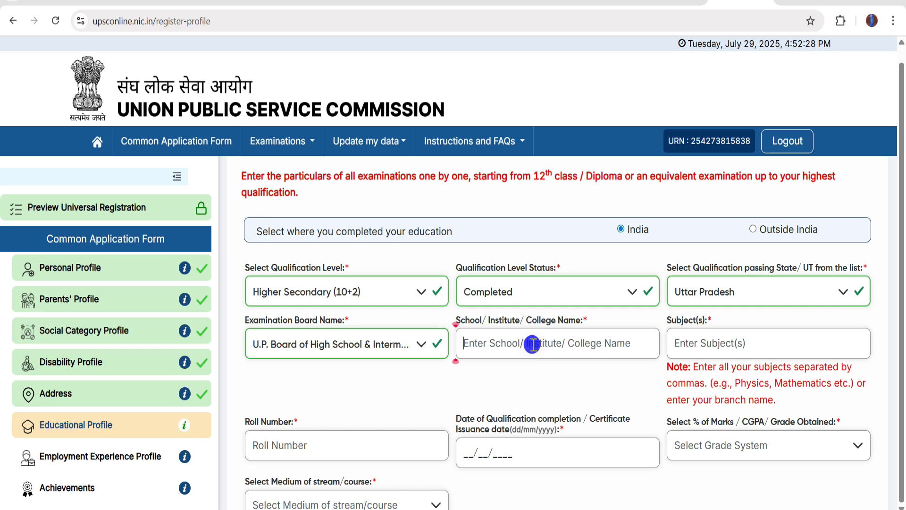
- Go through the subjects, roll number and completion date fields of the Higher Secondary entry
left_click(690, 347)
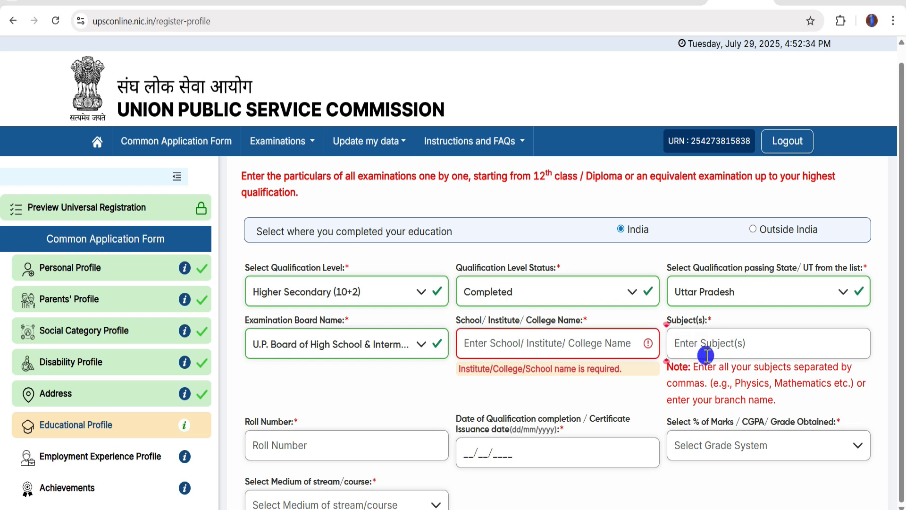
scroll(477, 384, "down", 1)
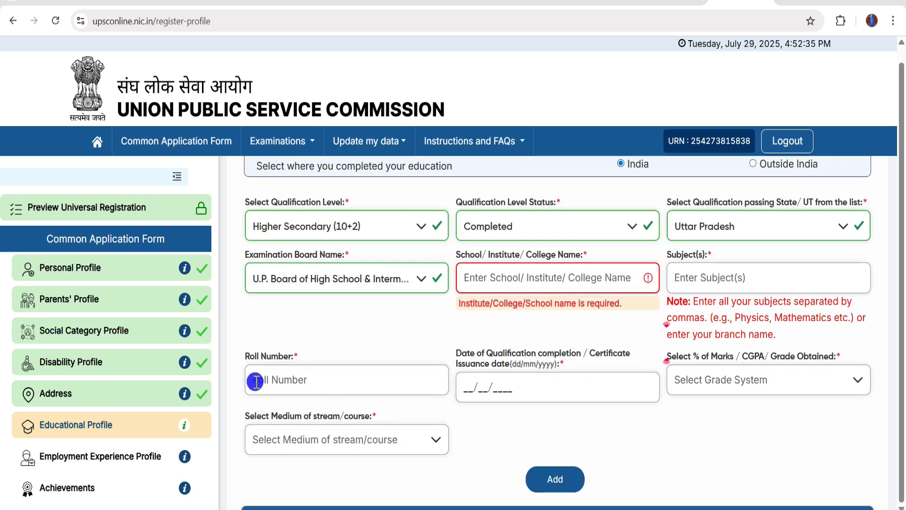
left_click(316, 377)
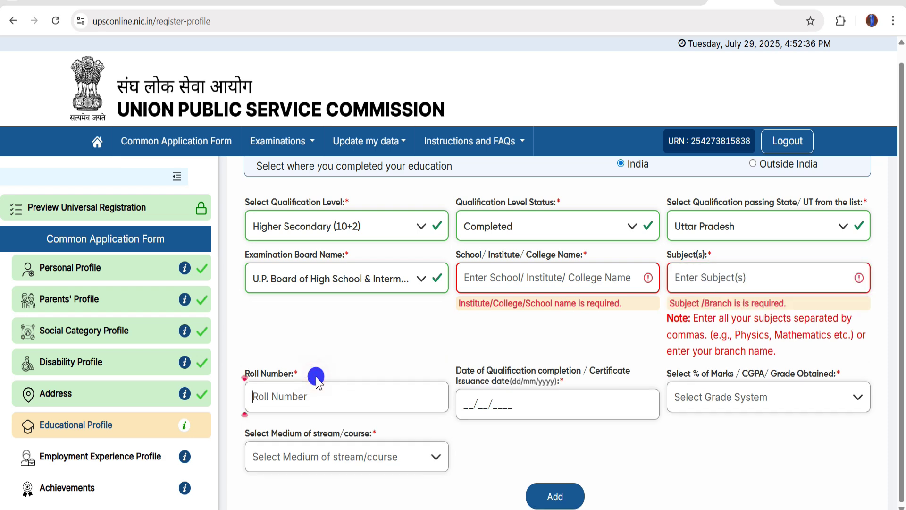
left_click(468, 408)
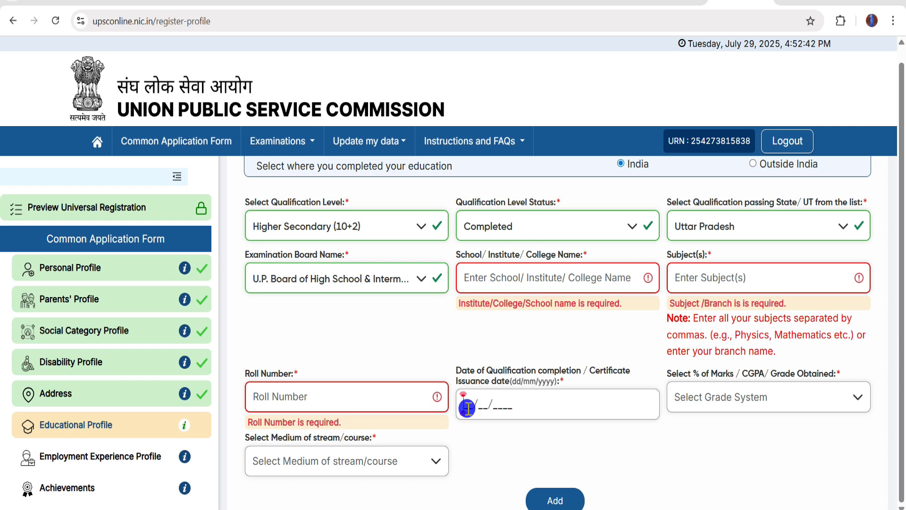
- Choose Percentage(%) Marks as the Higher Secondary grade system and enter 80.00 as the percentage
left_click(721, 396)
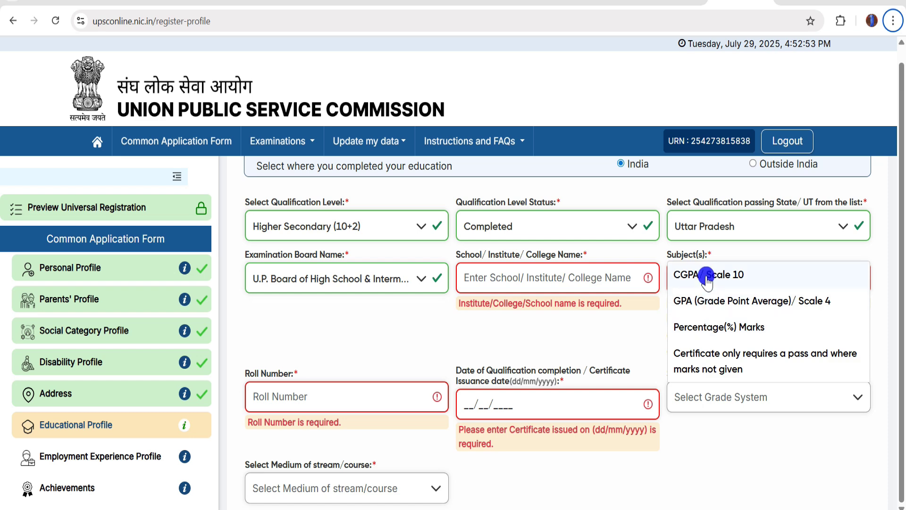
left_click(708, 328)
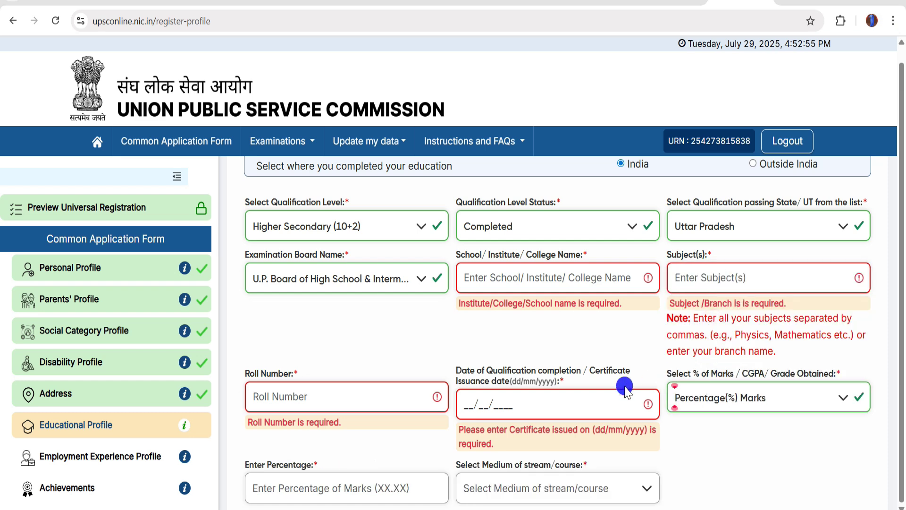
scroll(241, 399, "down", 3)
left_click(283, 364)
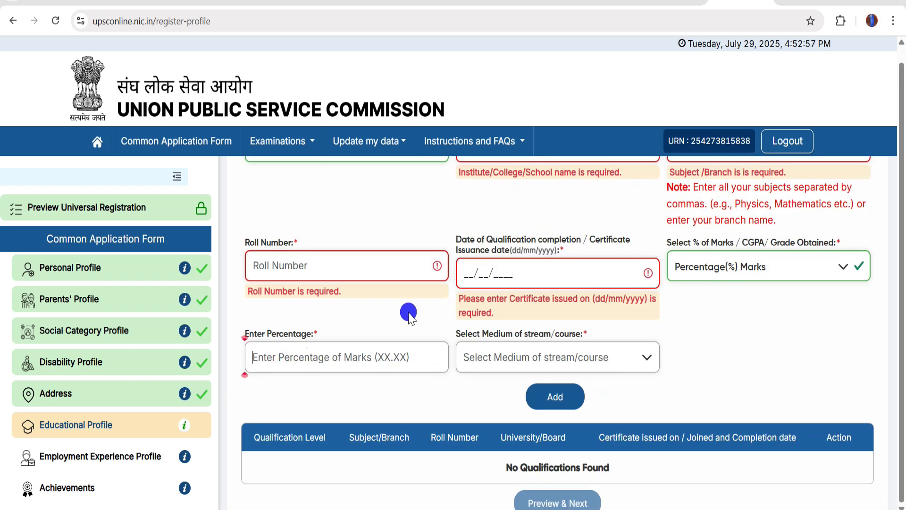
type("80.00")
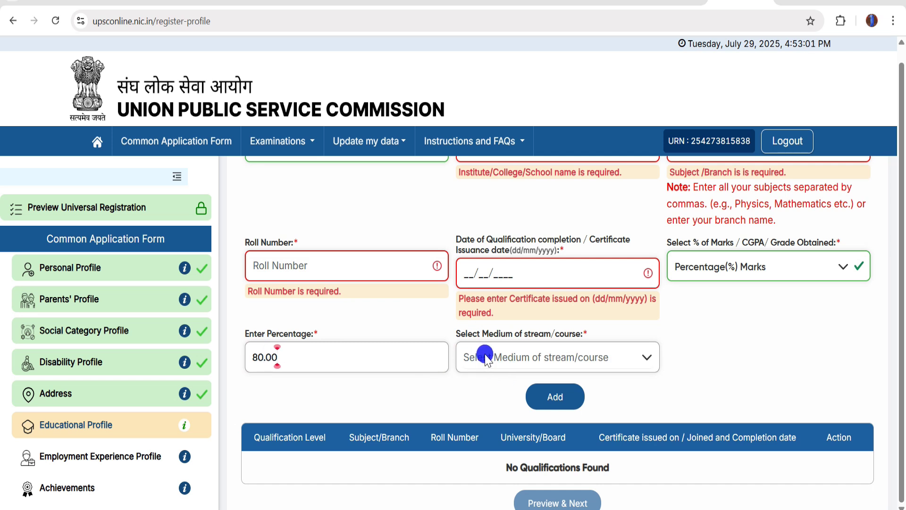
- Select the medium of the stream/course for the Higher Secondary qualification
left_click(486, 361)
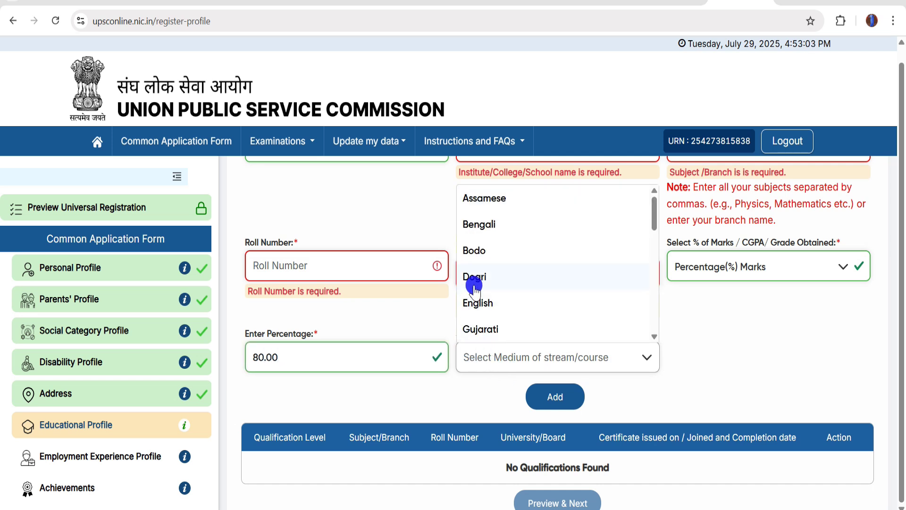
scroll(488, 286, "down", 4)
scroll(488, 283, "up", 5)
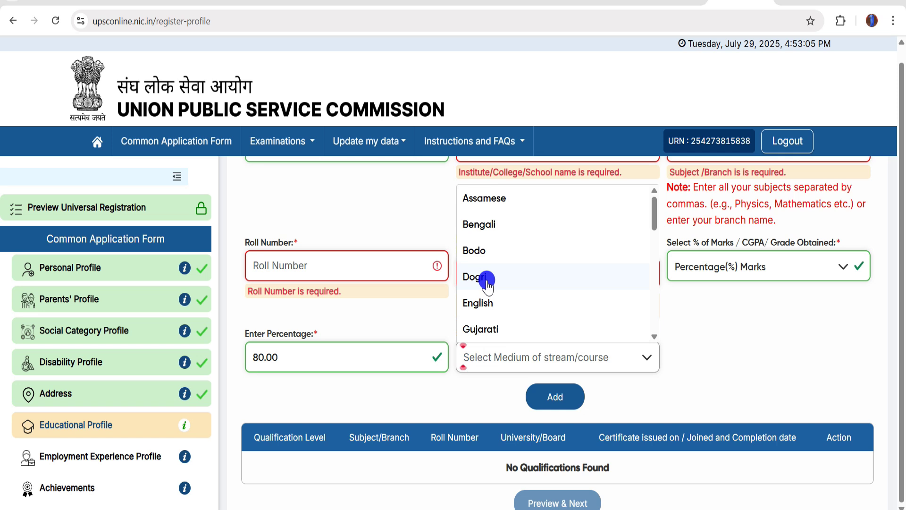
scroll(487, 283, "down", 3)
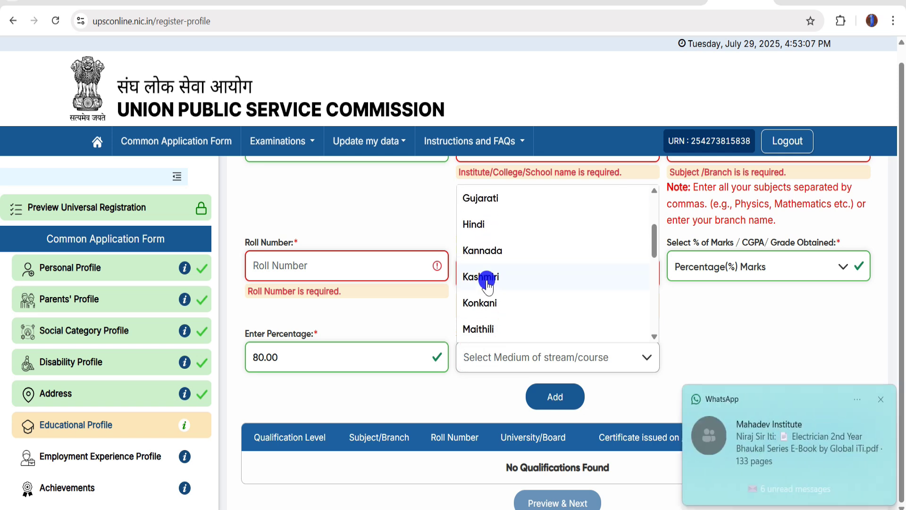
scroll(488, 274, "up", 1)
left_click(491, 257)
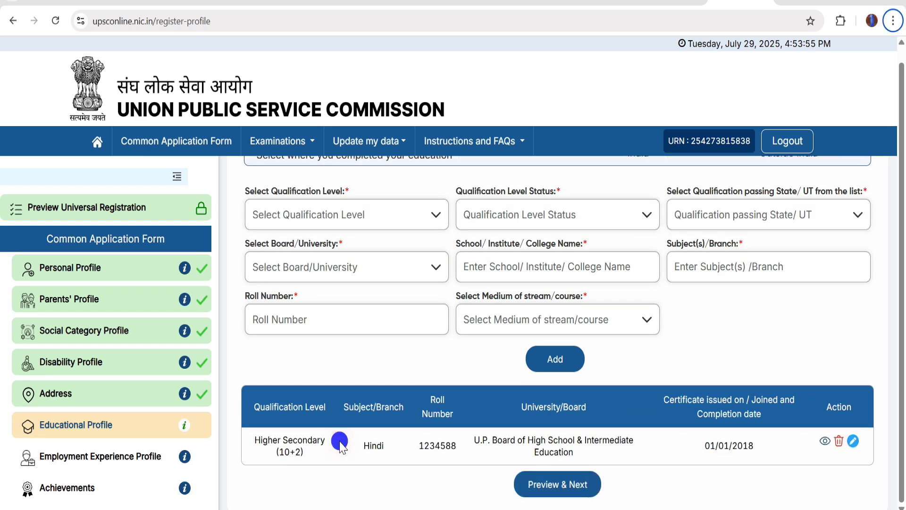
- Start another qualification entry with level Graduate, status Completed and stream Science
scroll(340, 443, "up", 3)
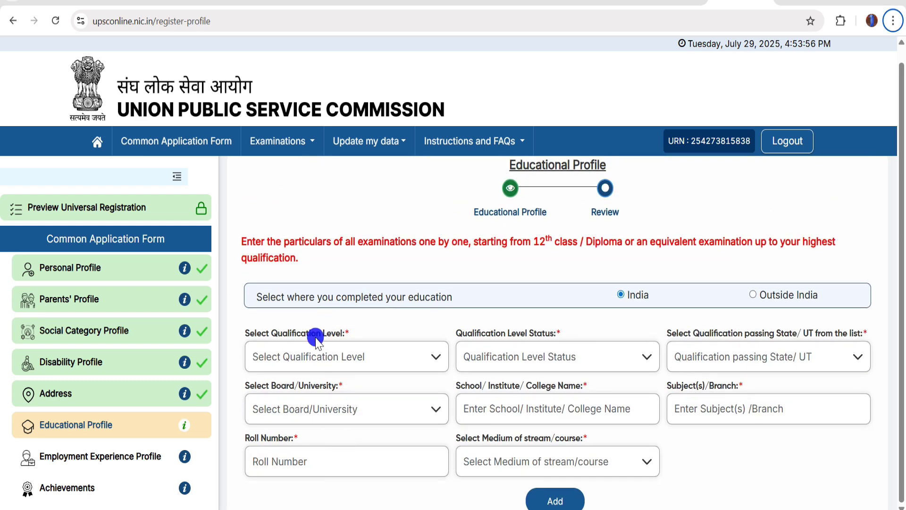
left_click(318, 357)
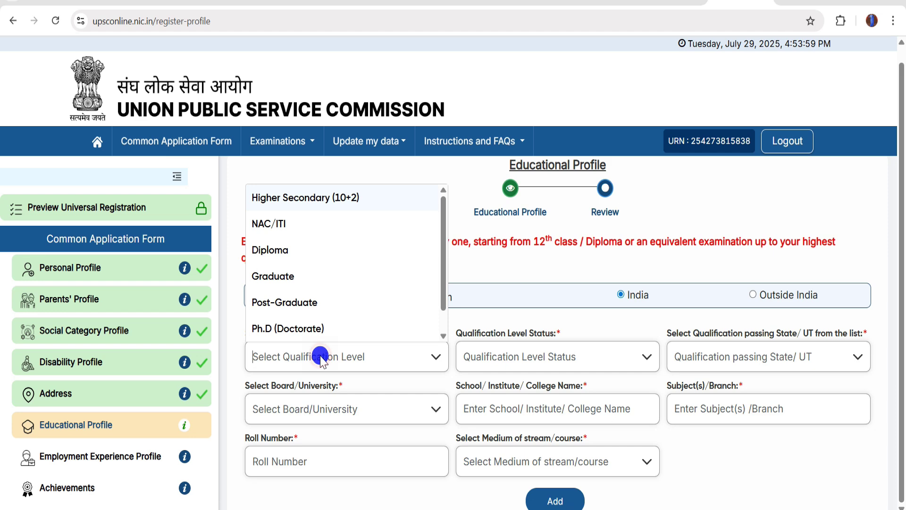
left_click(279, 276)
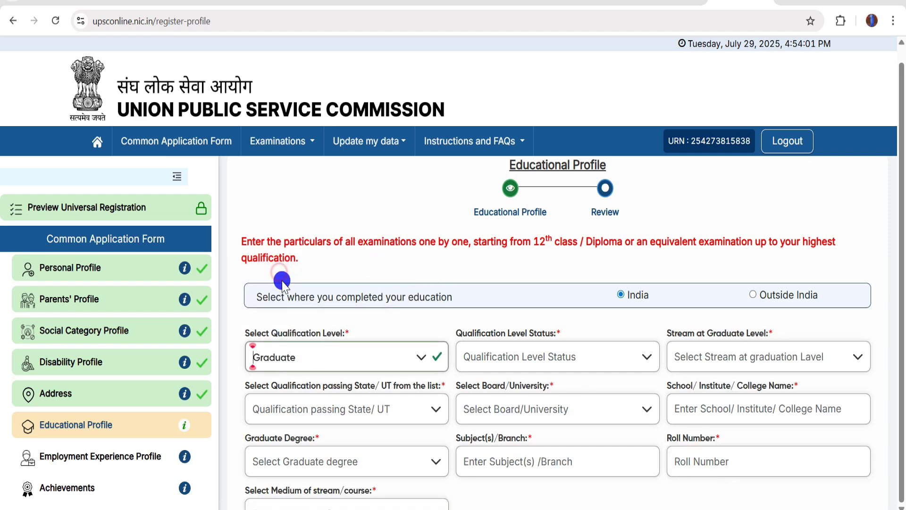
left_click(509, 357)
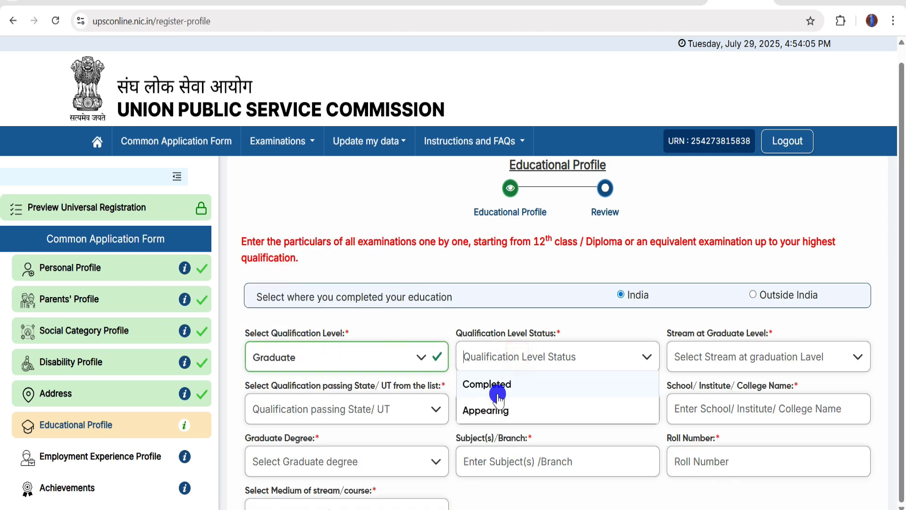
left_click(499, 386)
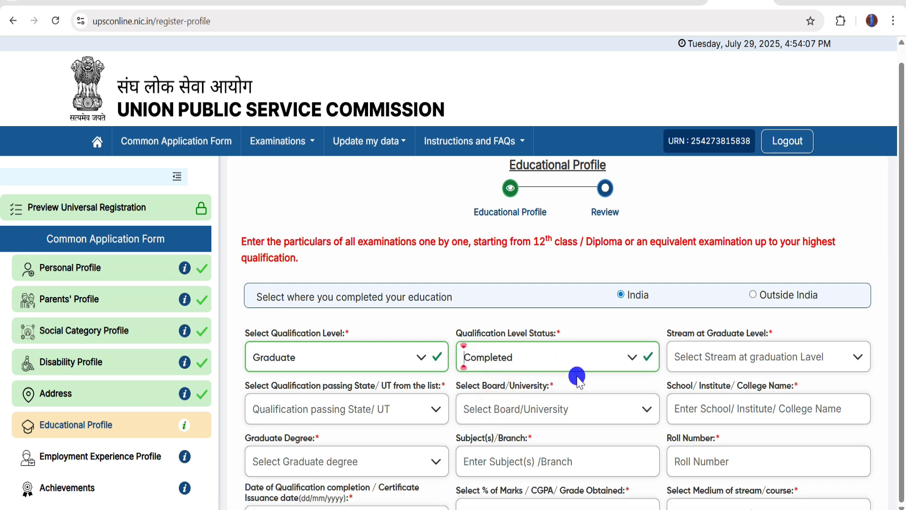
left_click(690, 359)
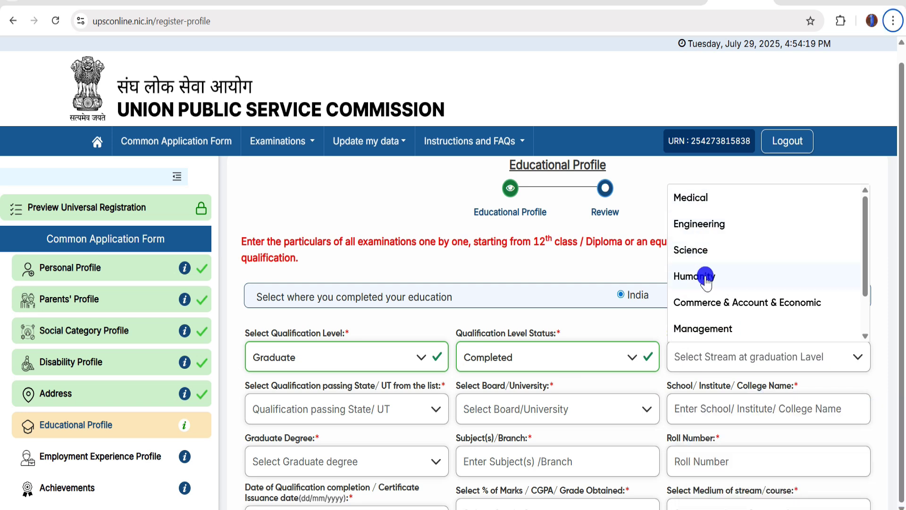
left_click(689, 250)
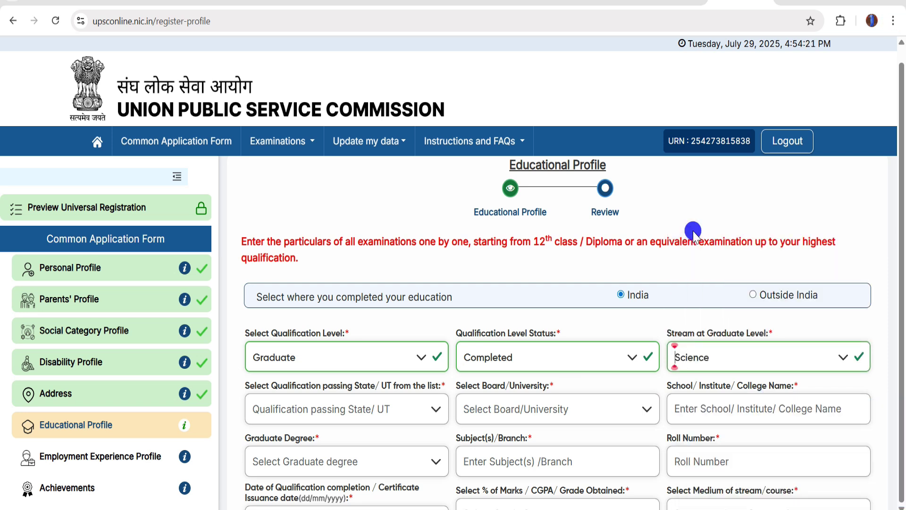
- Set the passing state of the Graduate qualification to Uttar Pradesh
scroll(692, 233, "down", 3)
left_click(269, 276)
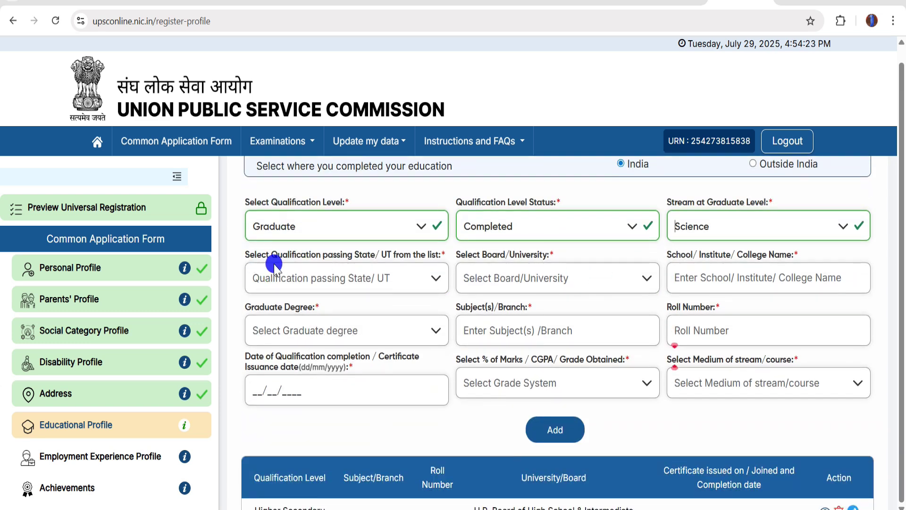
left_click(381, 273)
scroll(336, 358, "down", 10)
scroll(324, 373, "down", 3)
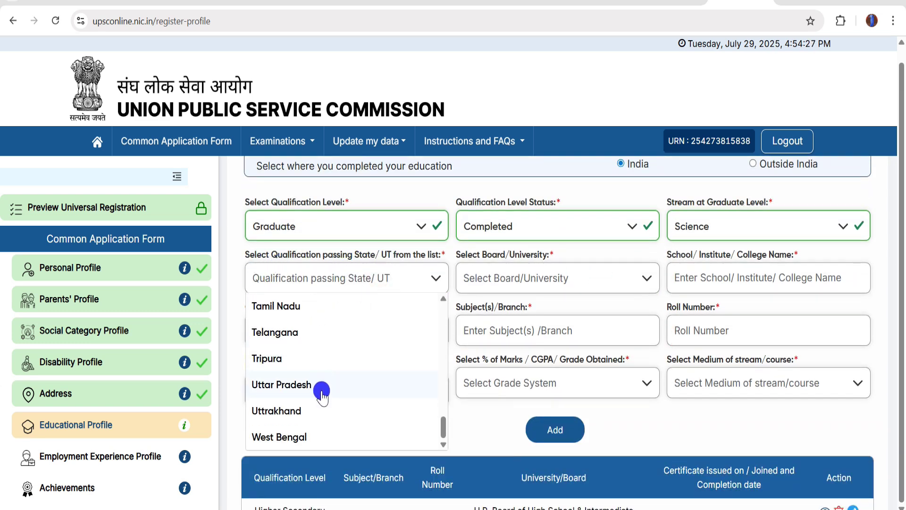
left_click(320, 384)
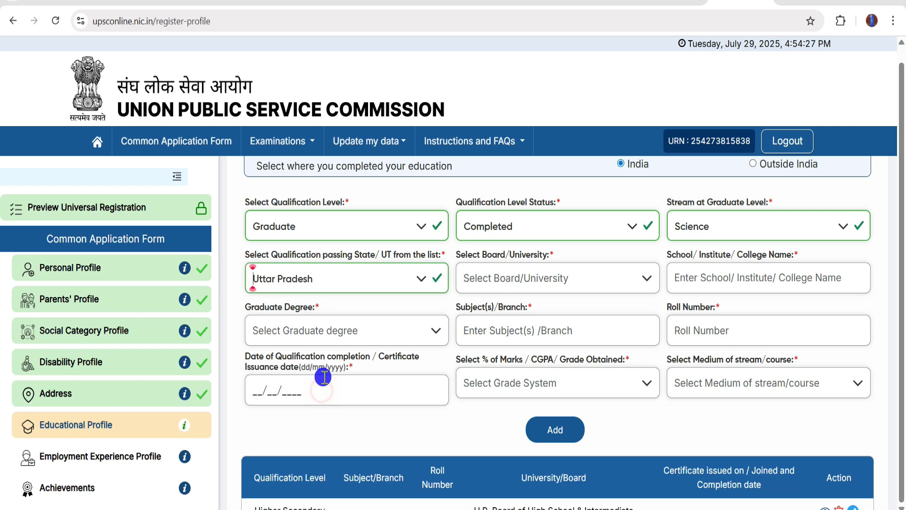
- Select Adamas University, Barasat, as the board/university of the Graduate qualification
left_click(490, 280)
scroll(491, 366, "down", 5)
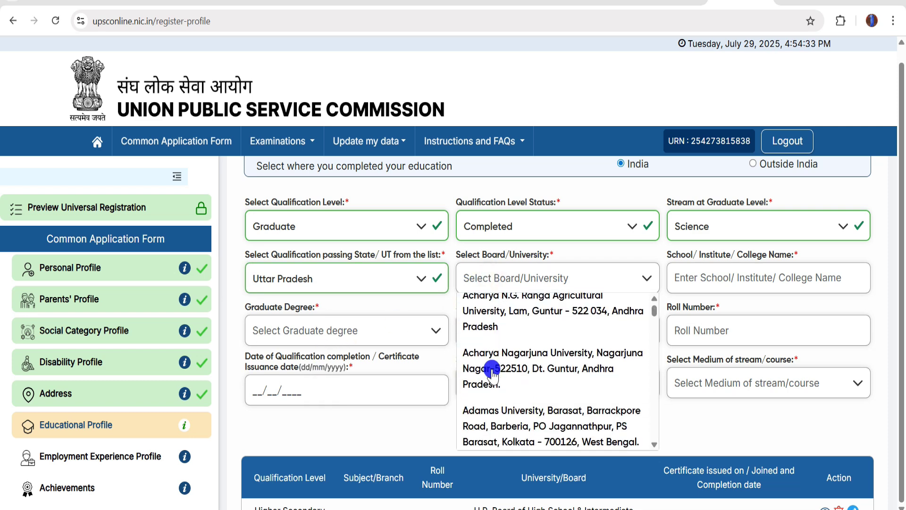
scroll(492, 373, "down", 1)
left_click(492, 373)
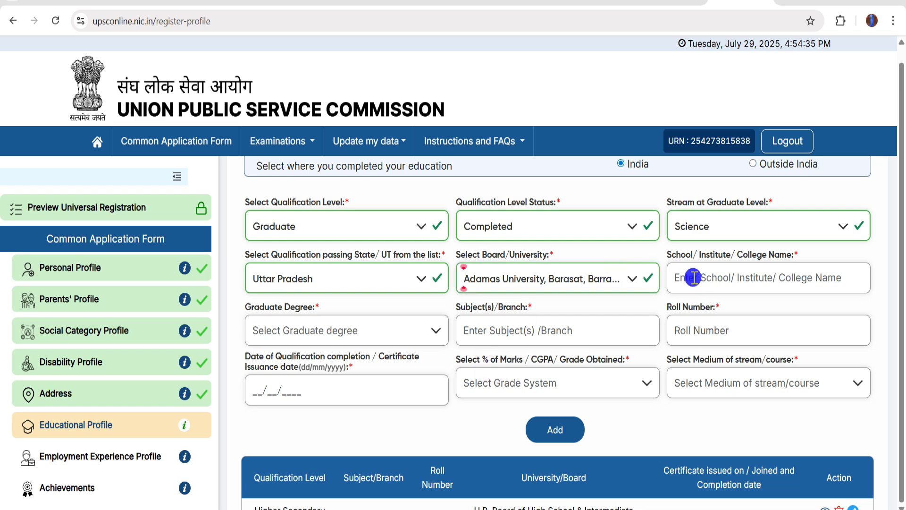
- Set the graduate degree to B.A. and the grade system to Percentage(%) Marks for the Graduate qualification
left_click(296, 328)
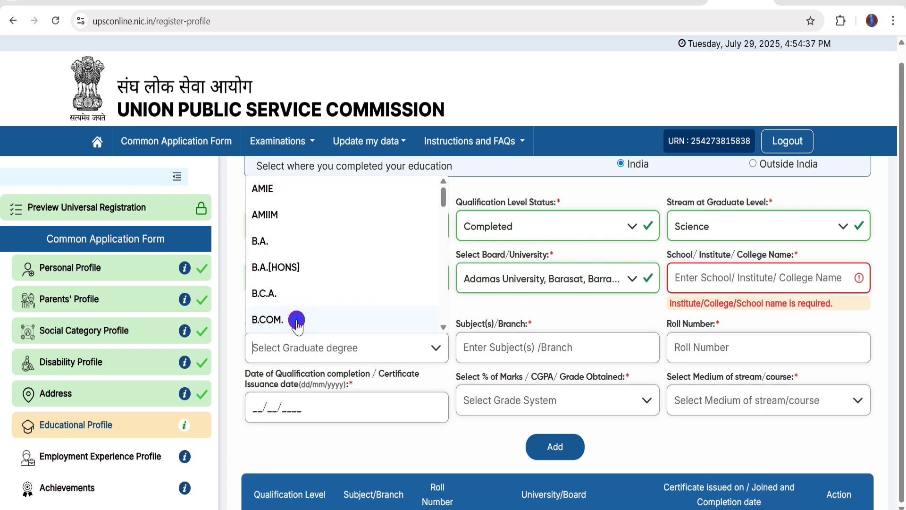
left_click(280, 240)
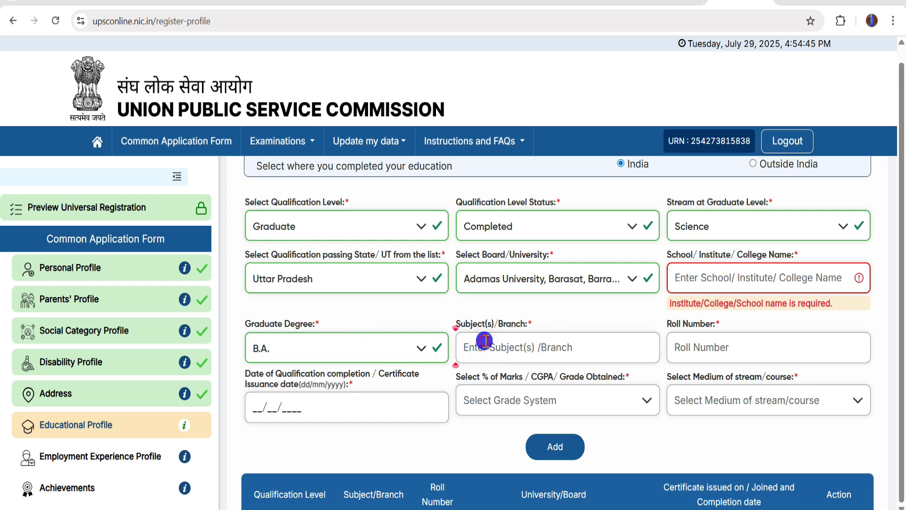
left_click(686, 348)
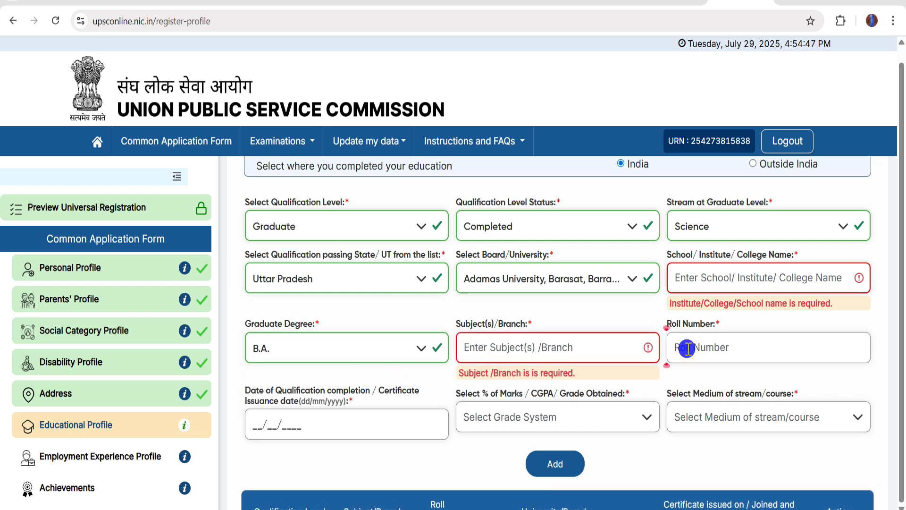
scroll(292, 352, "down", 1)
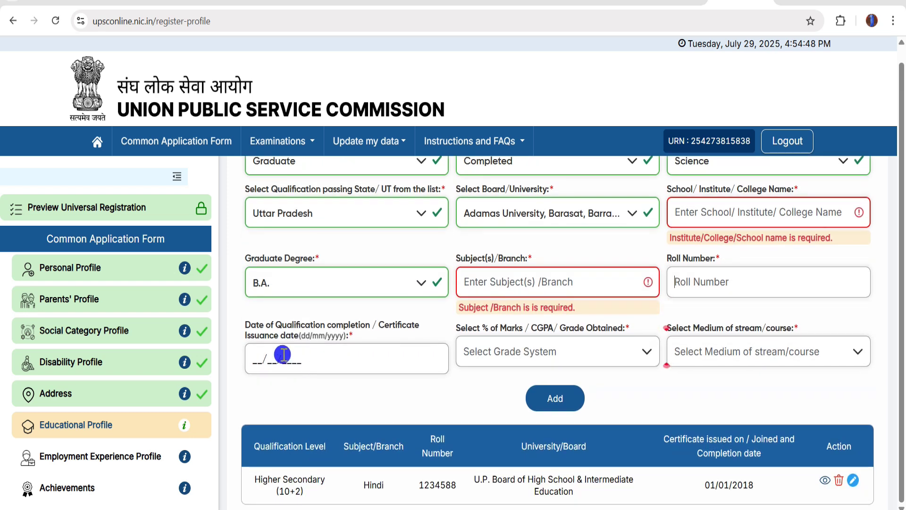
left_click(254, 361)
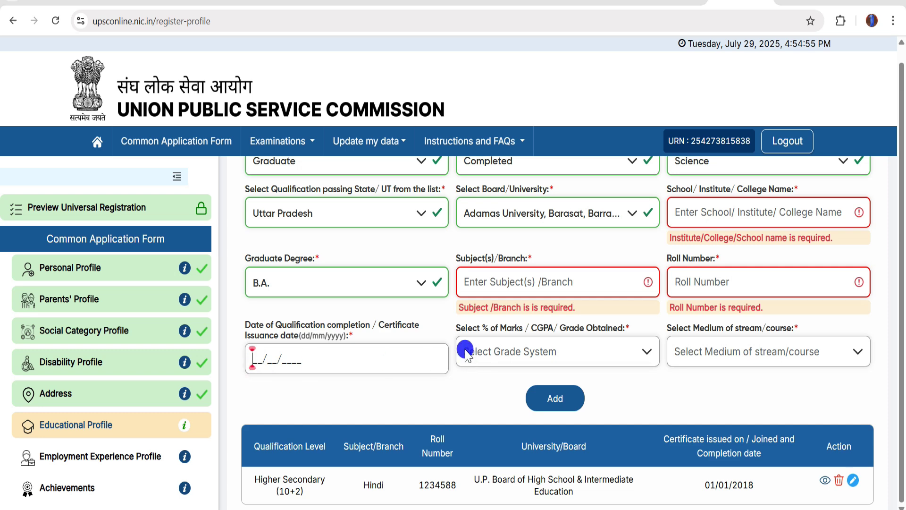
left_click(525, 352)
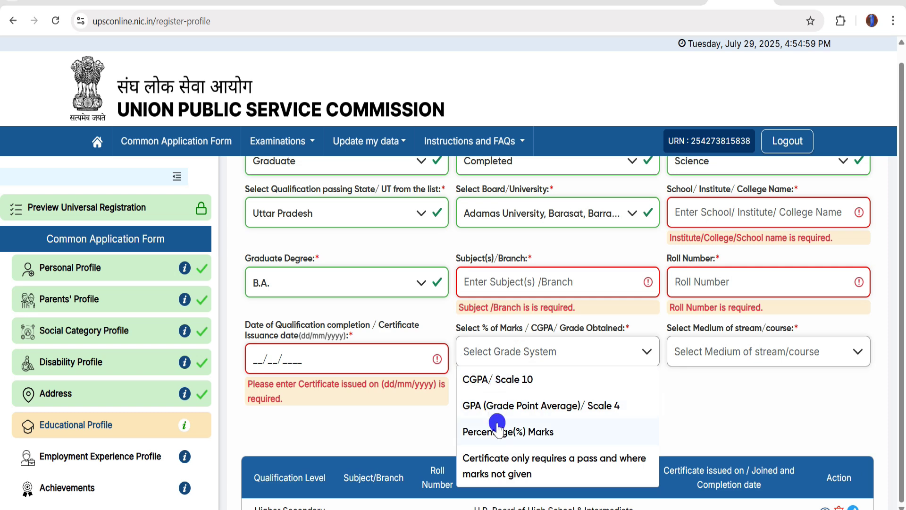
left_click(493, 431)
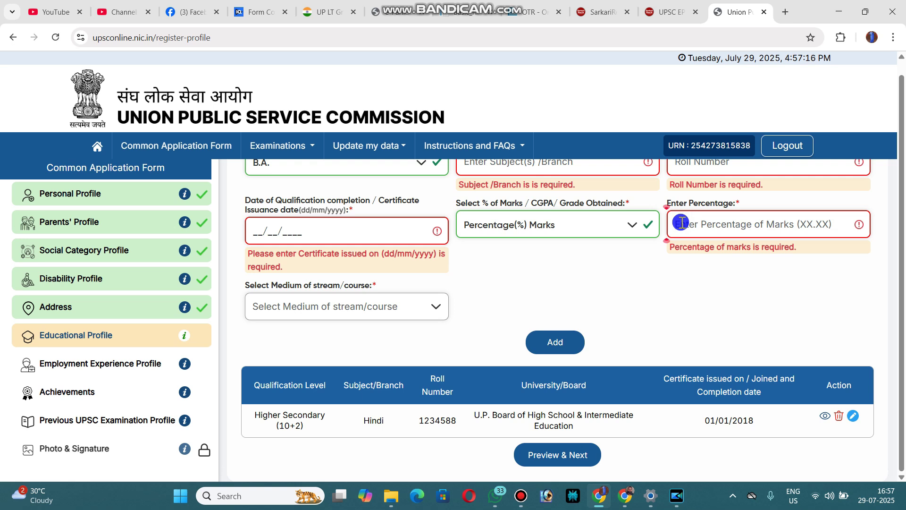
- Select Hindi as the medium of the stream/course for the Graduate qualification and try to add the entry
left_click(325, 295)
scroll(287, 415, "down", 3)
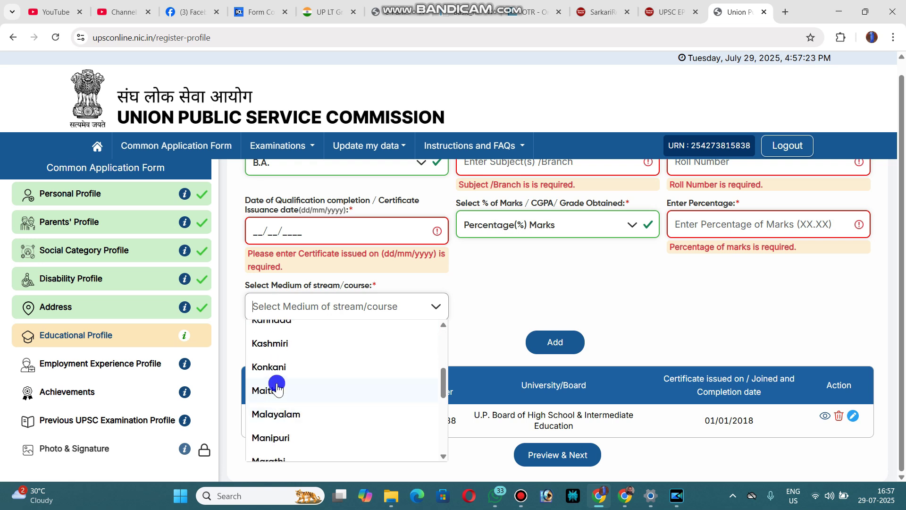
scroll(275, 380, "down", 5)
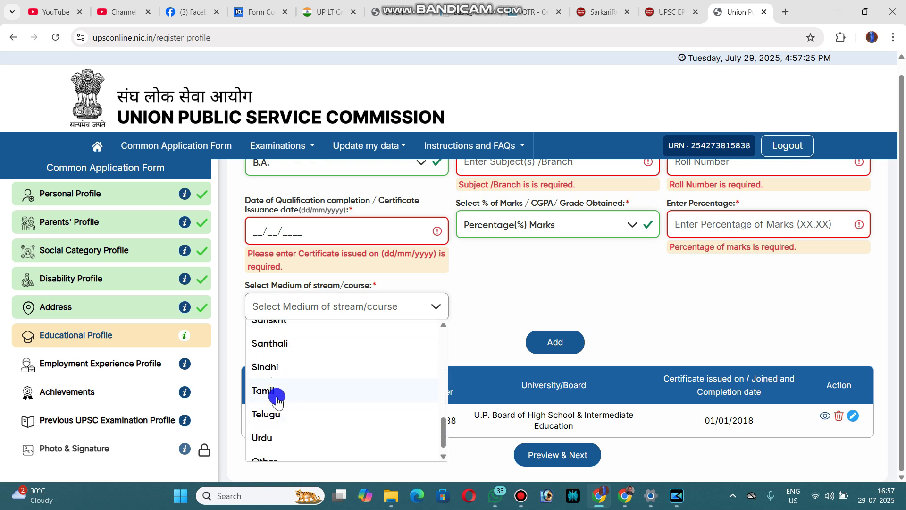
scroll(276, 394, "up", 7)
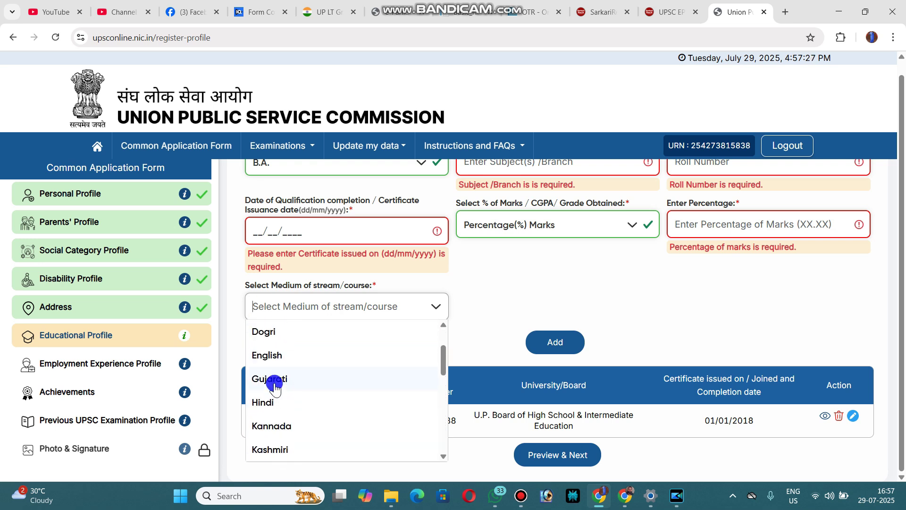
left_click(267, 402)
left_click(553, 342)
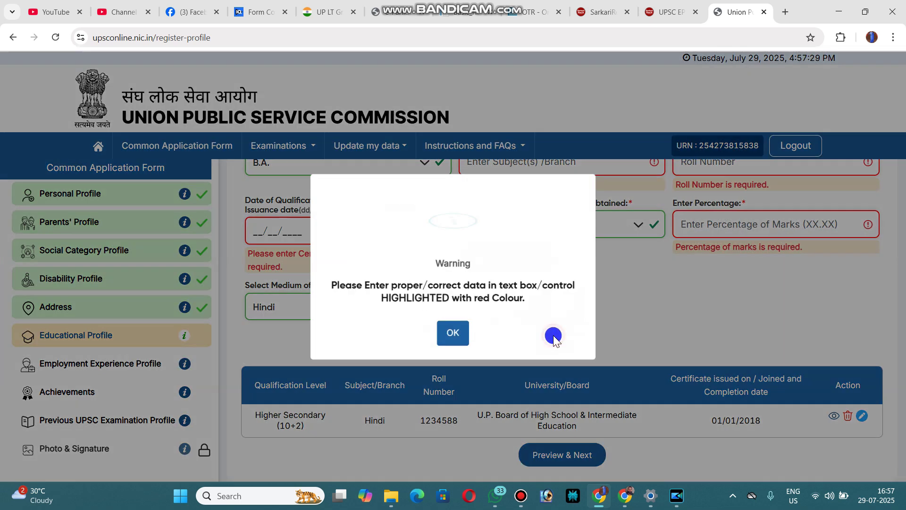
left_click(445, 333)
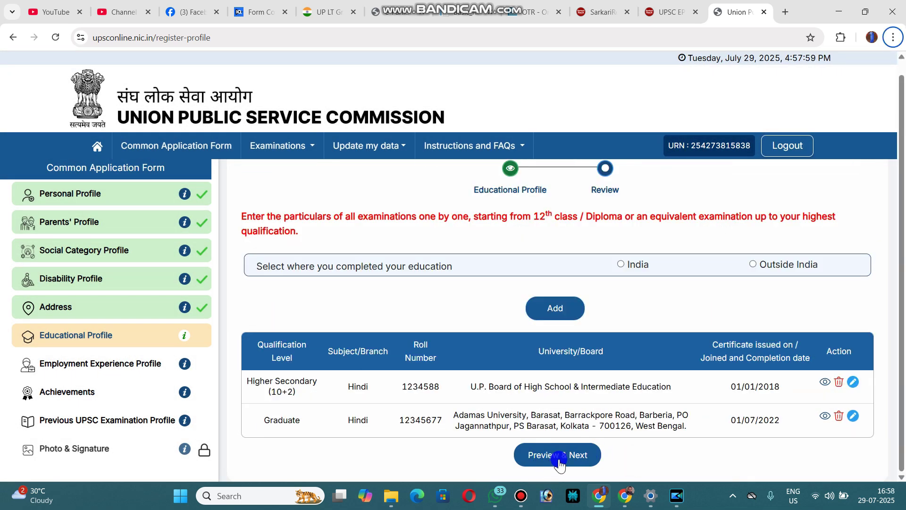
- Preview the Educational Profile with its Higher Secondary and Graduate qualifications and submit it
left_click(558, 457)
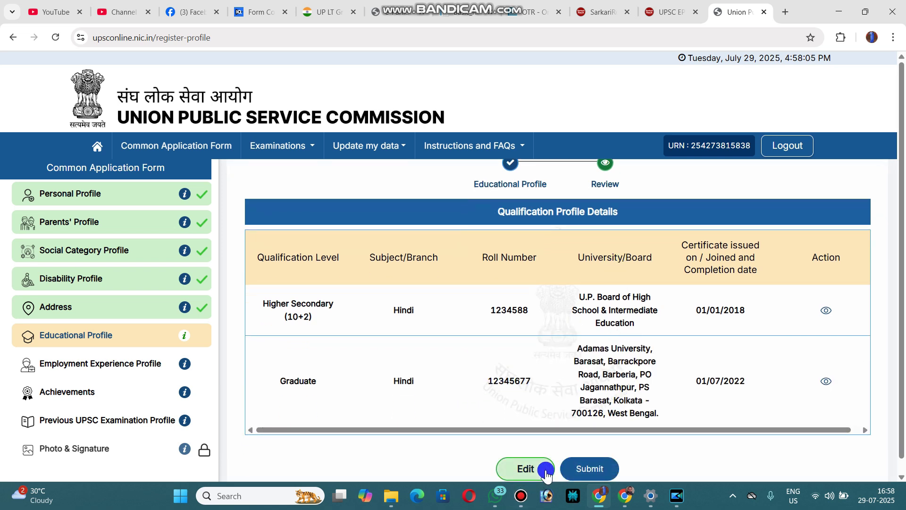
left_click(594, 468)
left_click(431, 312)
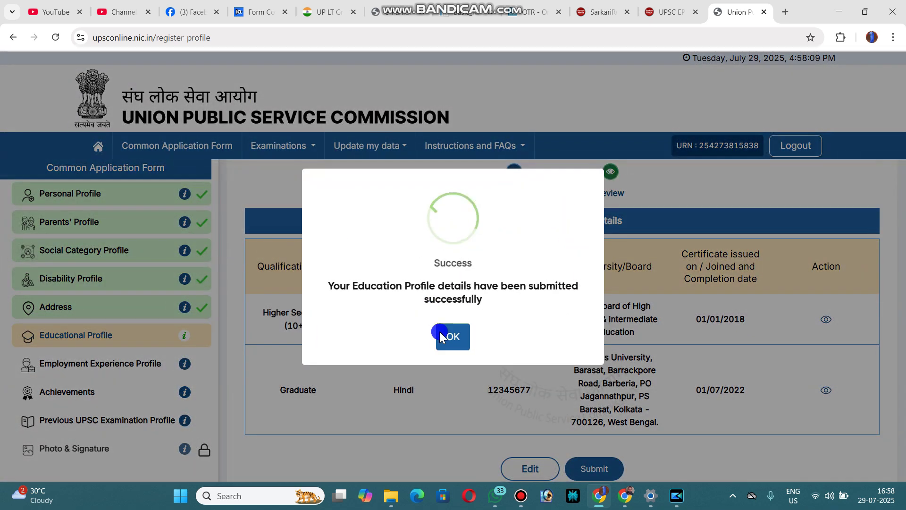
left_click(447, 344)
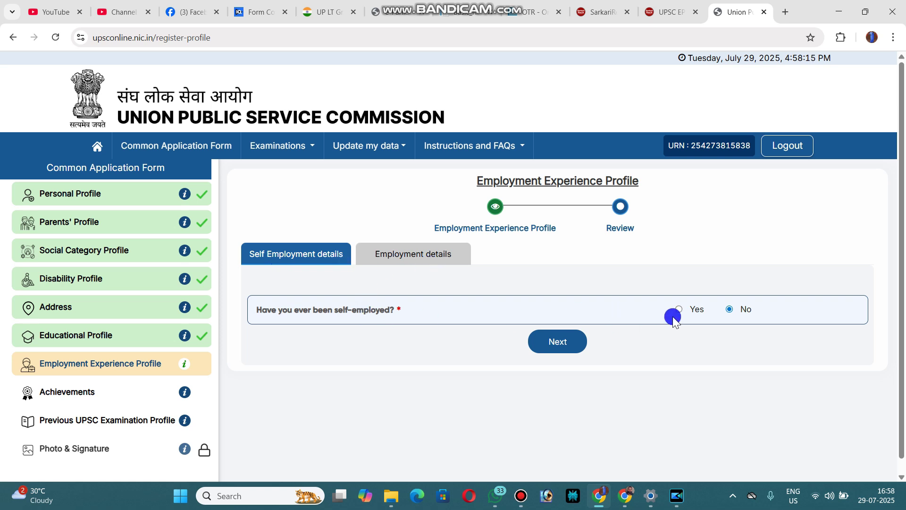
- Submit the Employment Experience Profile with No for both self-employment and employment
left_click(553, 343)
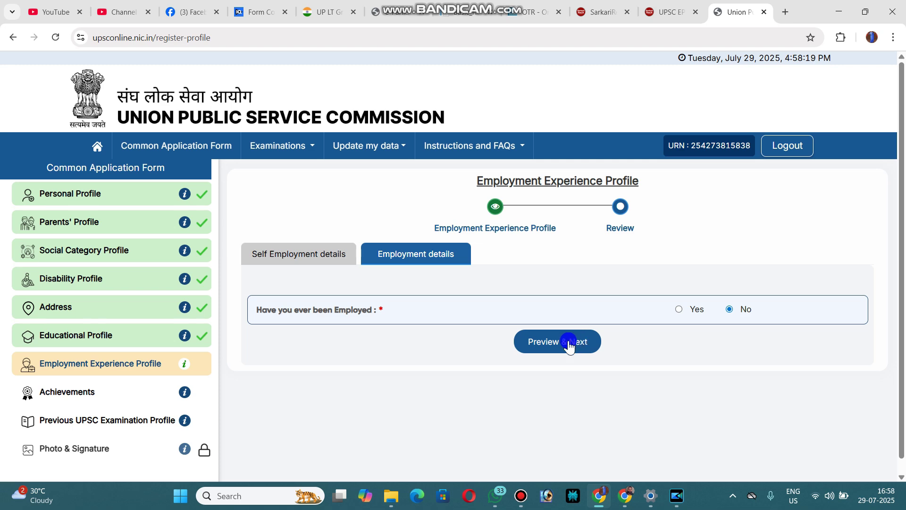
left_click(545, 342)
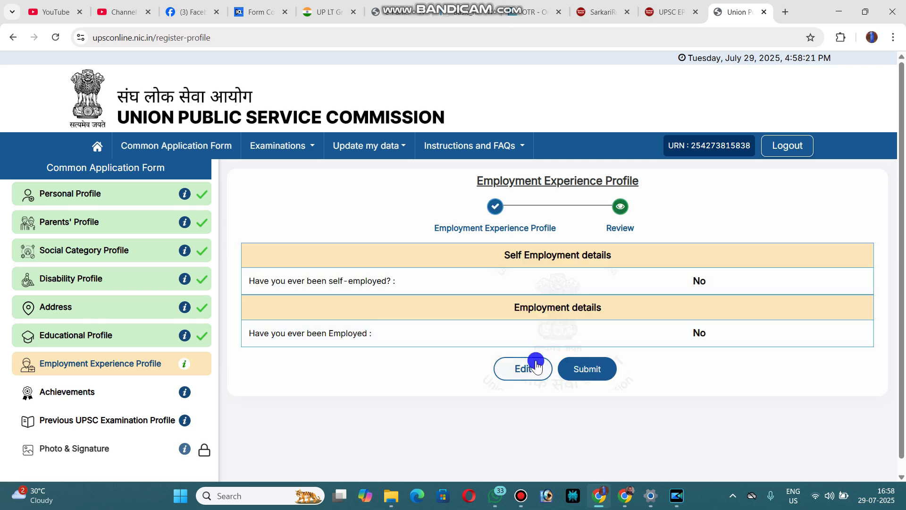
left_click(580, 375)
left_click(431, 325)
left_click(444, 335)
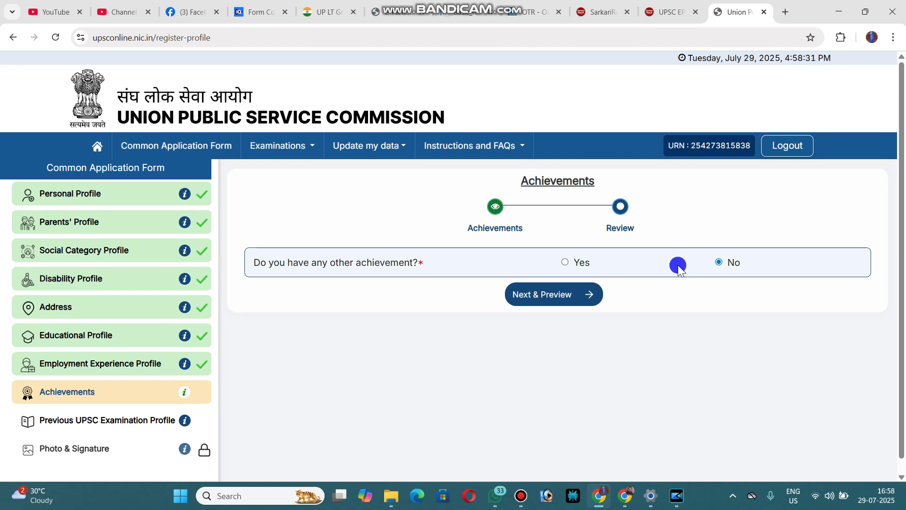
- Submit the Achievements section with No for any other achievement
left_click(542, 301)
left_click(575, 304)
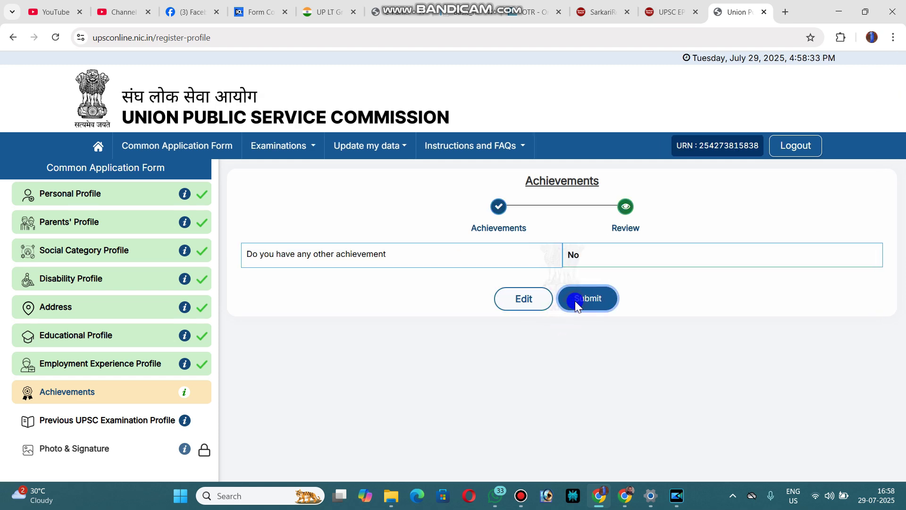
left_click(423, 328)
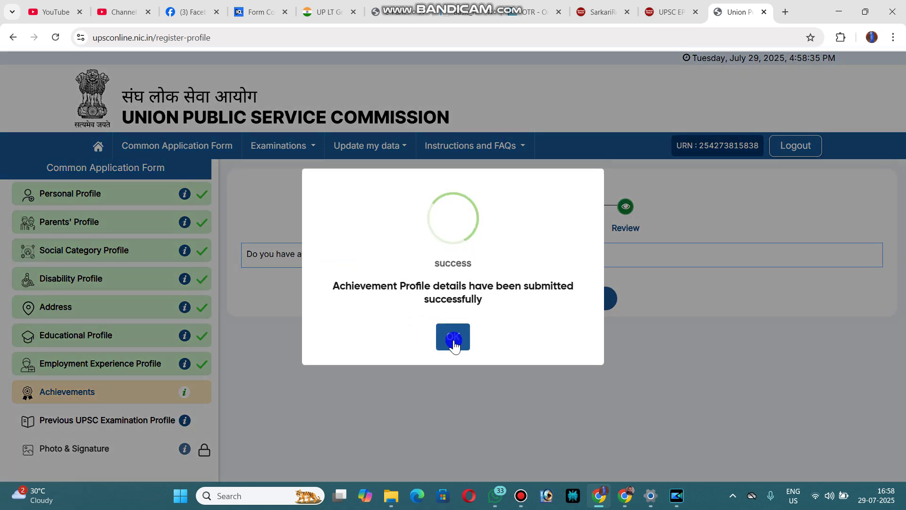
left_click(455, 336)
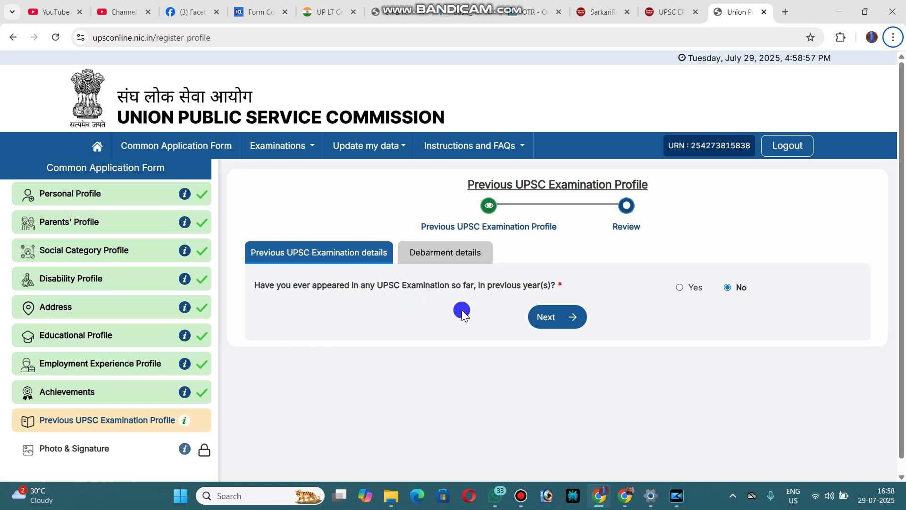
- Submit the Previous UPSC Examination Profile with No for both previous examination appearance and debarment
left_click(679, 287)
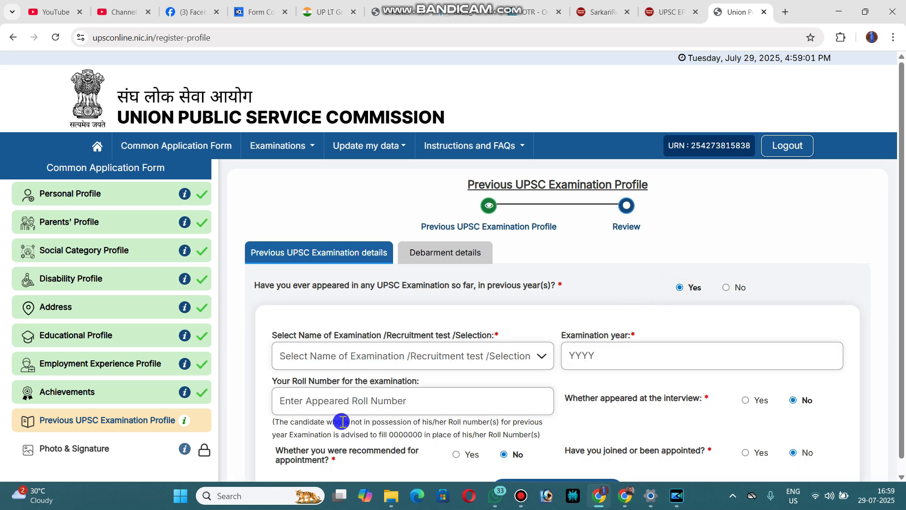
left_click(727, 287)
left_click(568, 320)
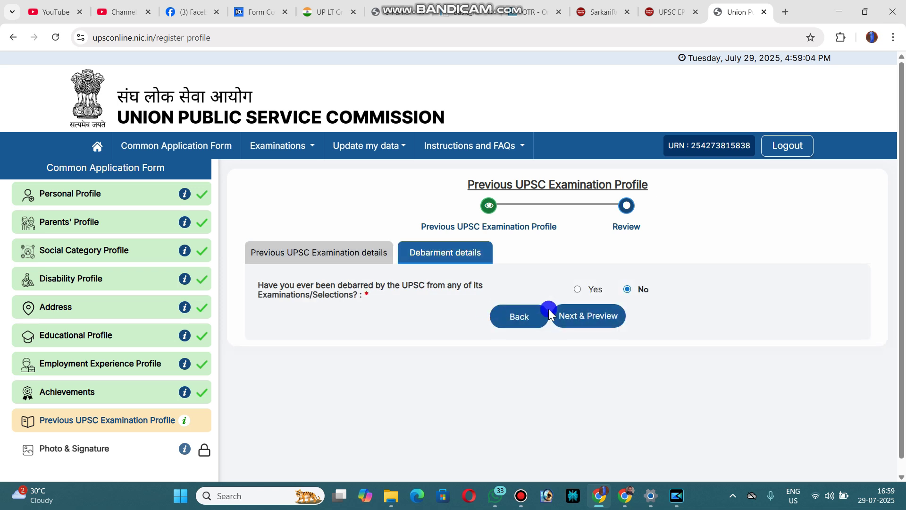
left_click(583, 321)
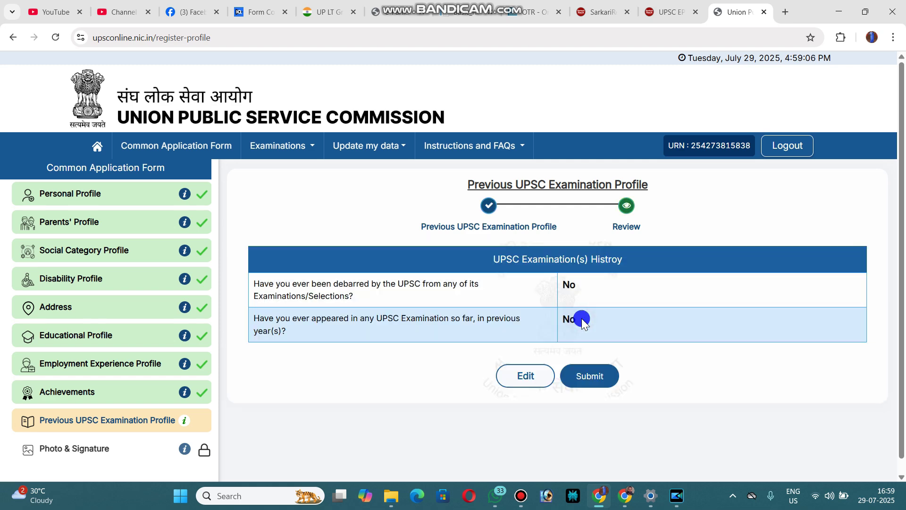
left_click(585, 377)
left_click(433, 330)
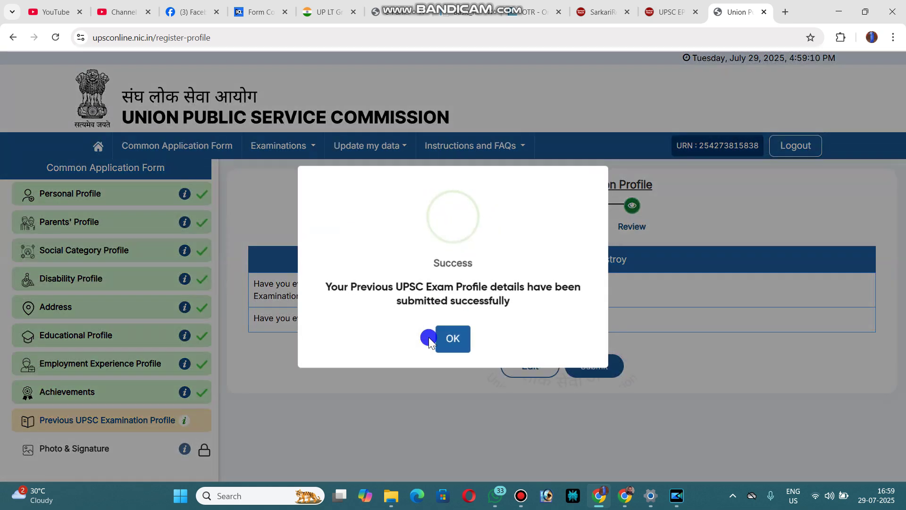
left_click(448, 338)
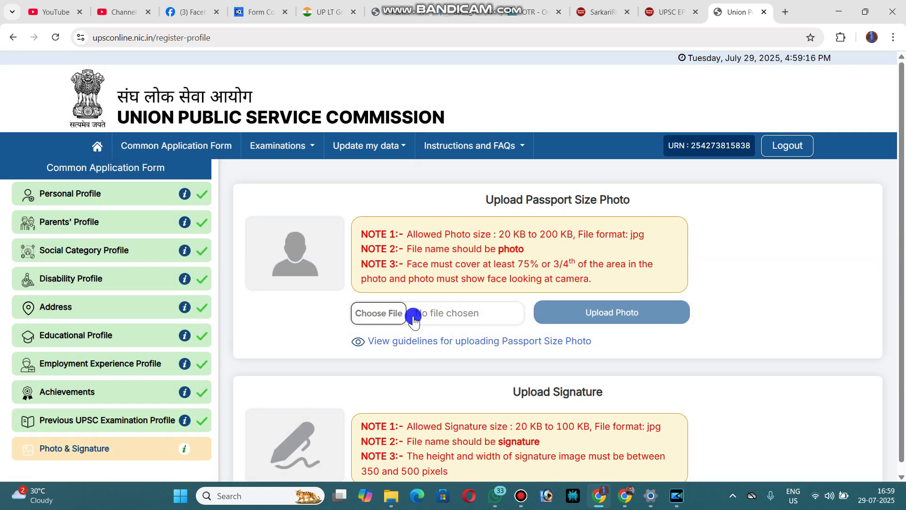
- Save and submit the Photo & Signature section and proceed from the Common Application Form to the next step
scroll(413, 324, "down", 2)
scroll(412, 325, "up", 2)
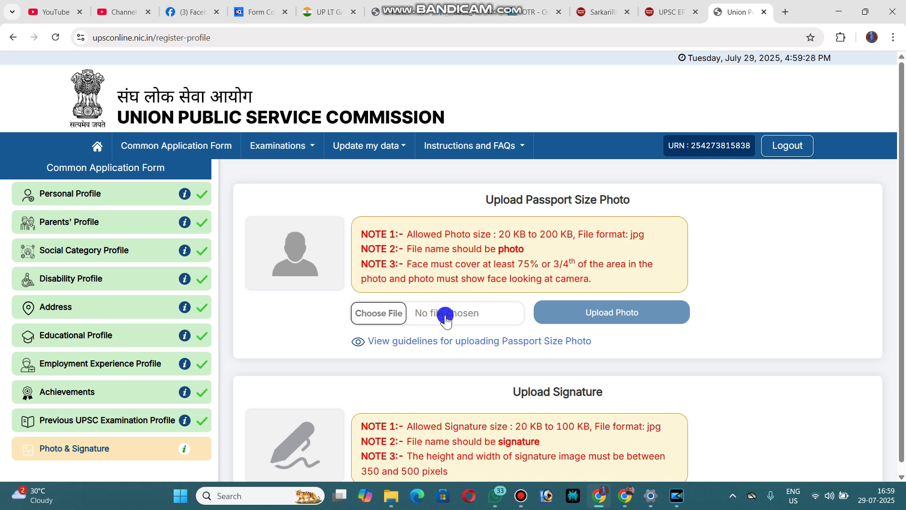
scroll(445, 313, "down", 2)
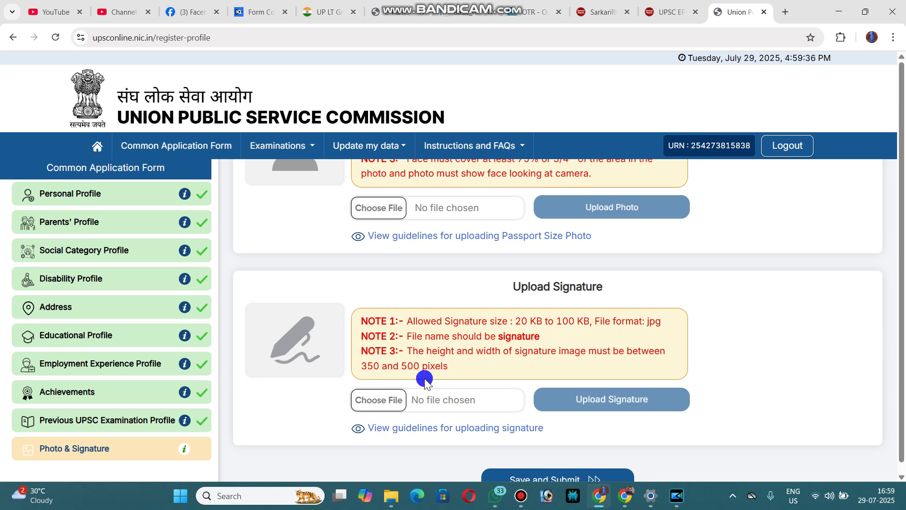
scroll(424, 380, "down", 1)
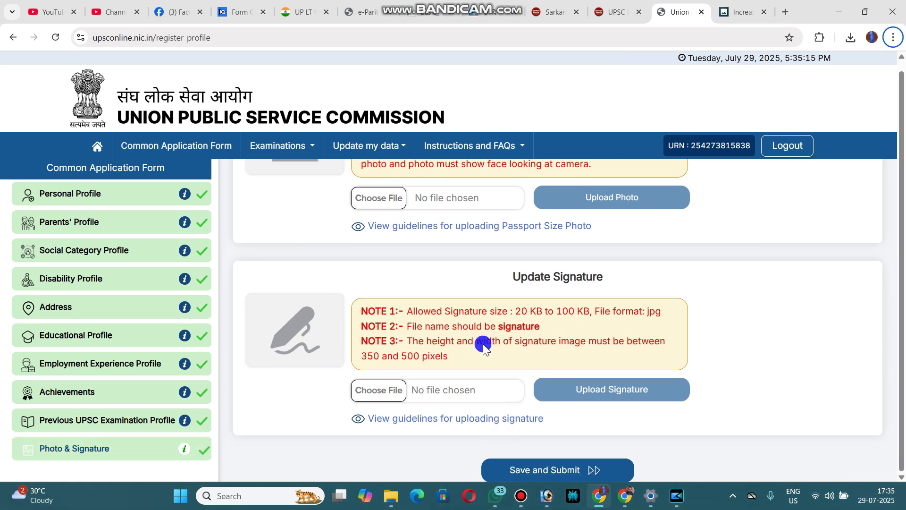
left_click(553, 471)
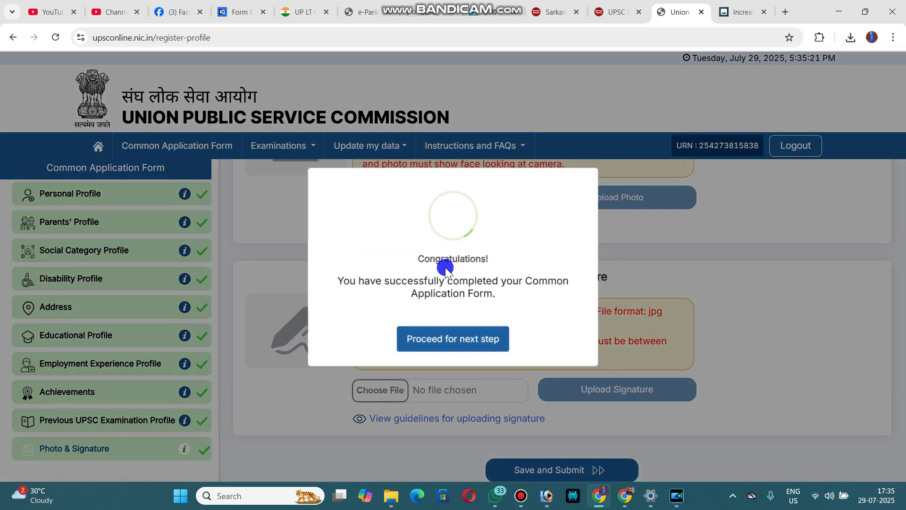
left_click(451, 342)
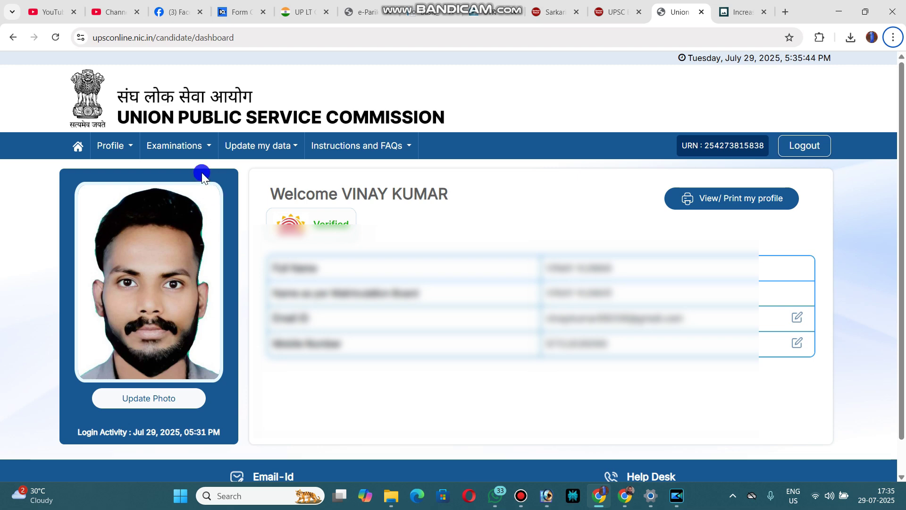
- Start an application for the Assistant Provident Fund Commissioner / Enforcement Officer / Accounts Officer examination and go to its Common Application Form sub-forms
left_click(182, 149)
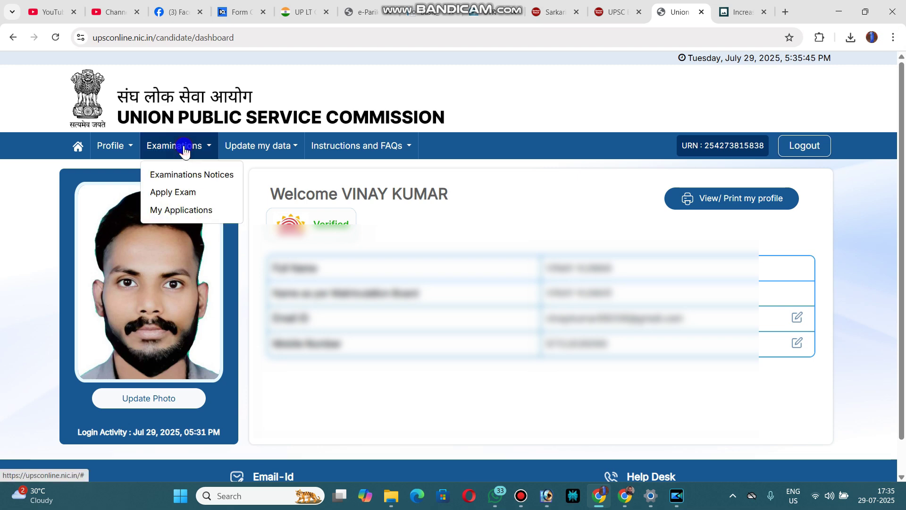
left_click(183, 192)
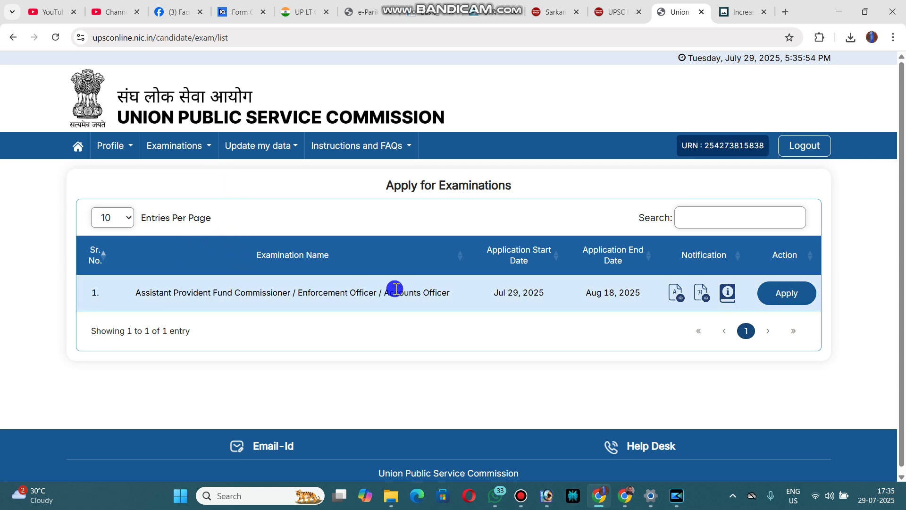
left_click(790, 294)
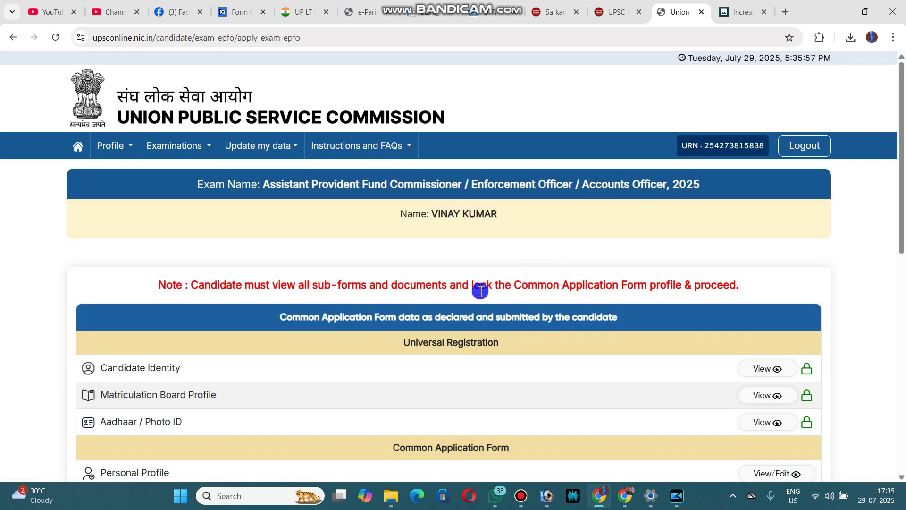
scroll(480, 291, "down", 3)
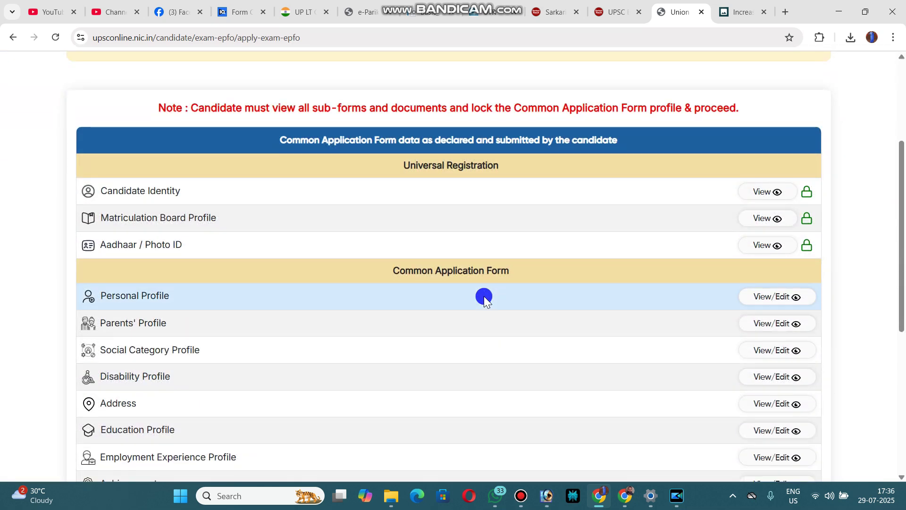
- Accept the declaration that the Common Application Form was reviewed, then view the complete form through to its end and close it
scroll(471, 281, "down", 5)
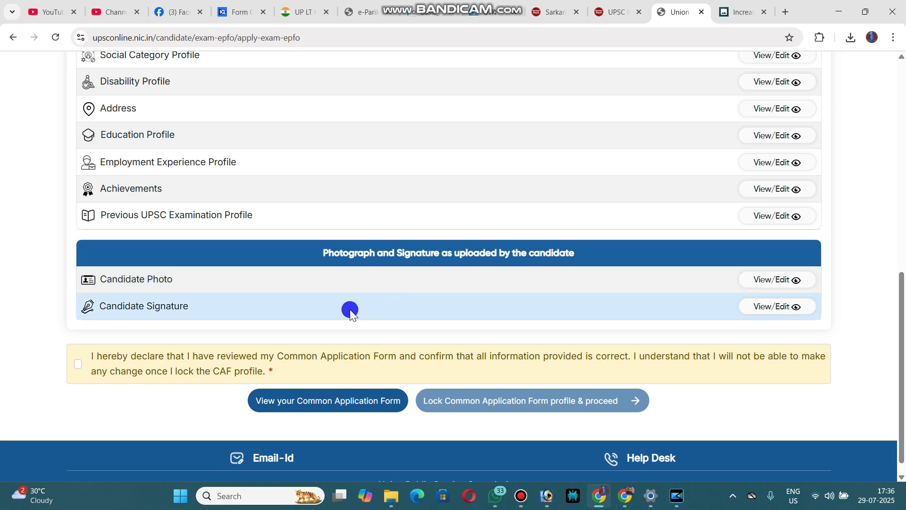
left_click(80, 363)
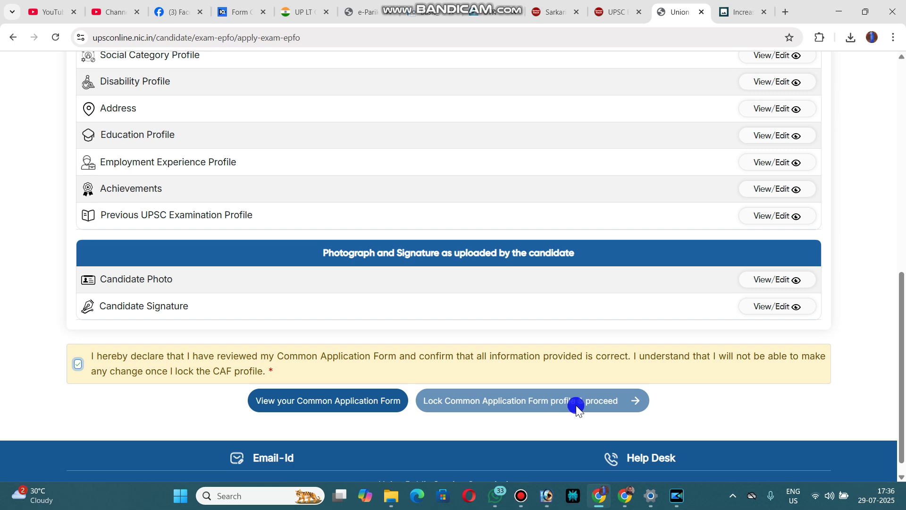
left_click(348, 402)
scroll(423, 348, "down", 10)
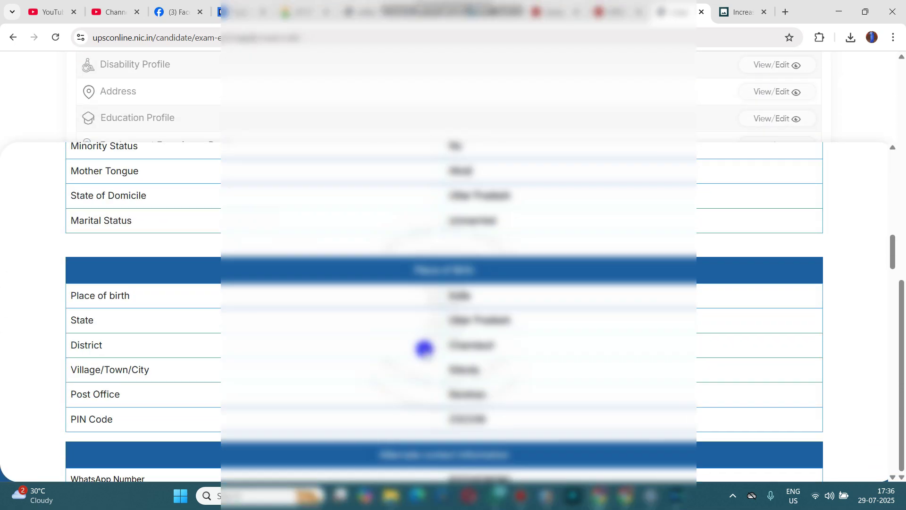
scroll(424, 348, "down", 15)
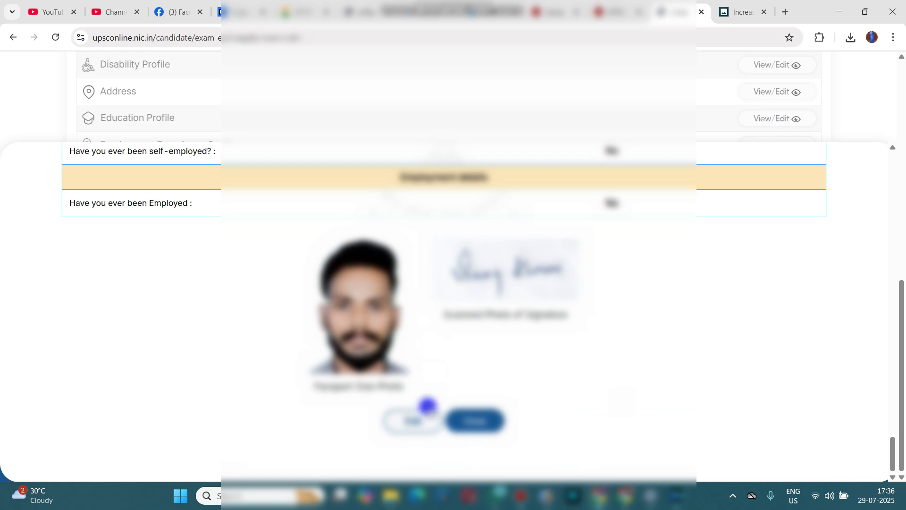
left_click(471, 420)
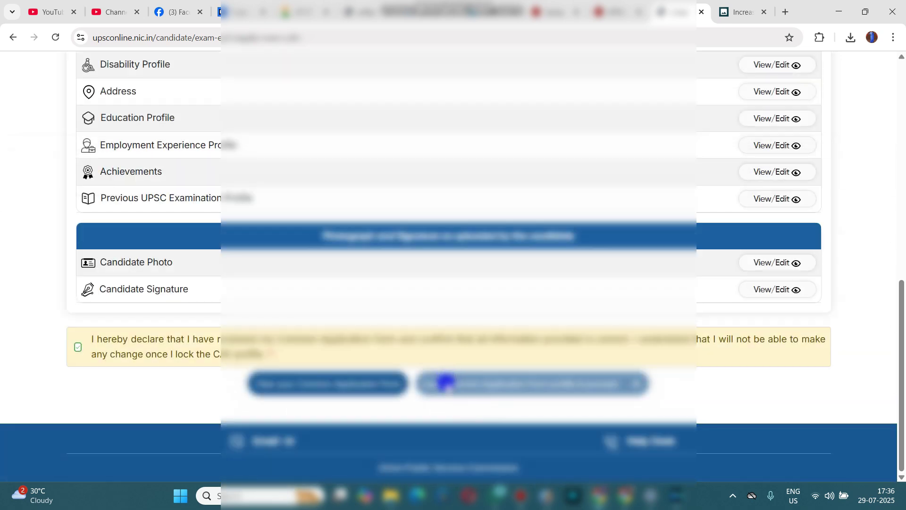
- View and close every Common Application Form sub-form, including Address and Education Profile, as well as the candidate photo and signature
scroll(535, 251, "up", 3)
left_click(771, 209)
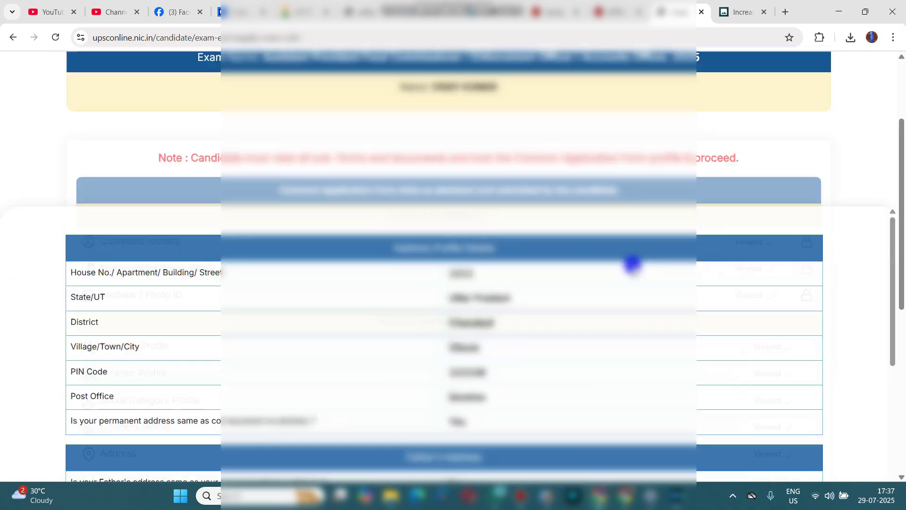
scroll(476, 442, "down", 6)
left_click(476, 430)
scroll(711, 388, "down", 6)
left_click(777, 314)
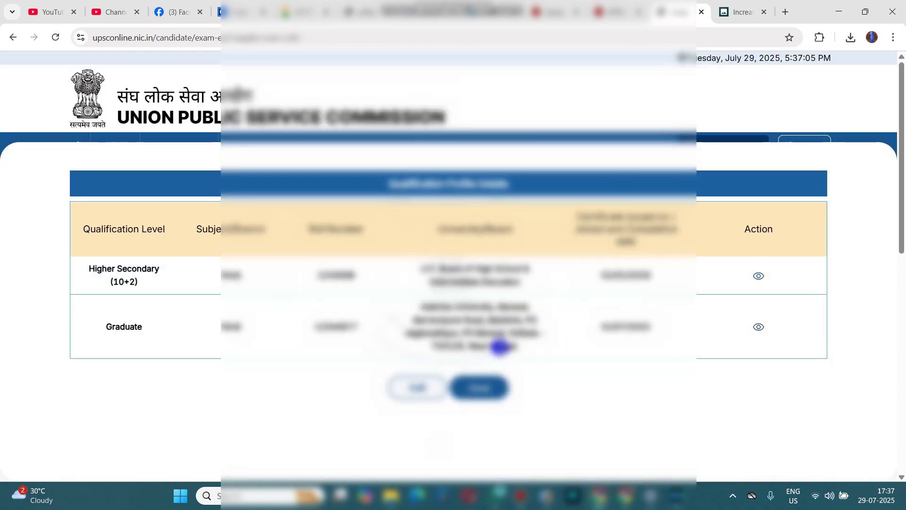
left_click(478, 394)
scroll(660, 379, "down", 10)
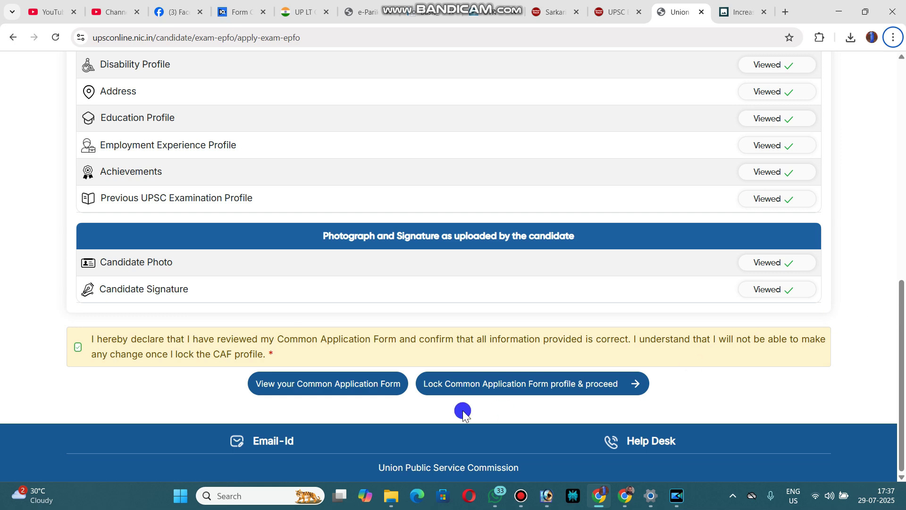
- Lock the Common Application Form profile, confirm the action and proceed to the examination-specific form
left_click(541, 390)
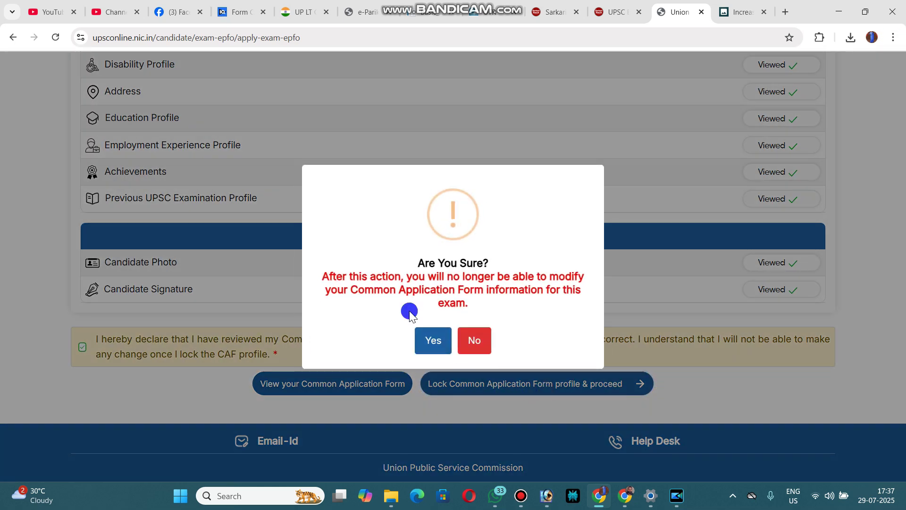
left_click(425, 341)
left_click(425, 338)
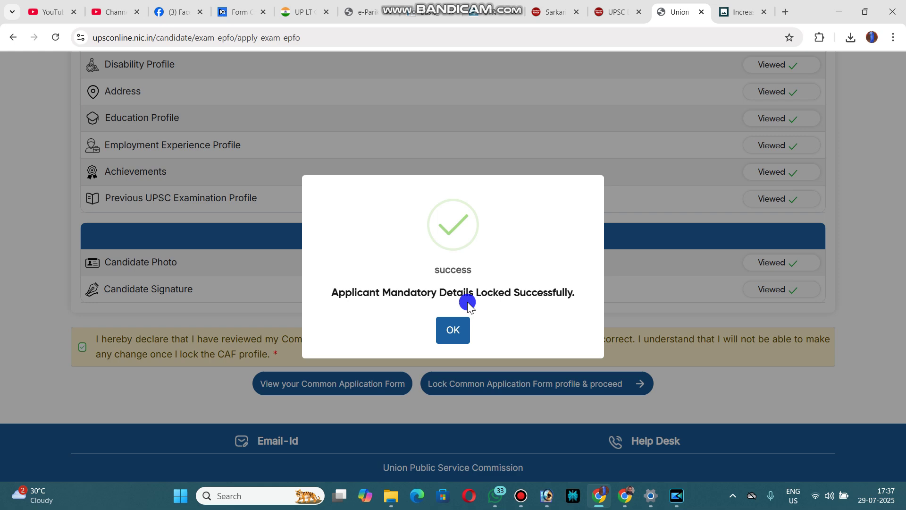
left_click(444, 330)
scroll(265, 285, "up", 8)
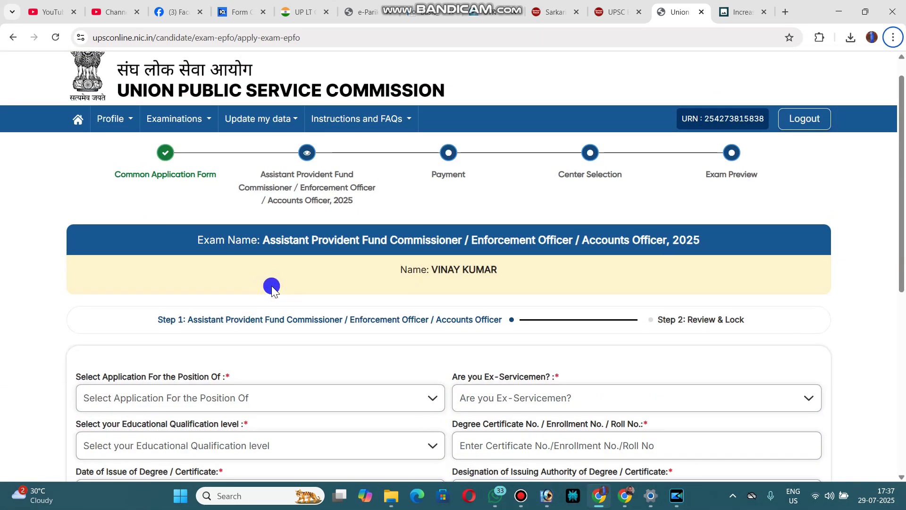
- Set the position applied for to Both (Assistant Provident Fund Commissioner - Enforcement Officer / Accounts Officer) and Ex-Servicemen to No
scroll(272, 285, "down", 2)
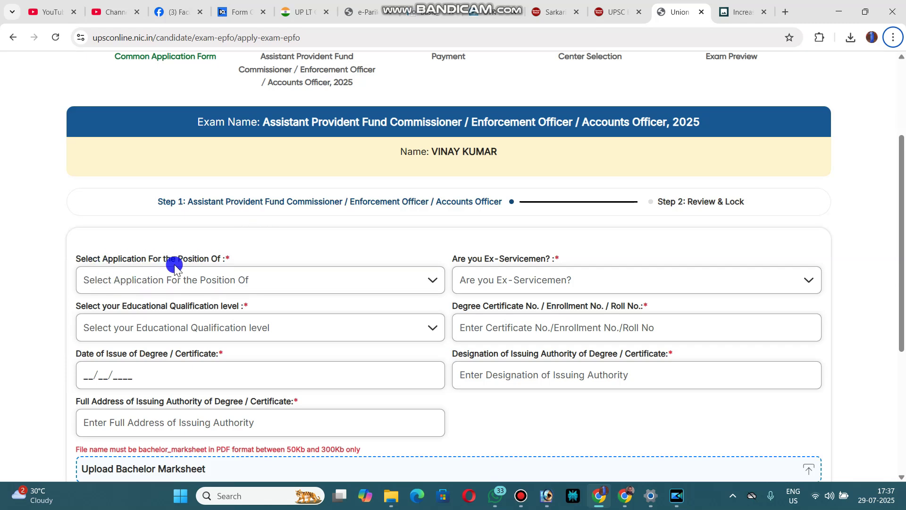
left_click(213, 275)
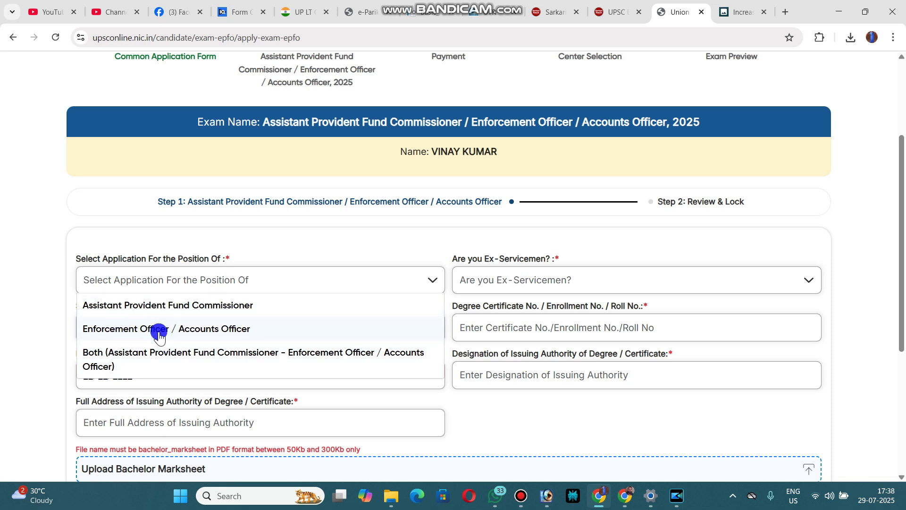
left_click(204, 356)
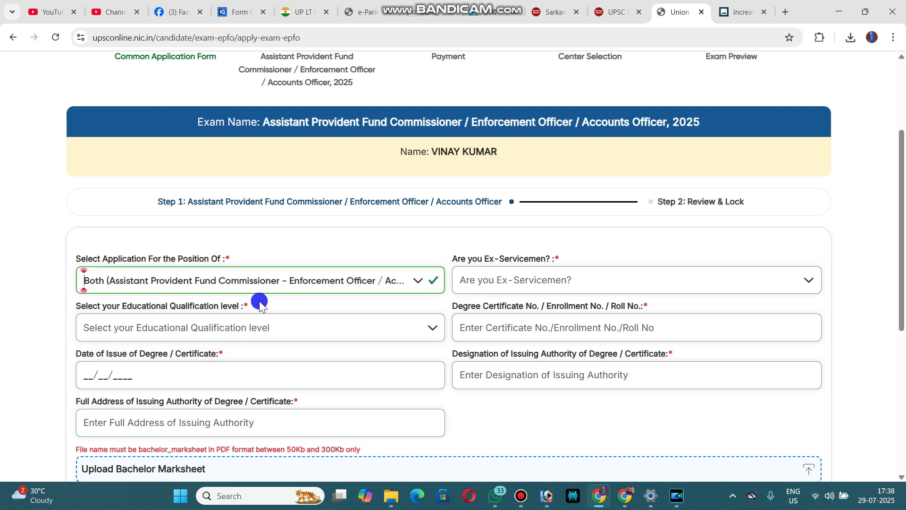
left_click(492, 279)
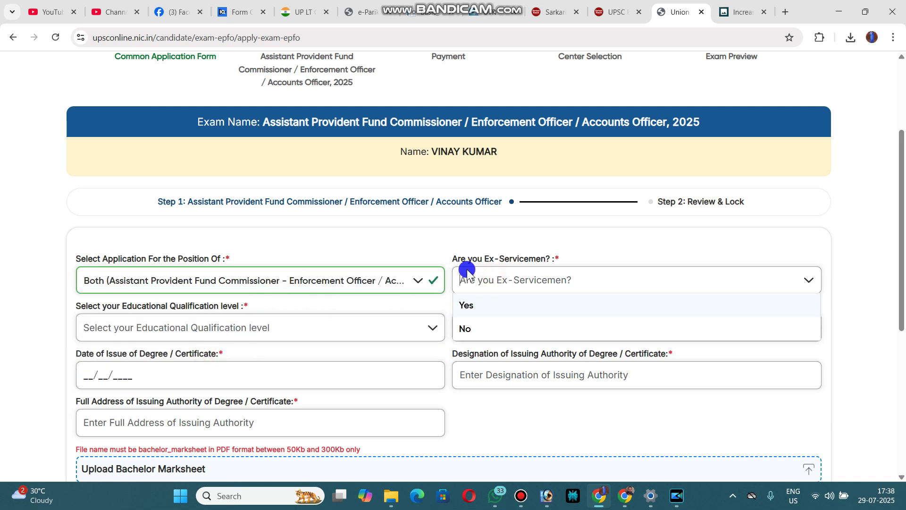
left_click(487, 329)
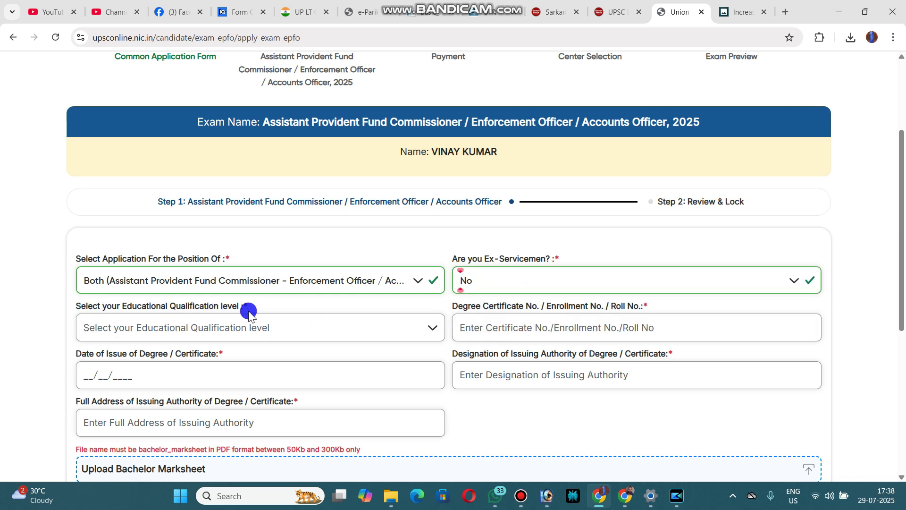
- Set the educational qualification level to Bachelor's Degree in any subject from recognised university or institute
left_click(242, 331)
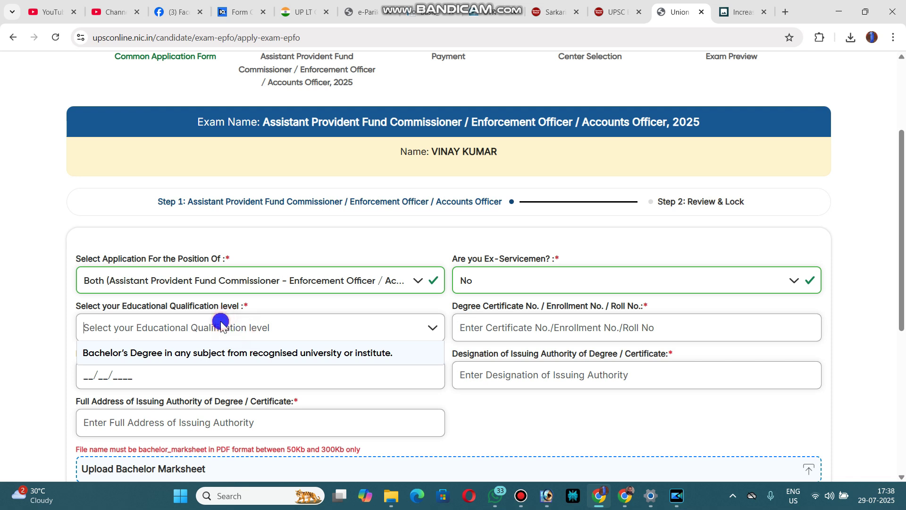
left_click(429, 326)
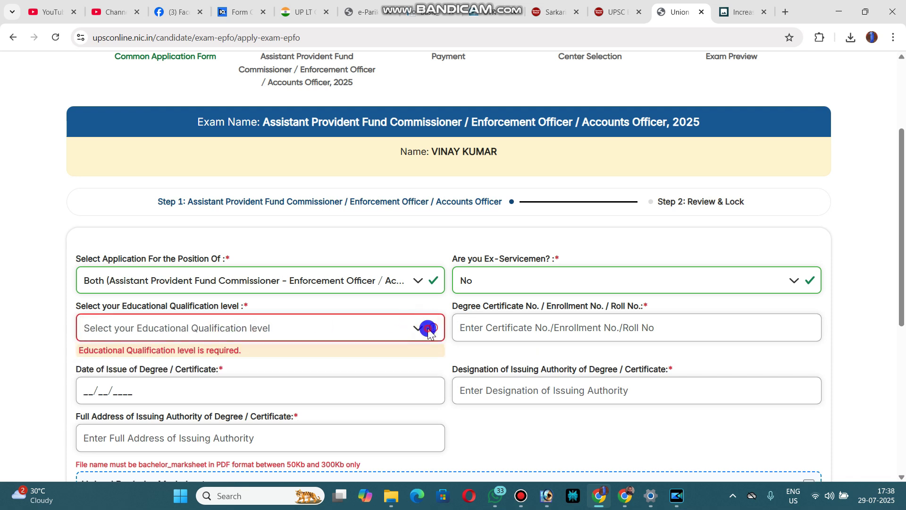
left_click(415, 330)
left_click(332, 351)
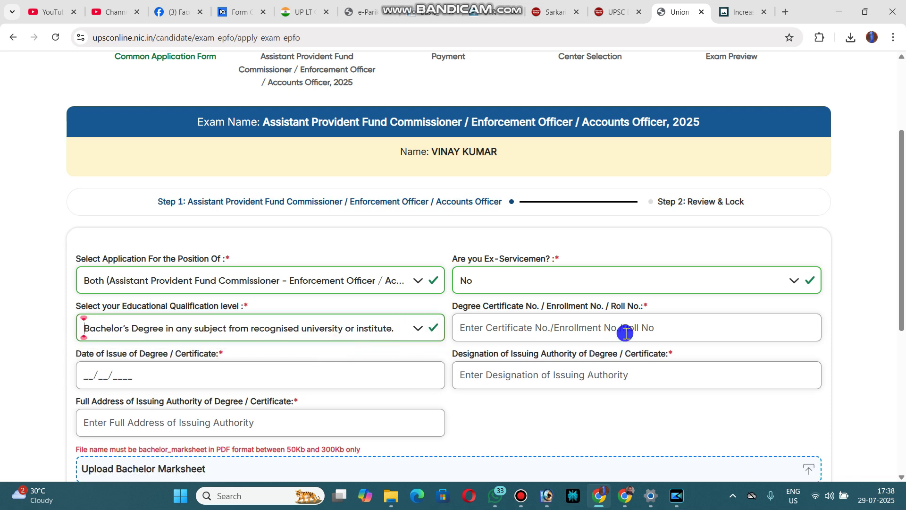
- Examine the degree number, issue date and issuing authority fields and the upload requirements for the bachelor marksheet and certificate
left_click(516, 330)
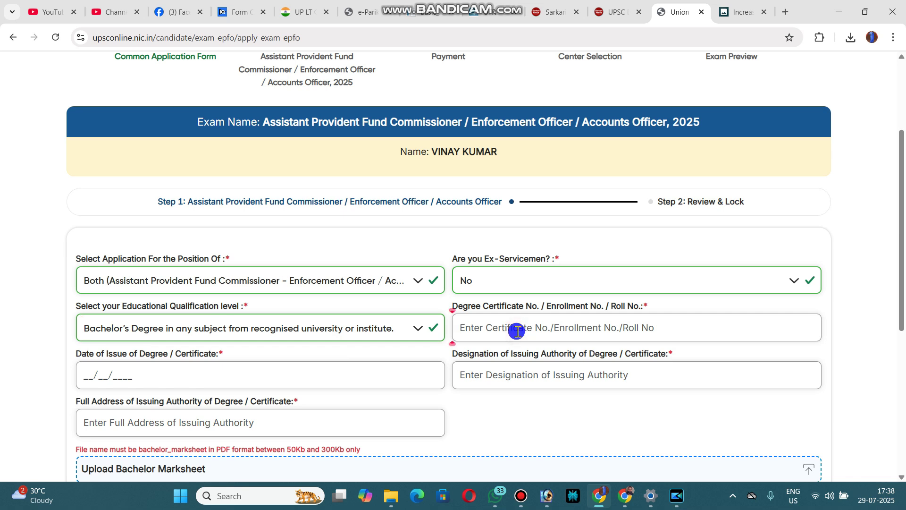
left_click(88, 375)
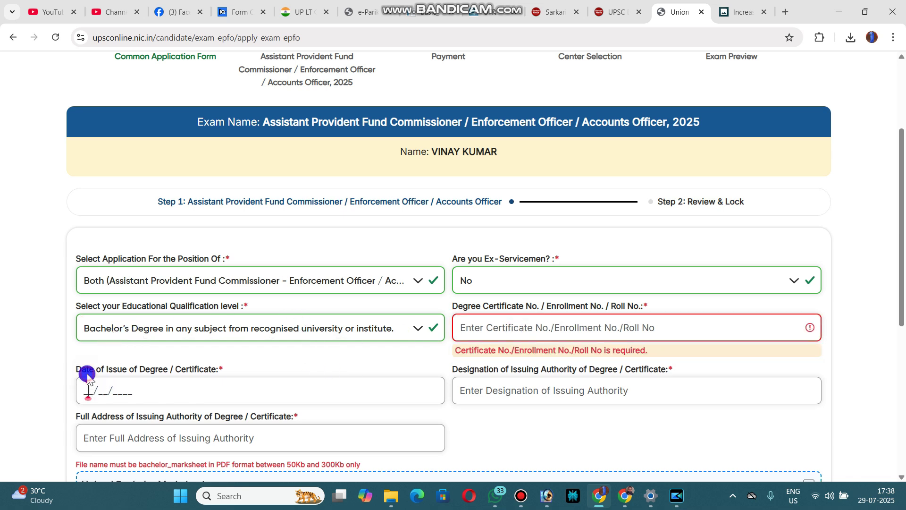
scroll(362, 358, "down", 1)
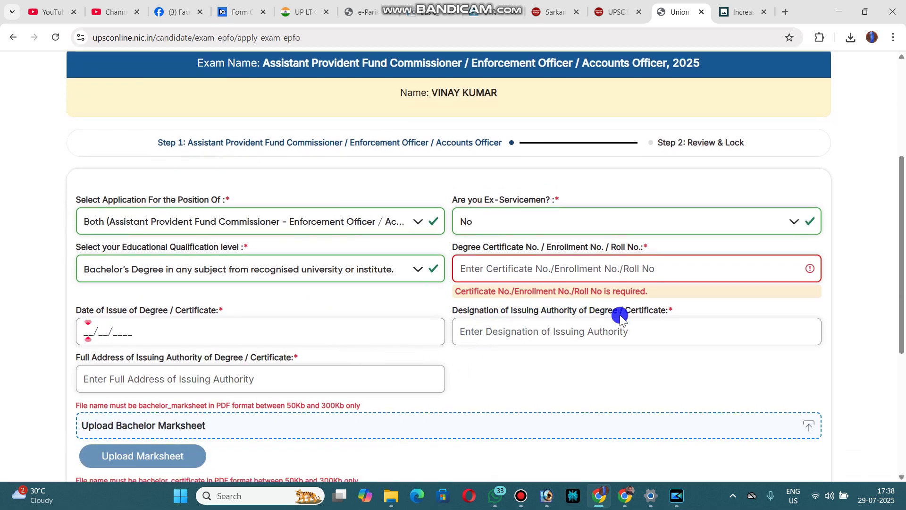
key("alt")
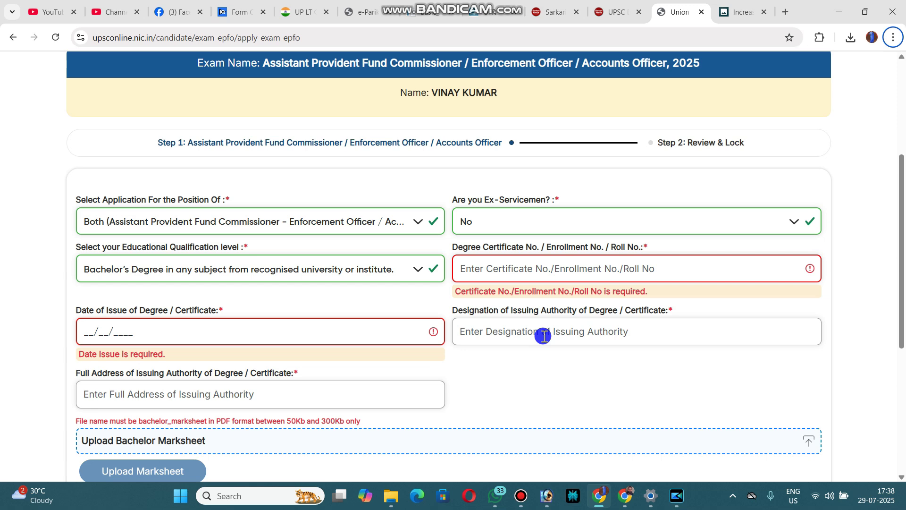
scroll(406, 340, "down", 1)
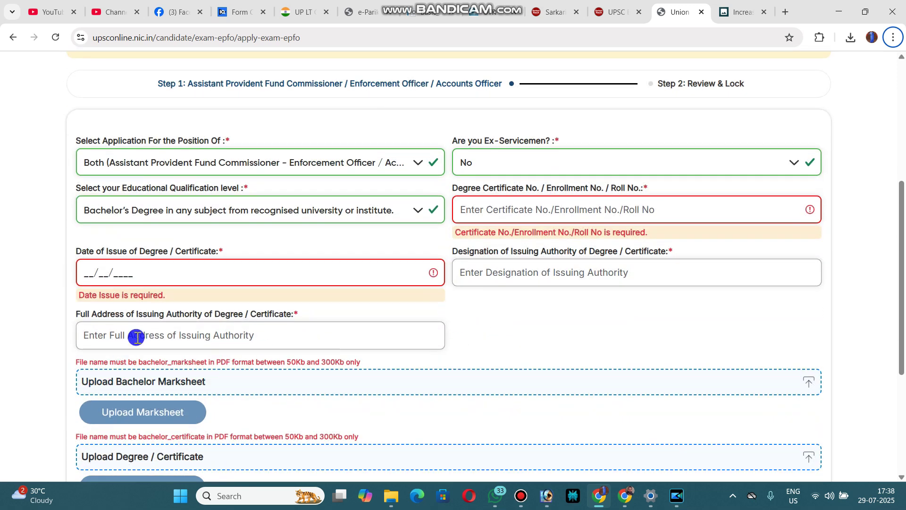
scroll(222, 338, "down", 1)
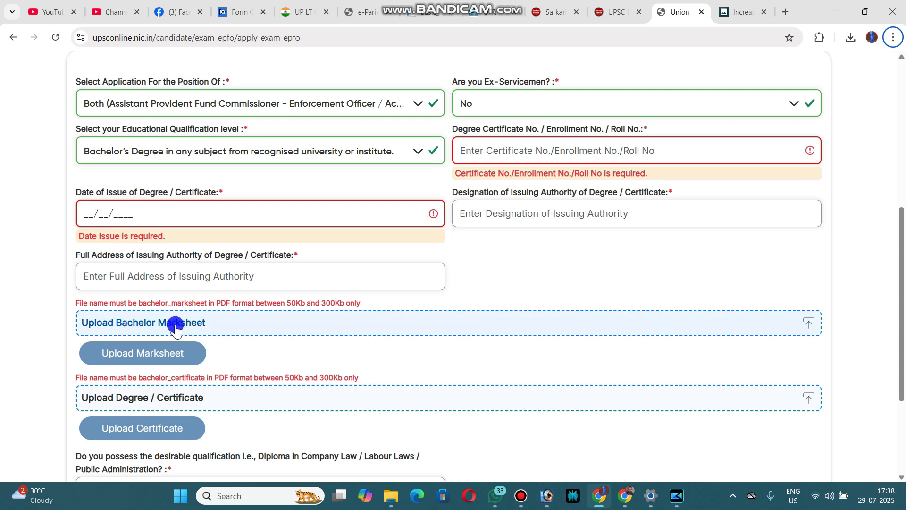
scroll(176, 329, "down", 2)
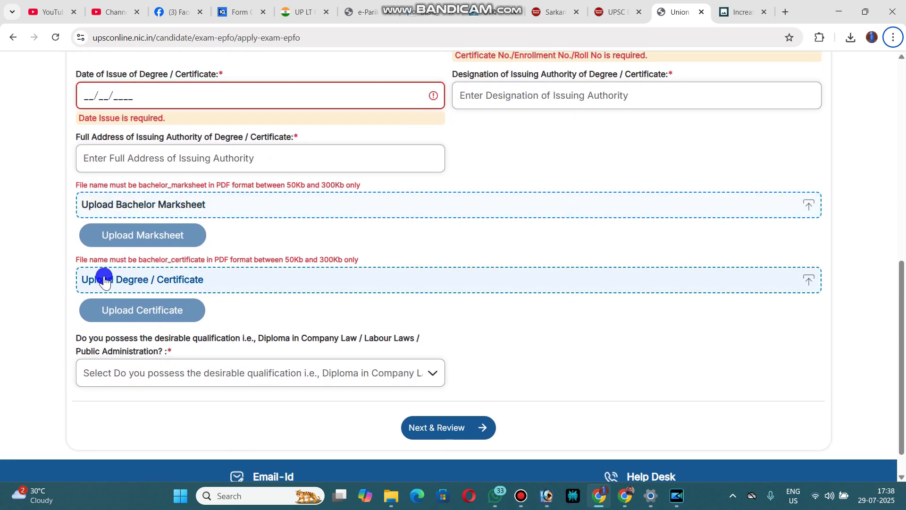
- Answer No to possessing the desirable qualification, a Diploma in Company Law / Labour Laws / Public Administration
scroll(189, 281, "down", 1)
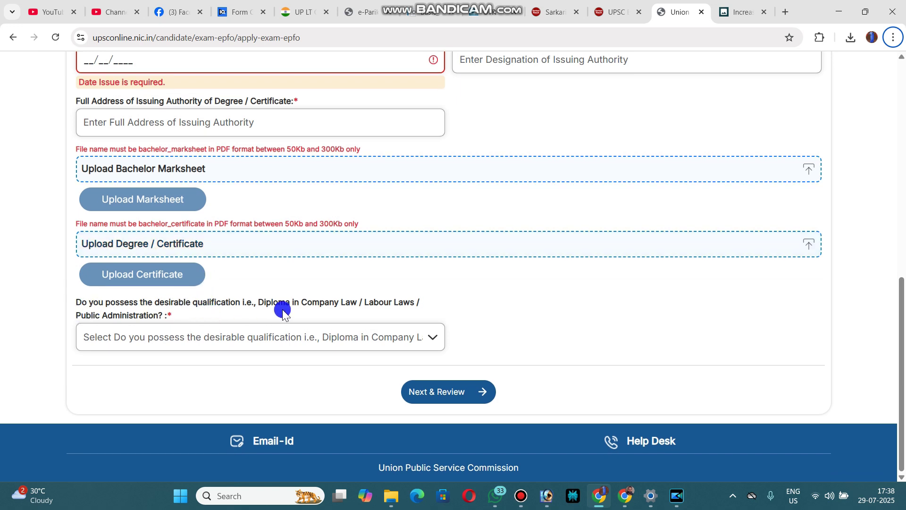
left_click(184, 341)
left_click(99, 388)
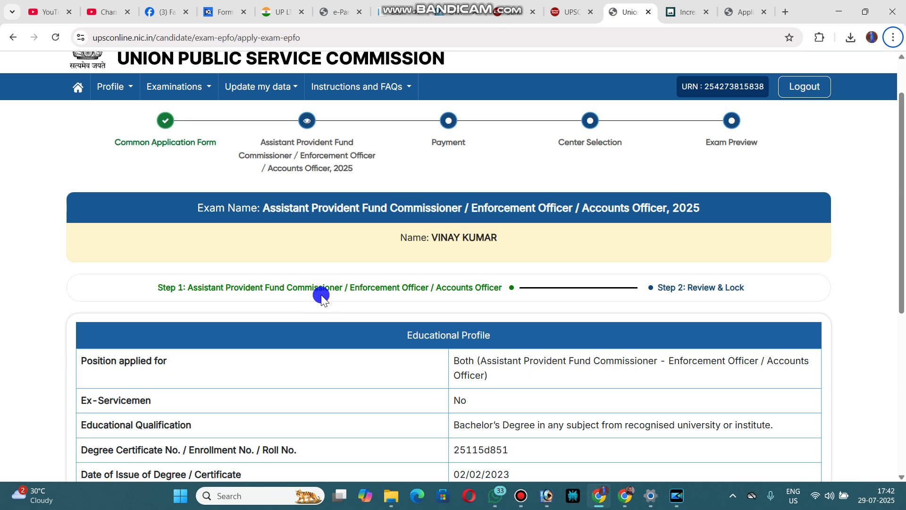
- Review the completed Educational Profile, submit the examination form and confirm the submission to reach the payment stage
scroll(346, 291, "down", 6)
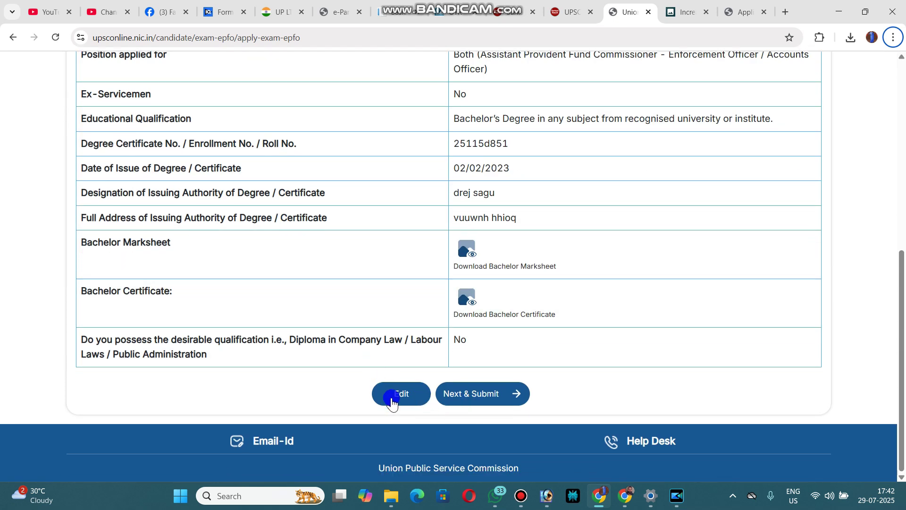
left_click(478, 401)
left_click(431, 328)
left_click(434, 336)
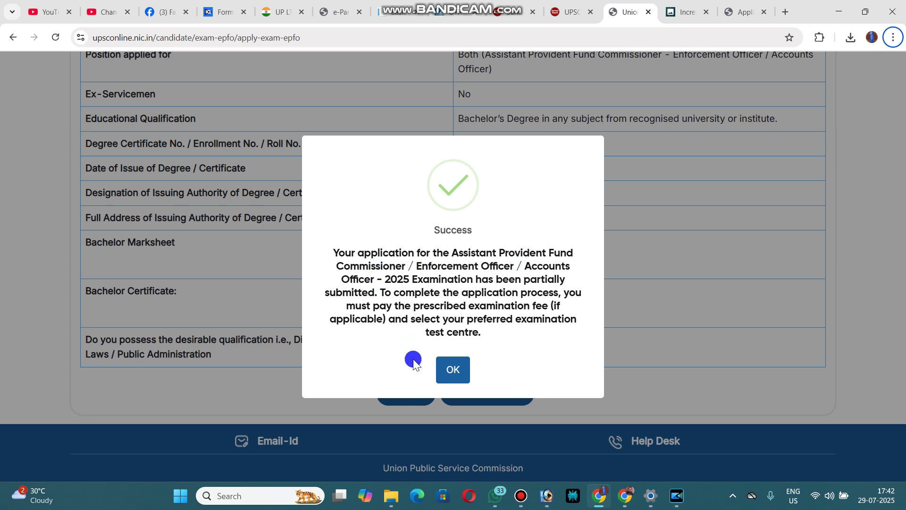
left_click(447, 375)
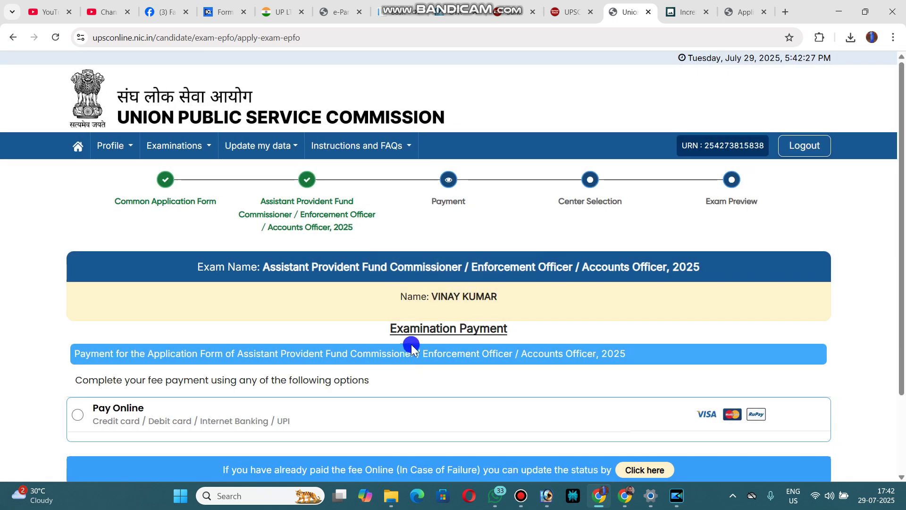
- Select Pay Online for the examination fee and proceed to the payment gateway
scroll(489, 336, "down", 1)
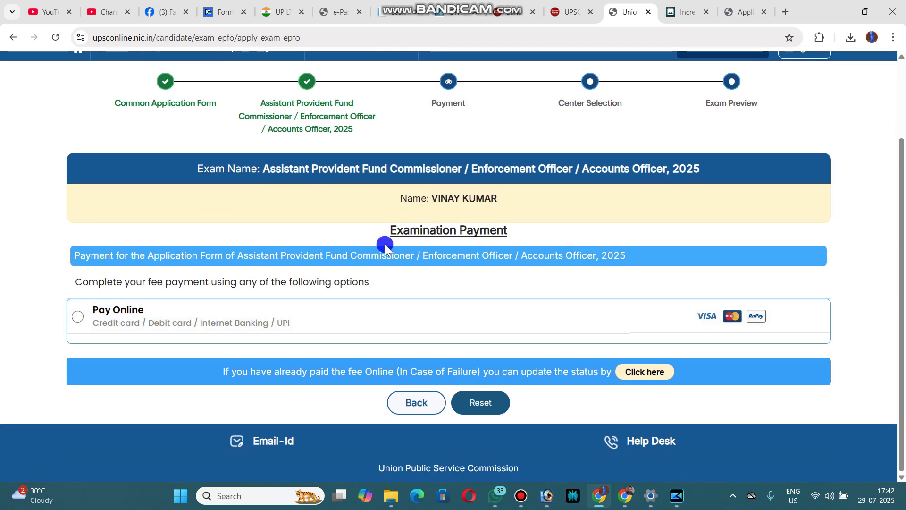
left_click(78, 317)
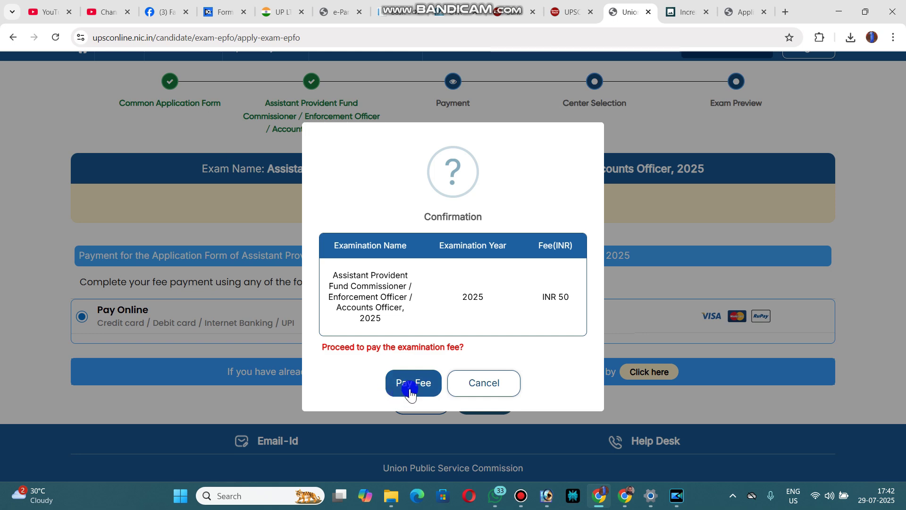
left_click(410, 391)
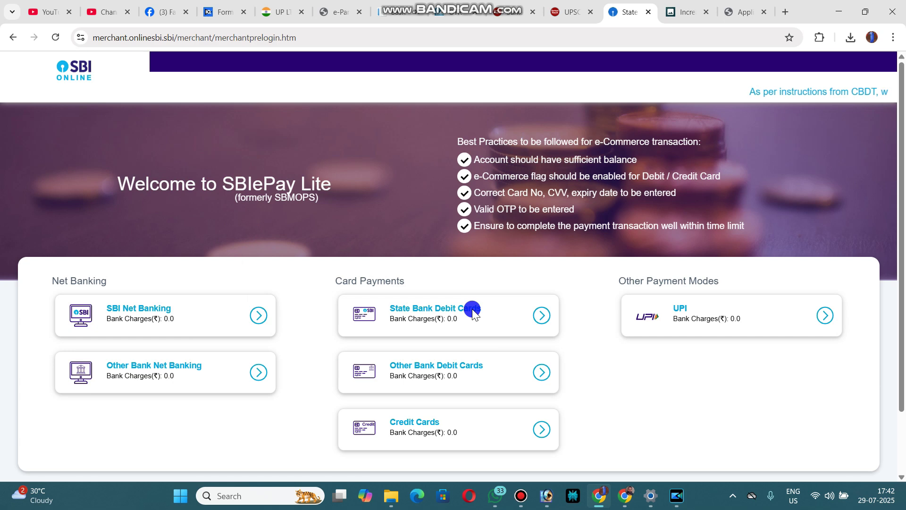
- Choose UPI payment by QR code, confirm it and view the generated remittance form with its code
left_click(687, 314)
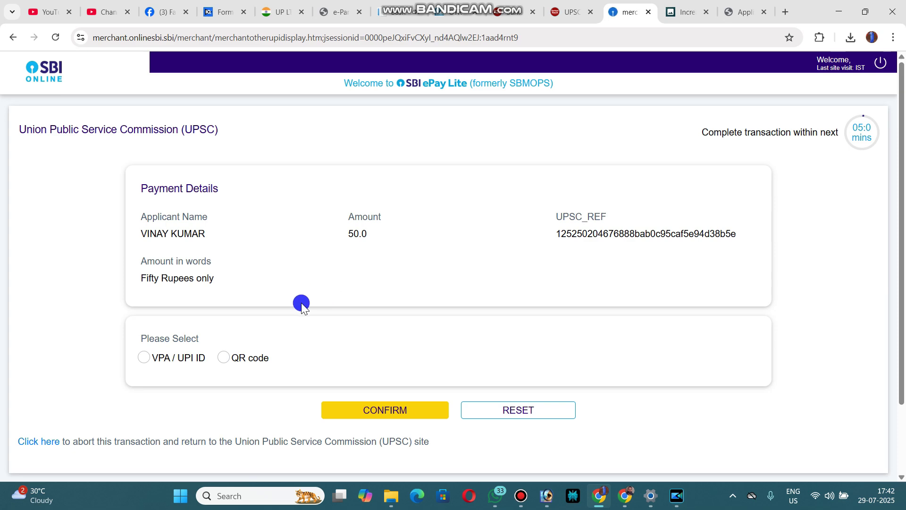
left_click(223, 357)
left_click(400, 408)
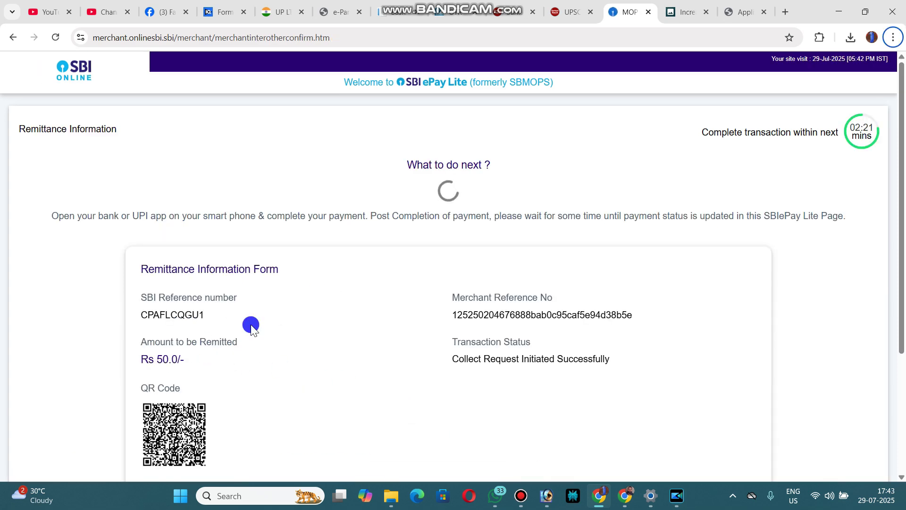
scroll(249, 324, "down", 3)
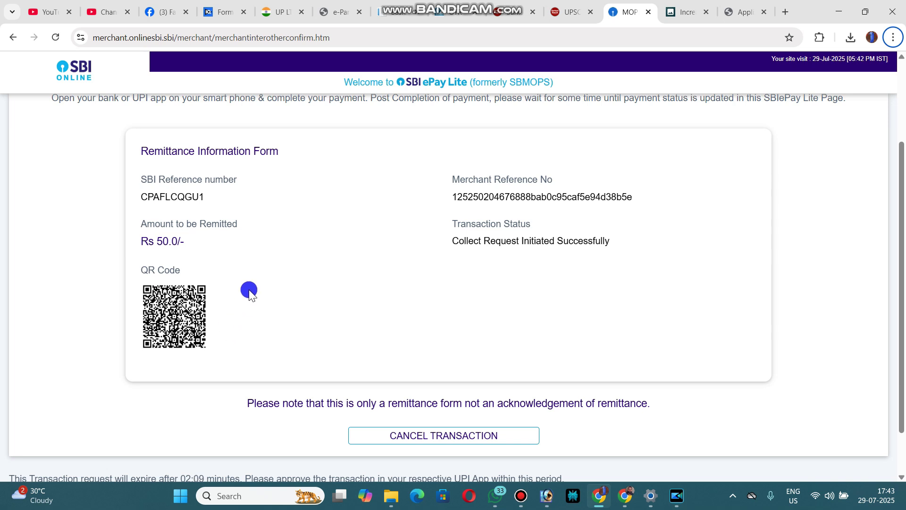
scroll(325, 299, "up", 3)
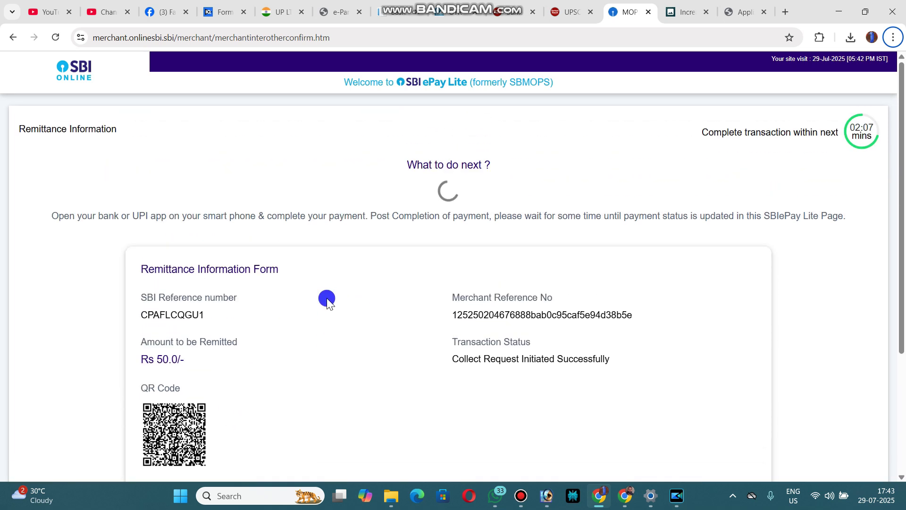